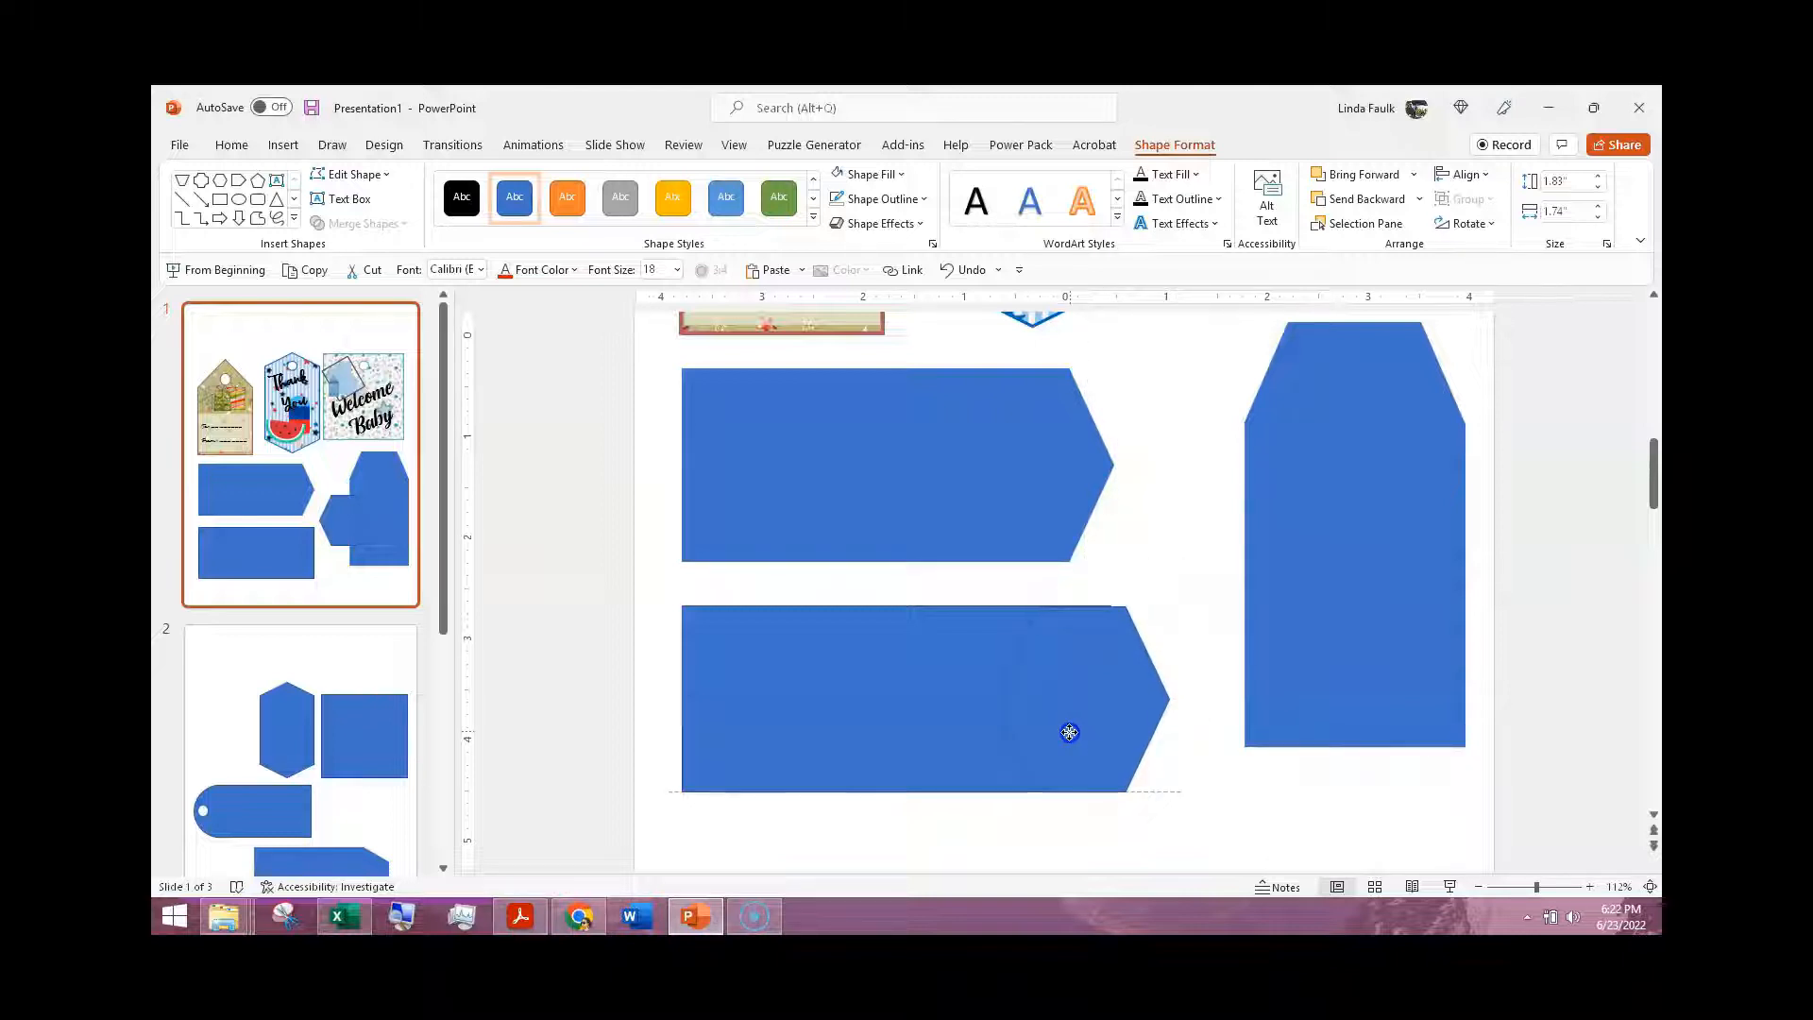
Step: Move the hexagon off the lower rectangle into the gap between the shapes, and remove the rectangle's outline
left_click_drag(1069, 733, 1170, 609)
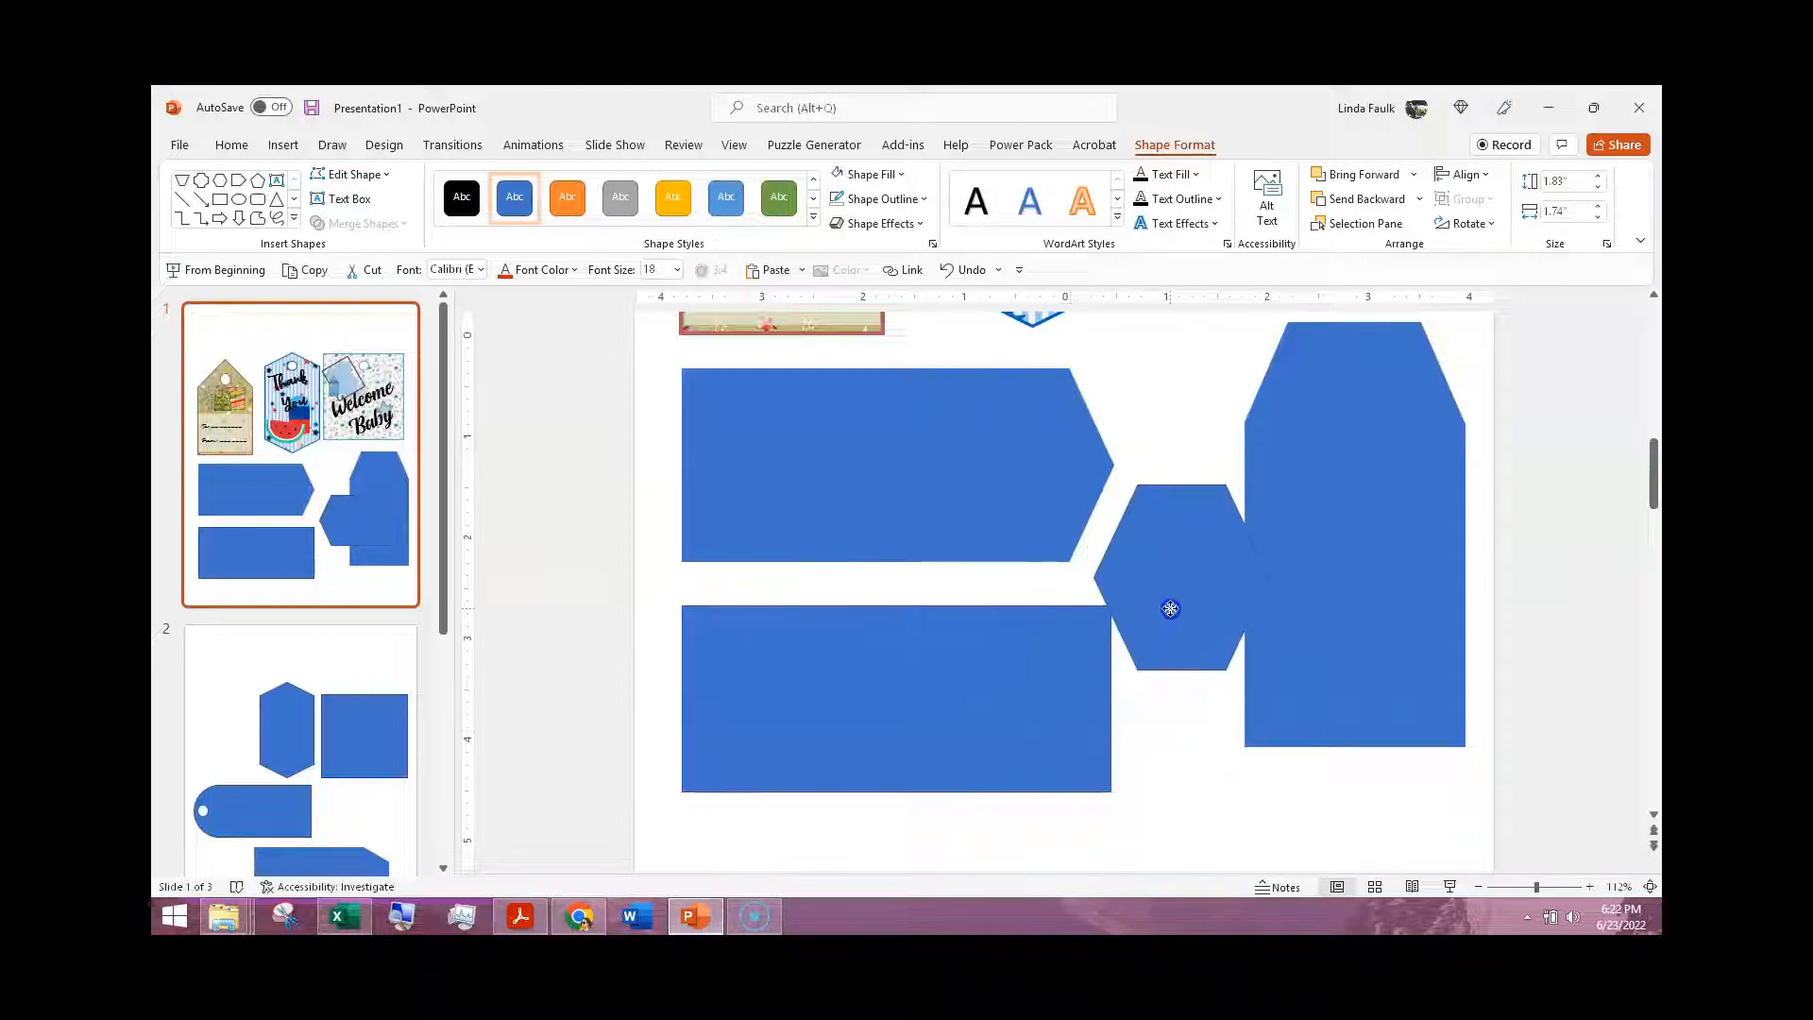
left_click(1047, 681)
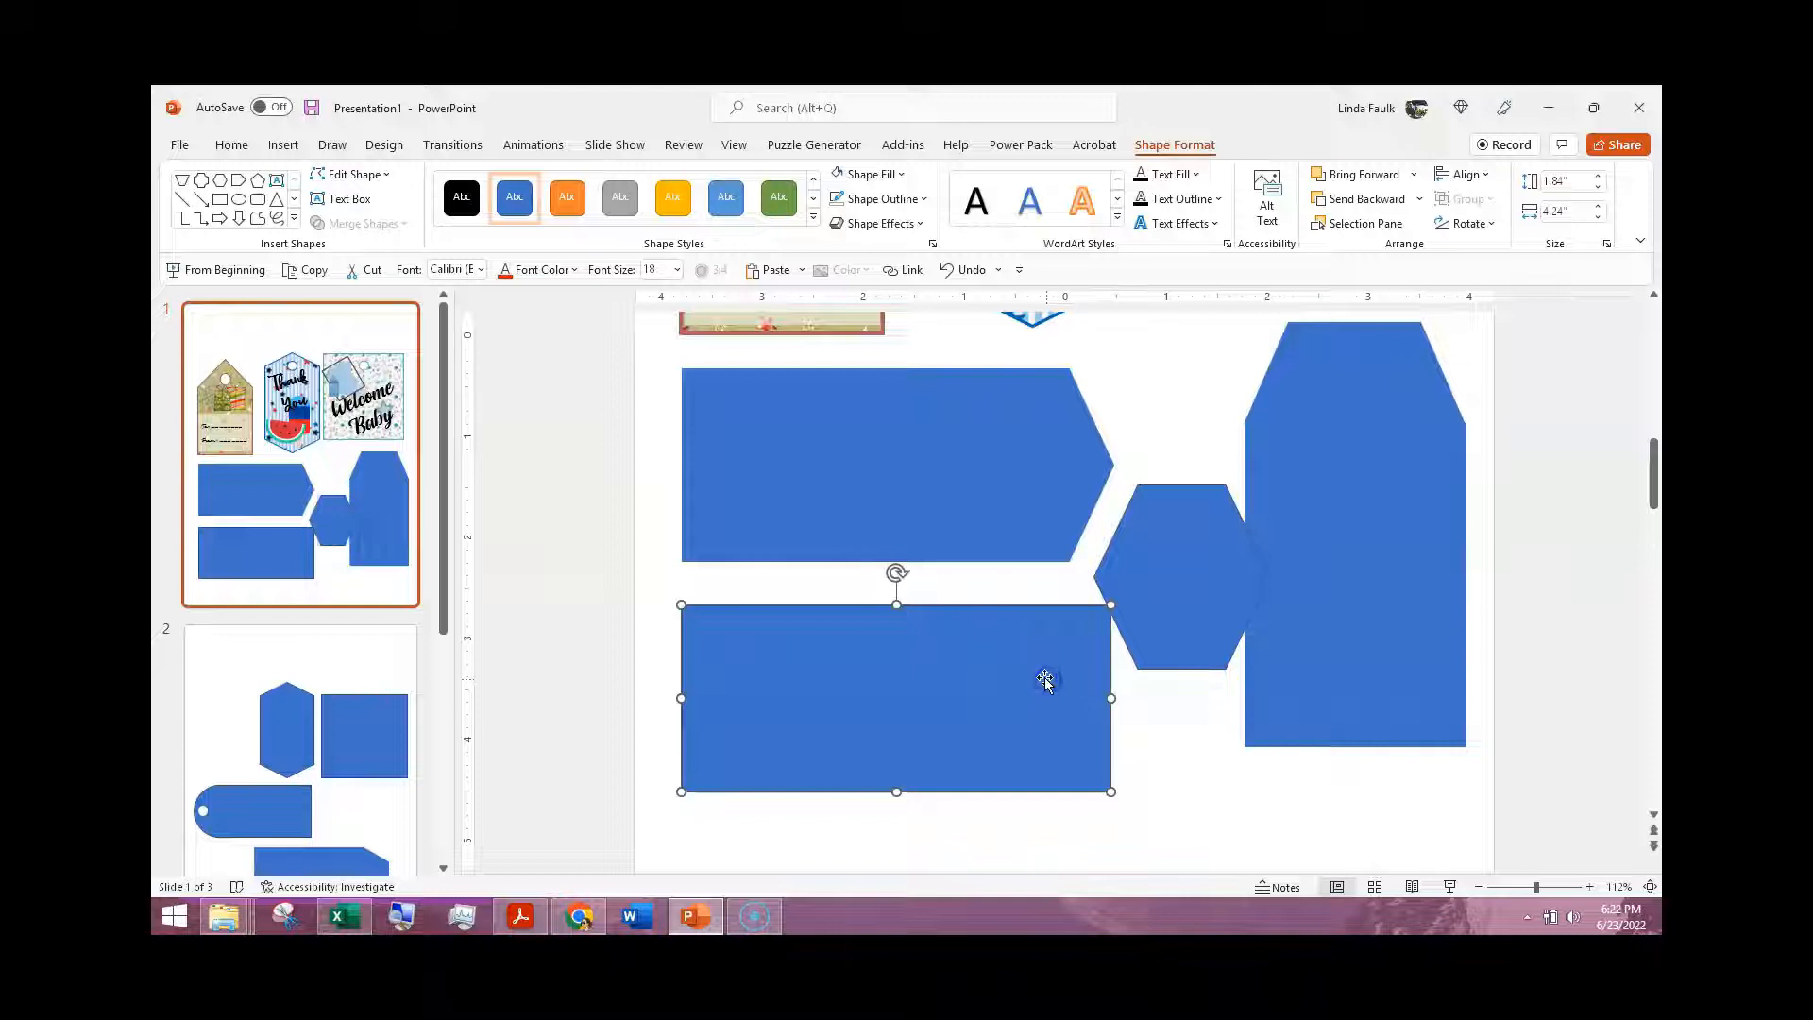
left_click(924, 200)
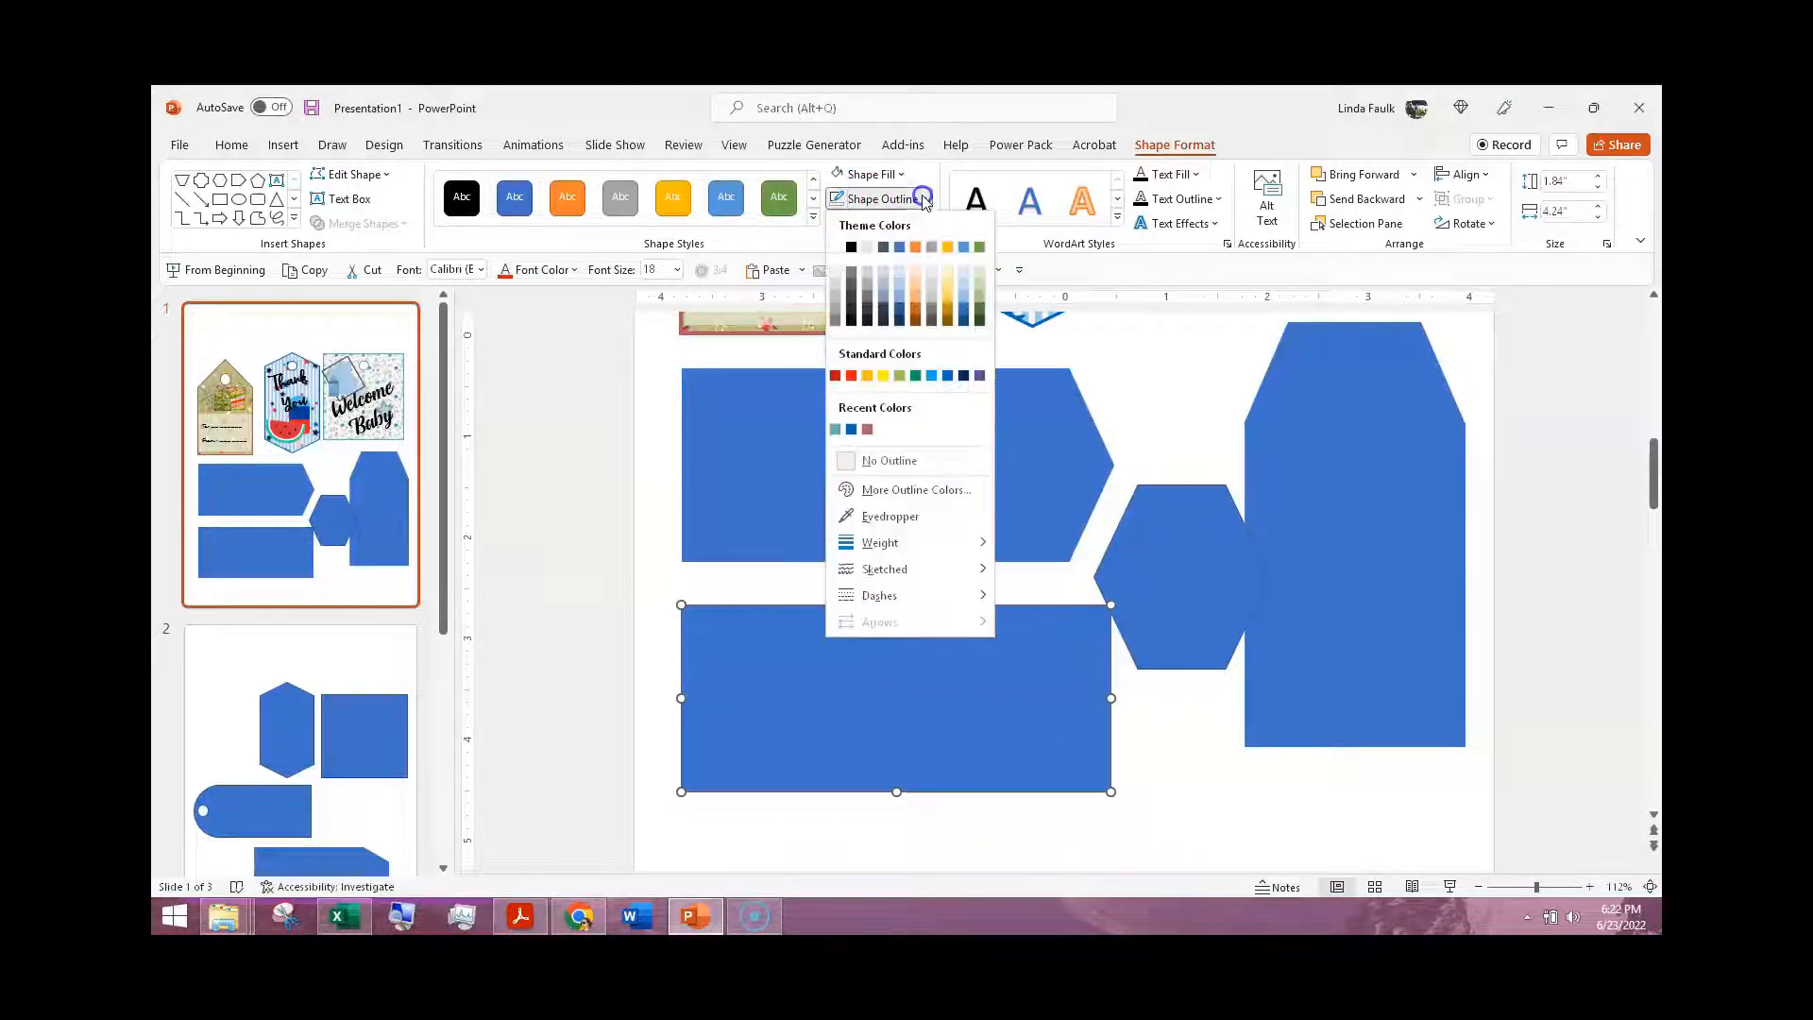
left_click(912, 460)
Step: Remove the hexagon's outline and place it back over the right end of the lower rectangle to form a pointed tag
left_click(1173, 545)
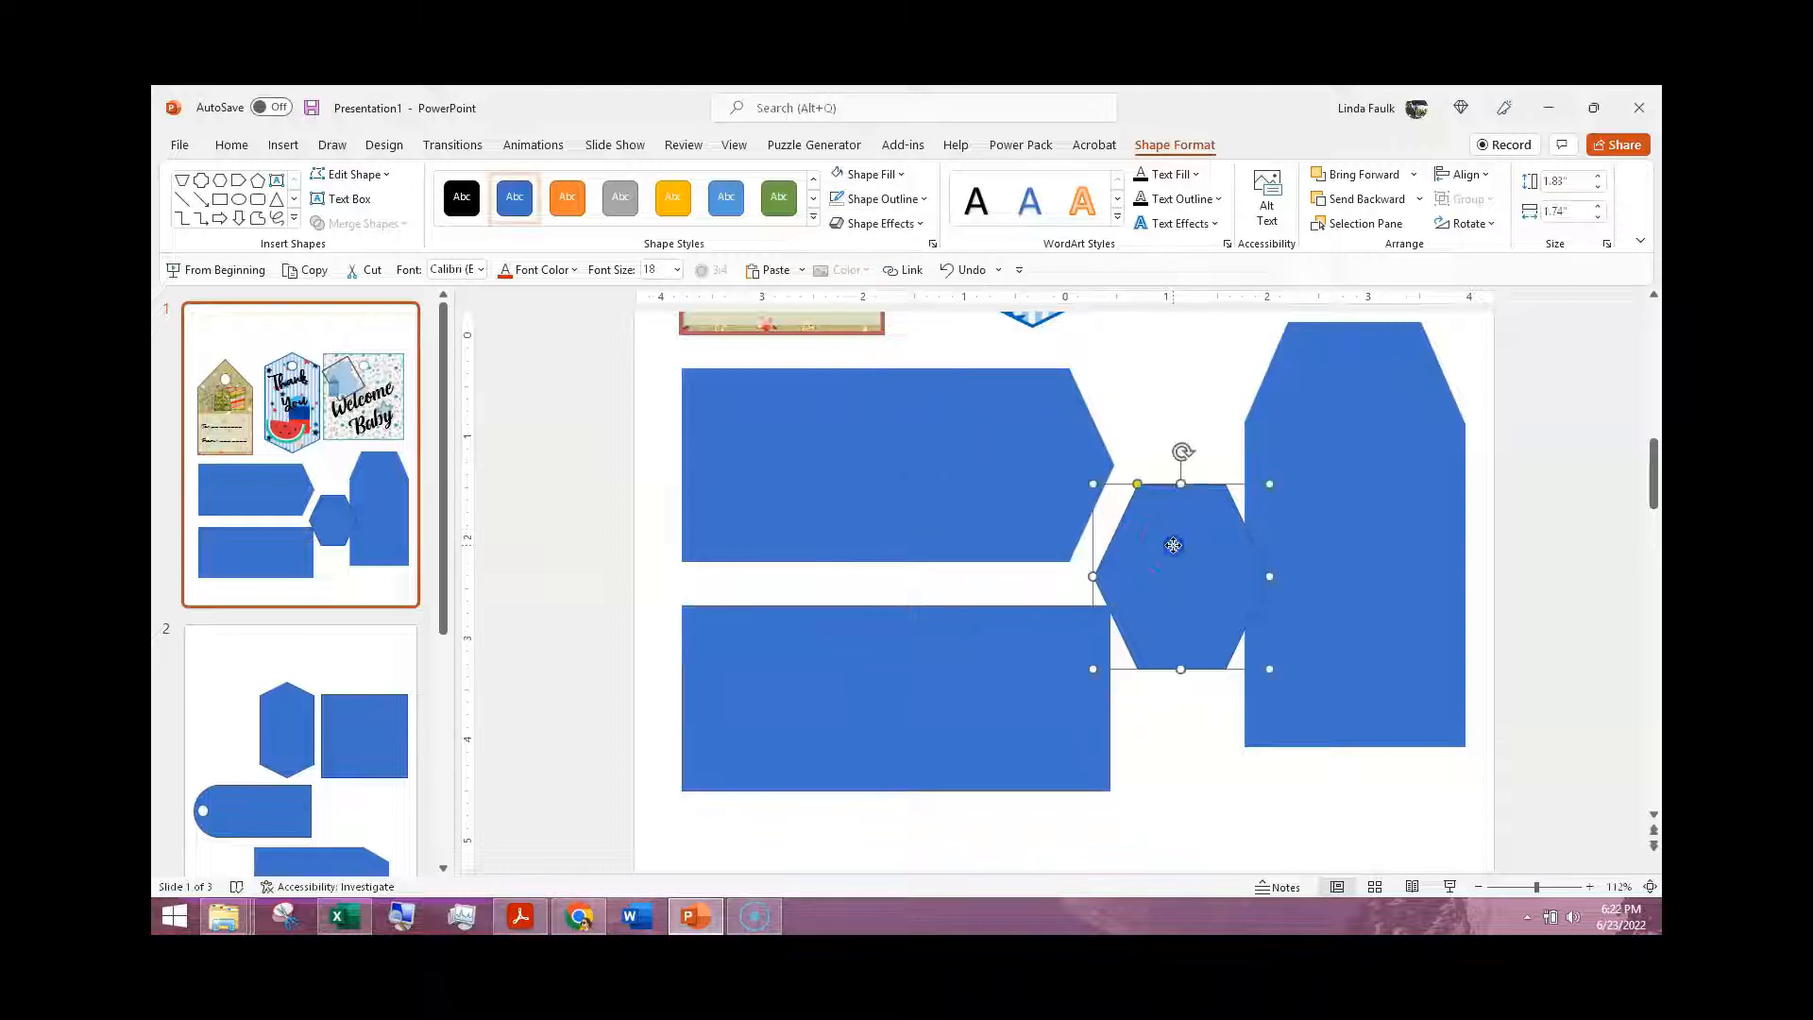
left_click(834, 195)
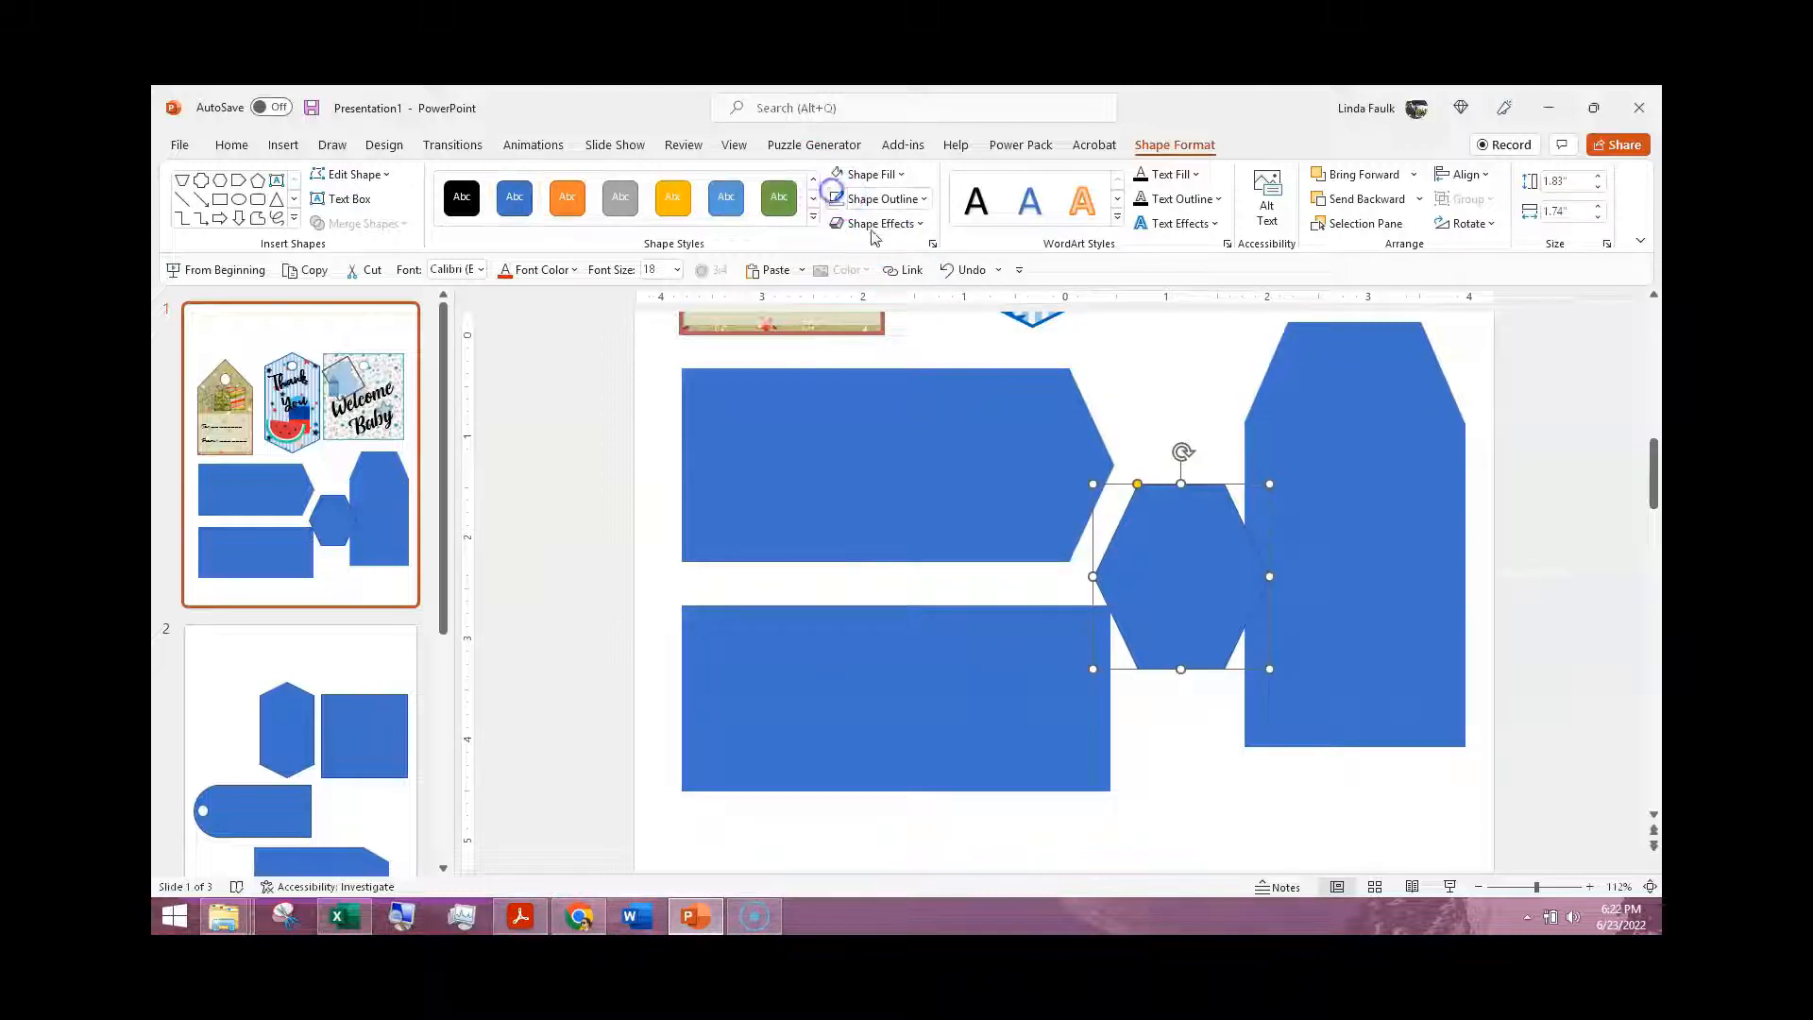
left_click_drag(1158, 567, 1050, 688)
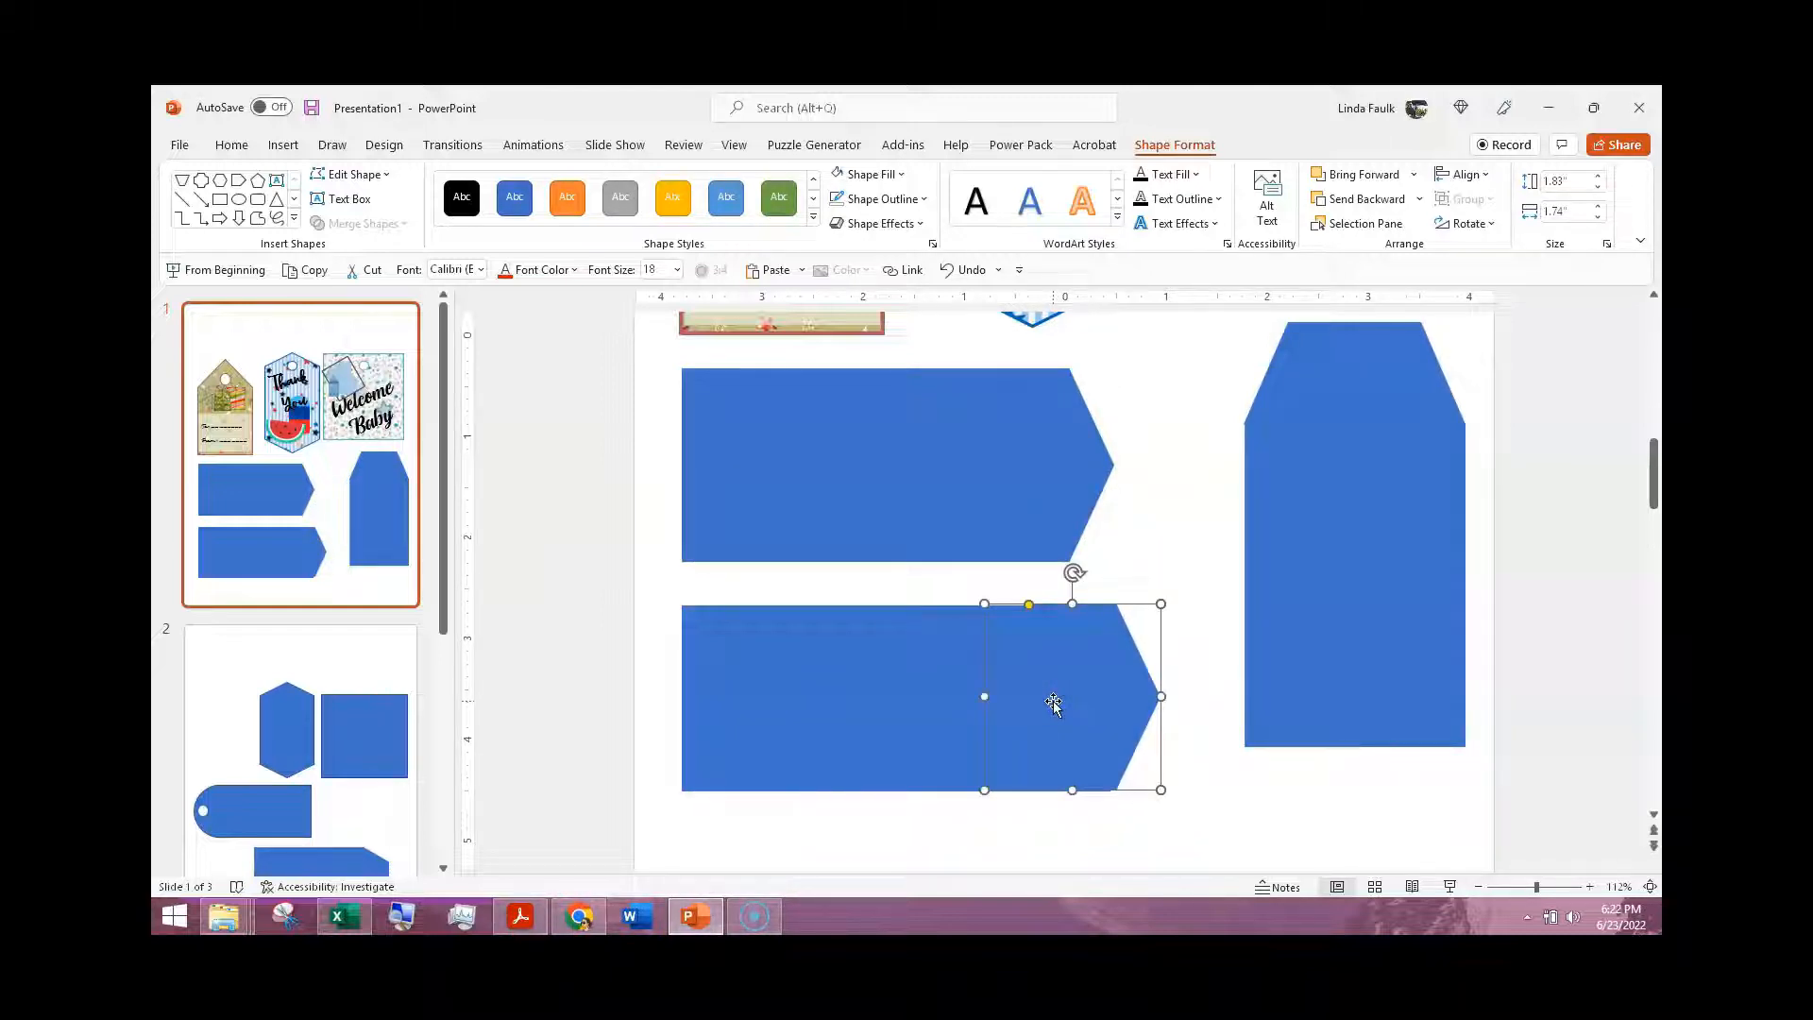
Step: Merge the lower rectangle and the hexagon with Union, and shift the merged tag slightly to the right
left_click(948, 702, "shift")
left_click(913, 683, "shift")
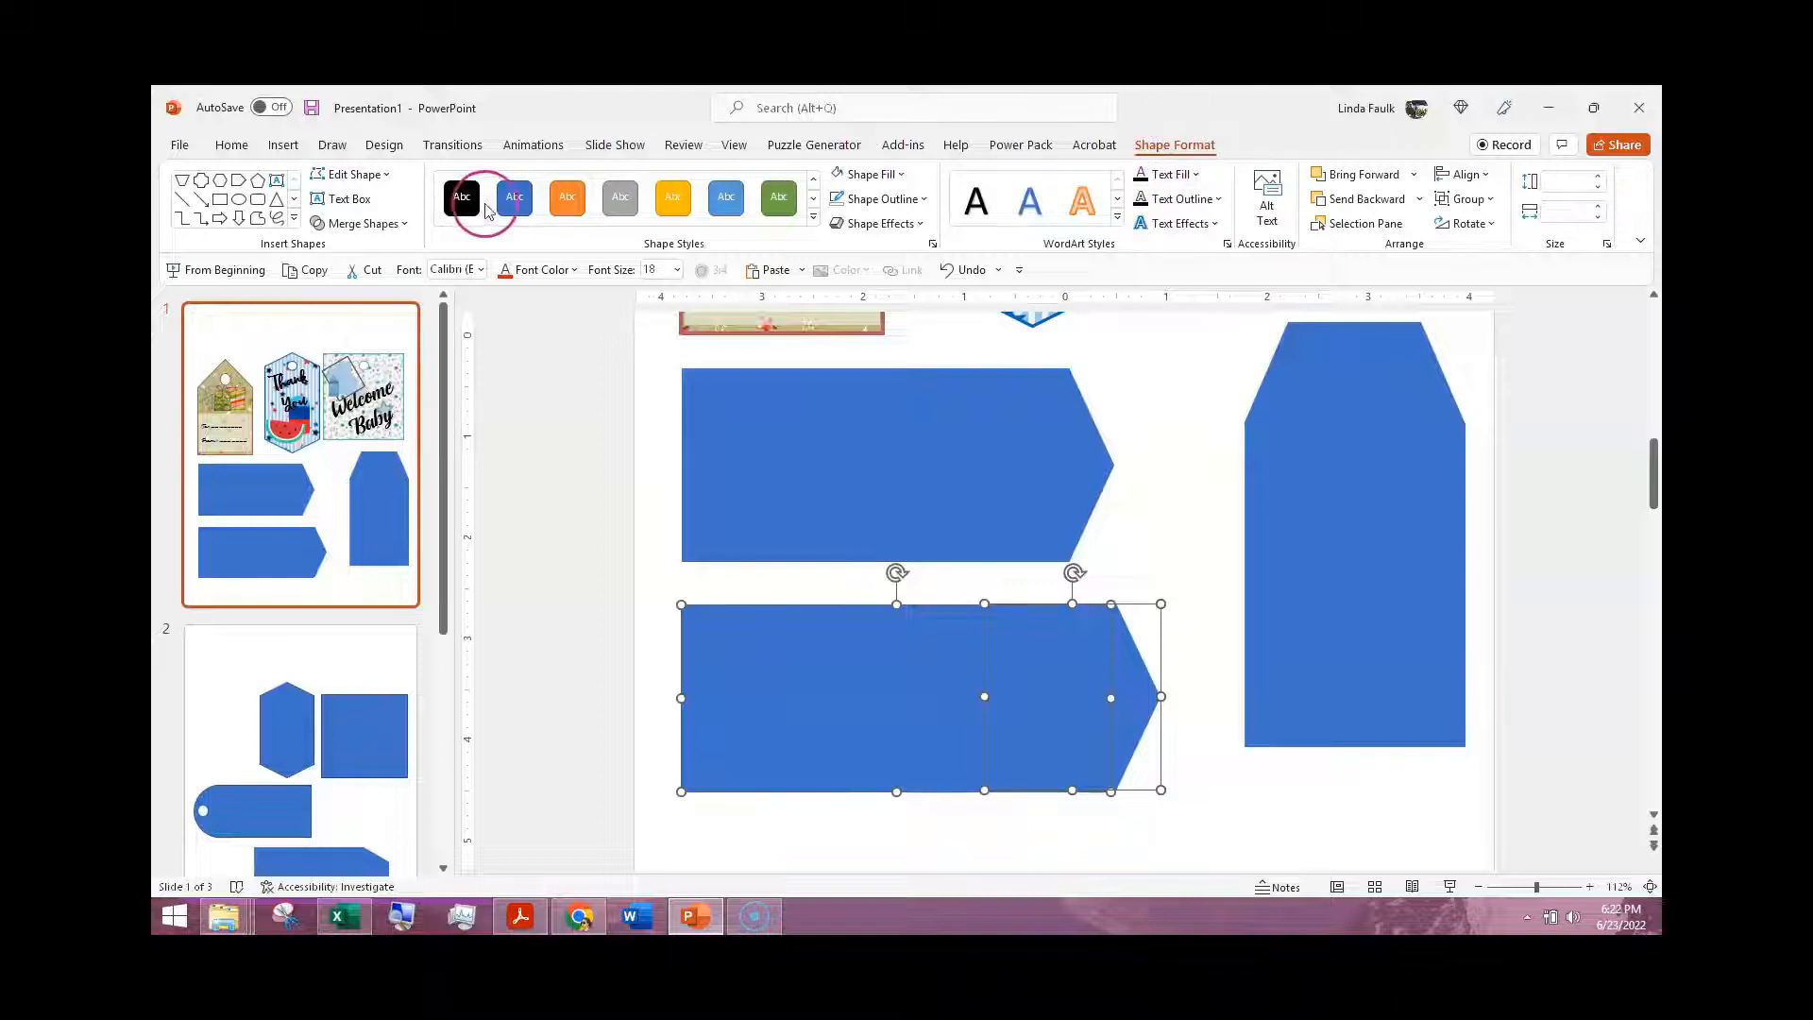
left_click(408, 225)
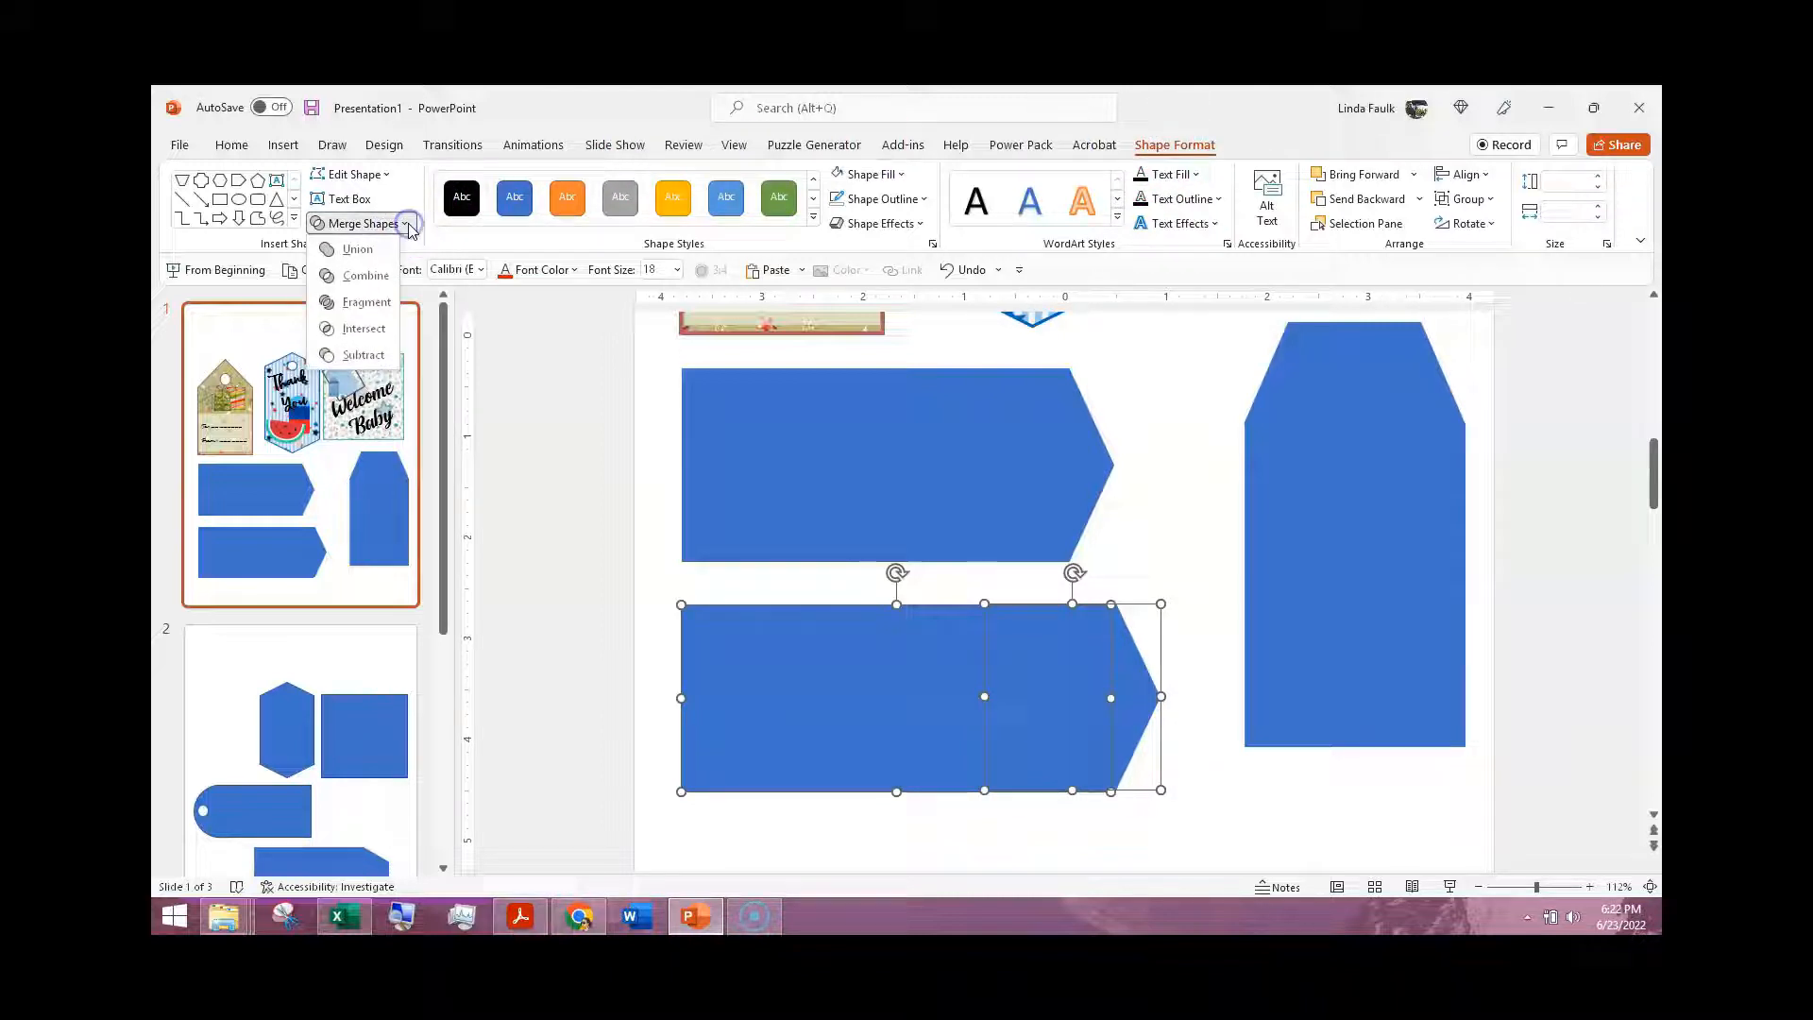
left_click(359, 250)
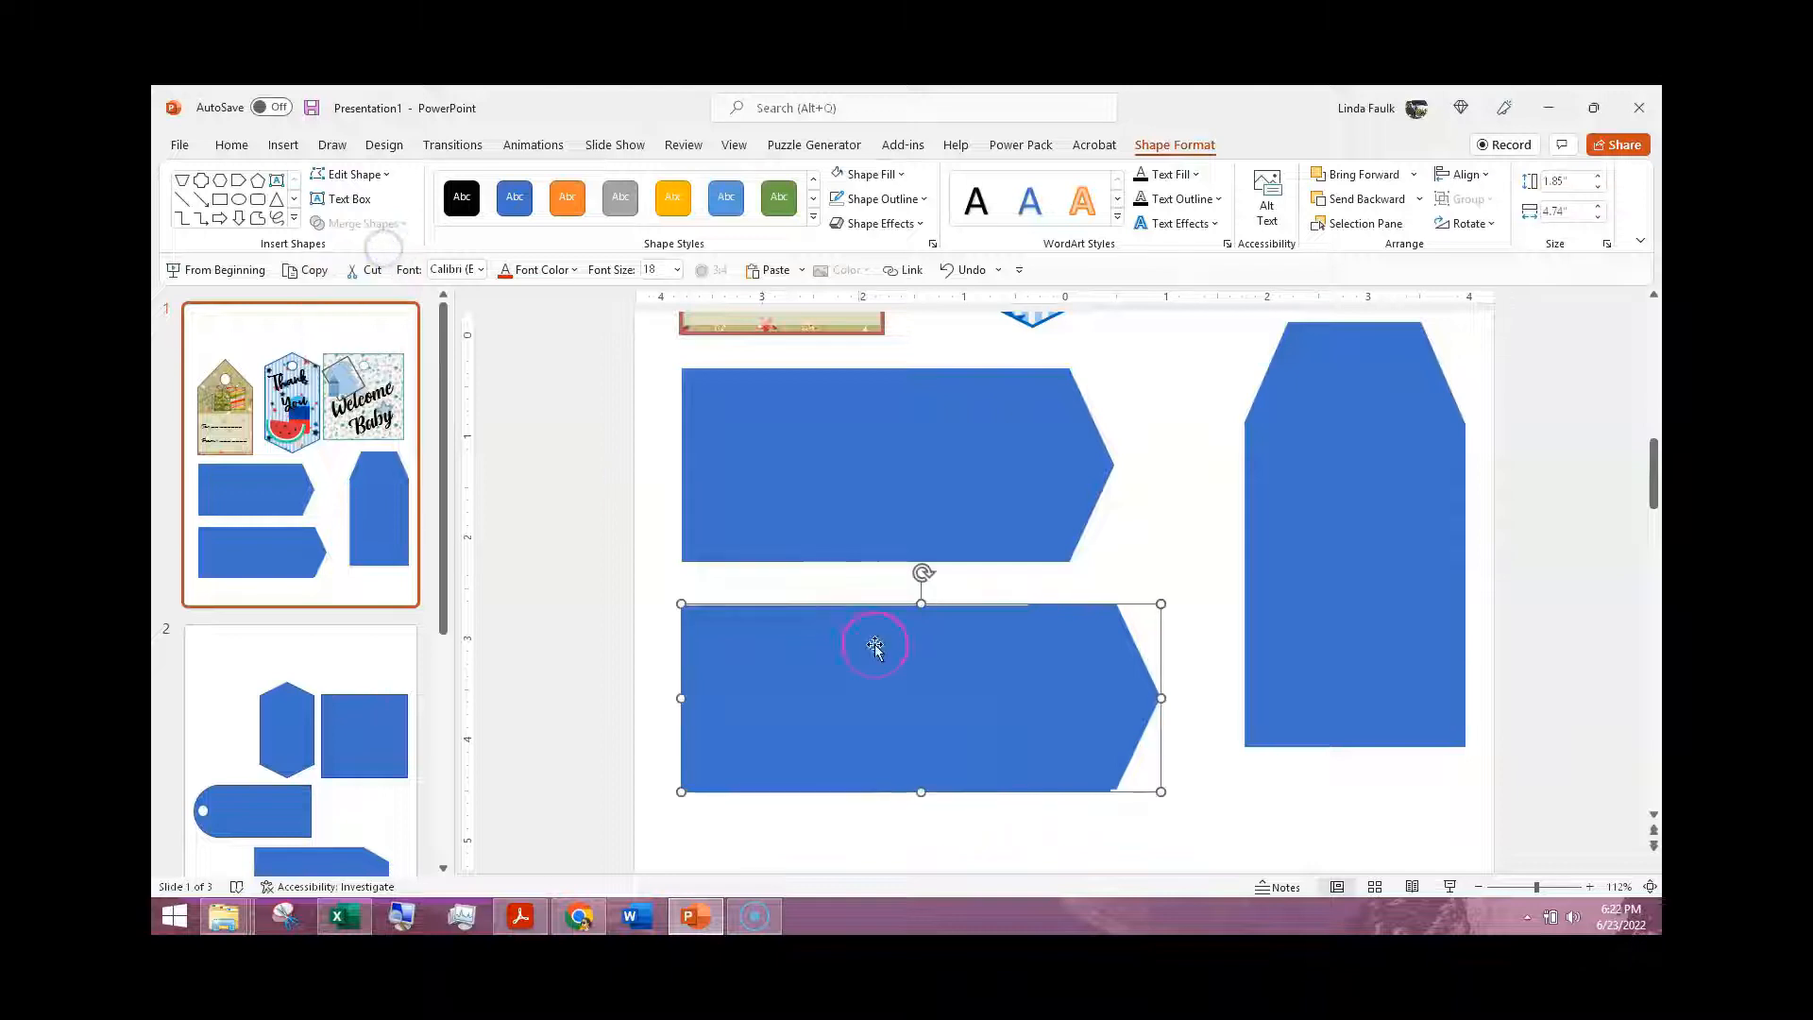
mouse_move(974, 699)
left_mouse_down()
mouse_move(1024, 705)
mouse_move(951, 712)
mouse_move(983, 700)
left_mouse_up()
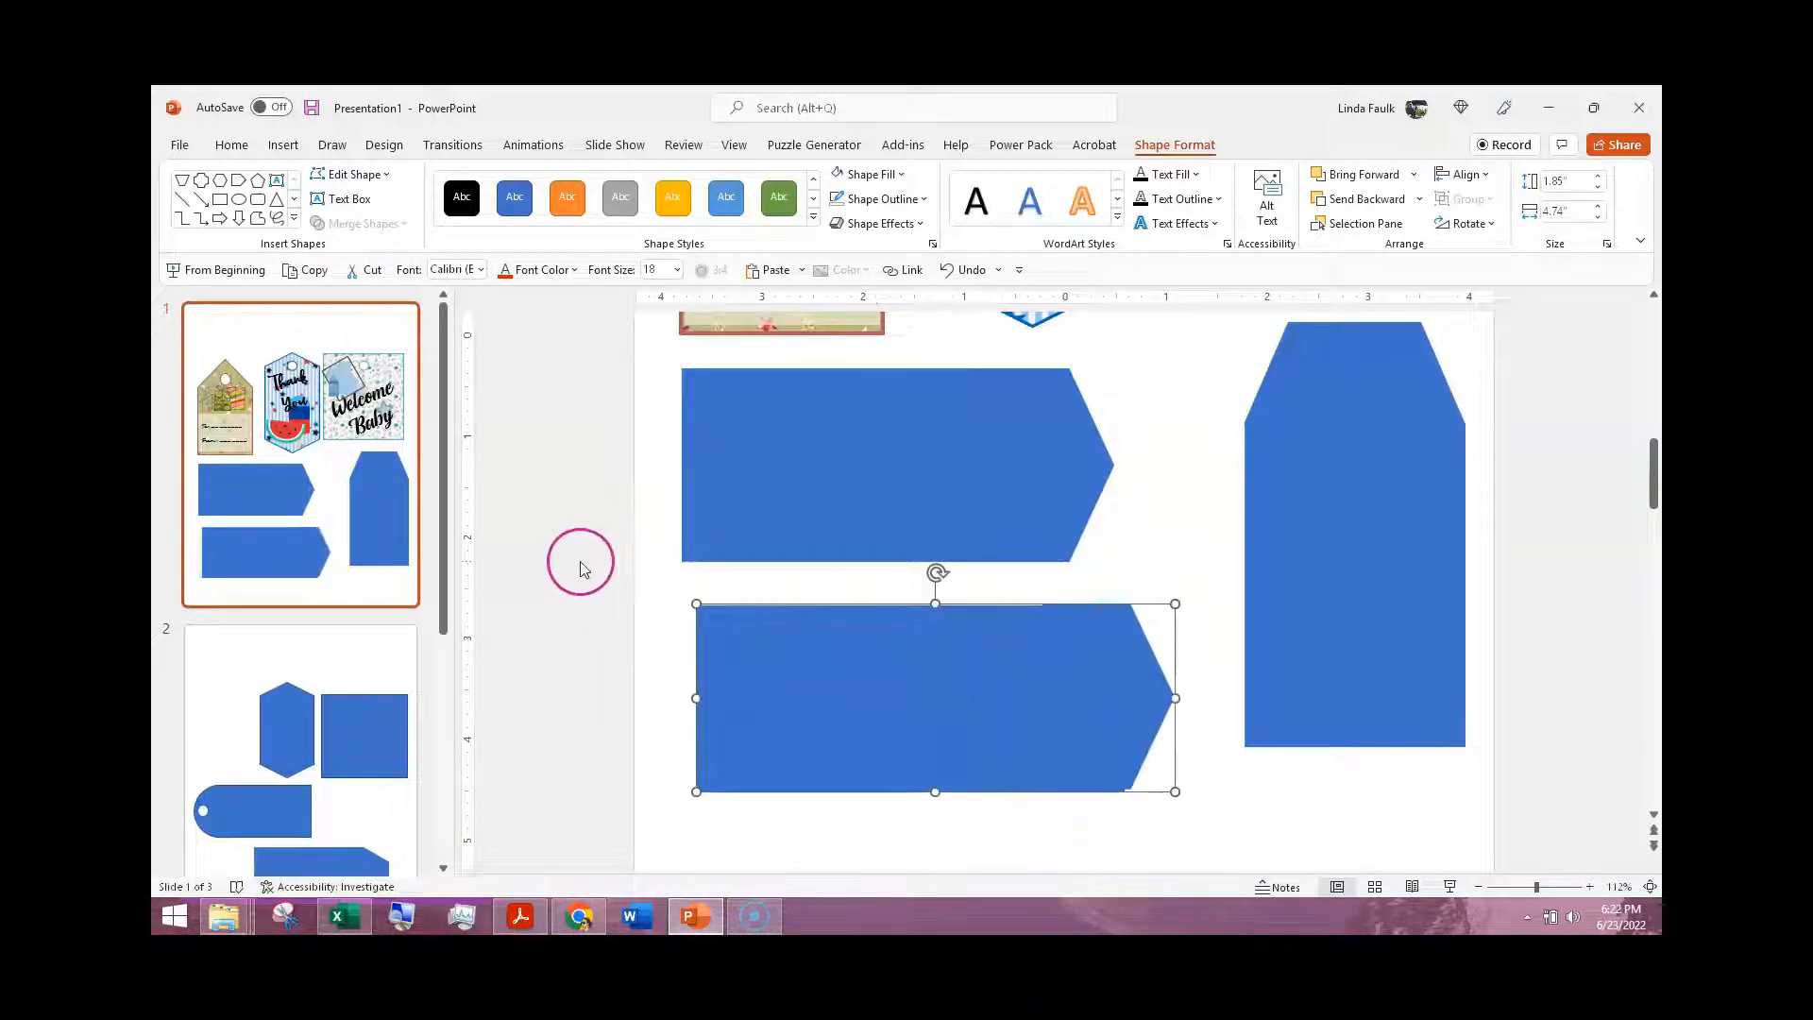
Step: Add a white oval hole about 0.35" high and 0.33" wide at the pointed end of the upper horizontal tag
scroll(900, 546, "up", 4)
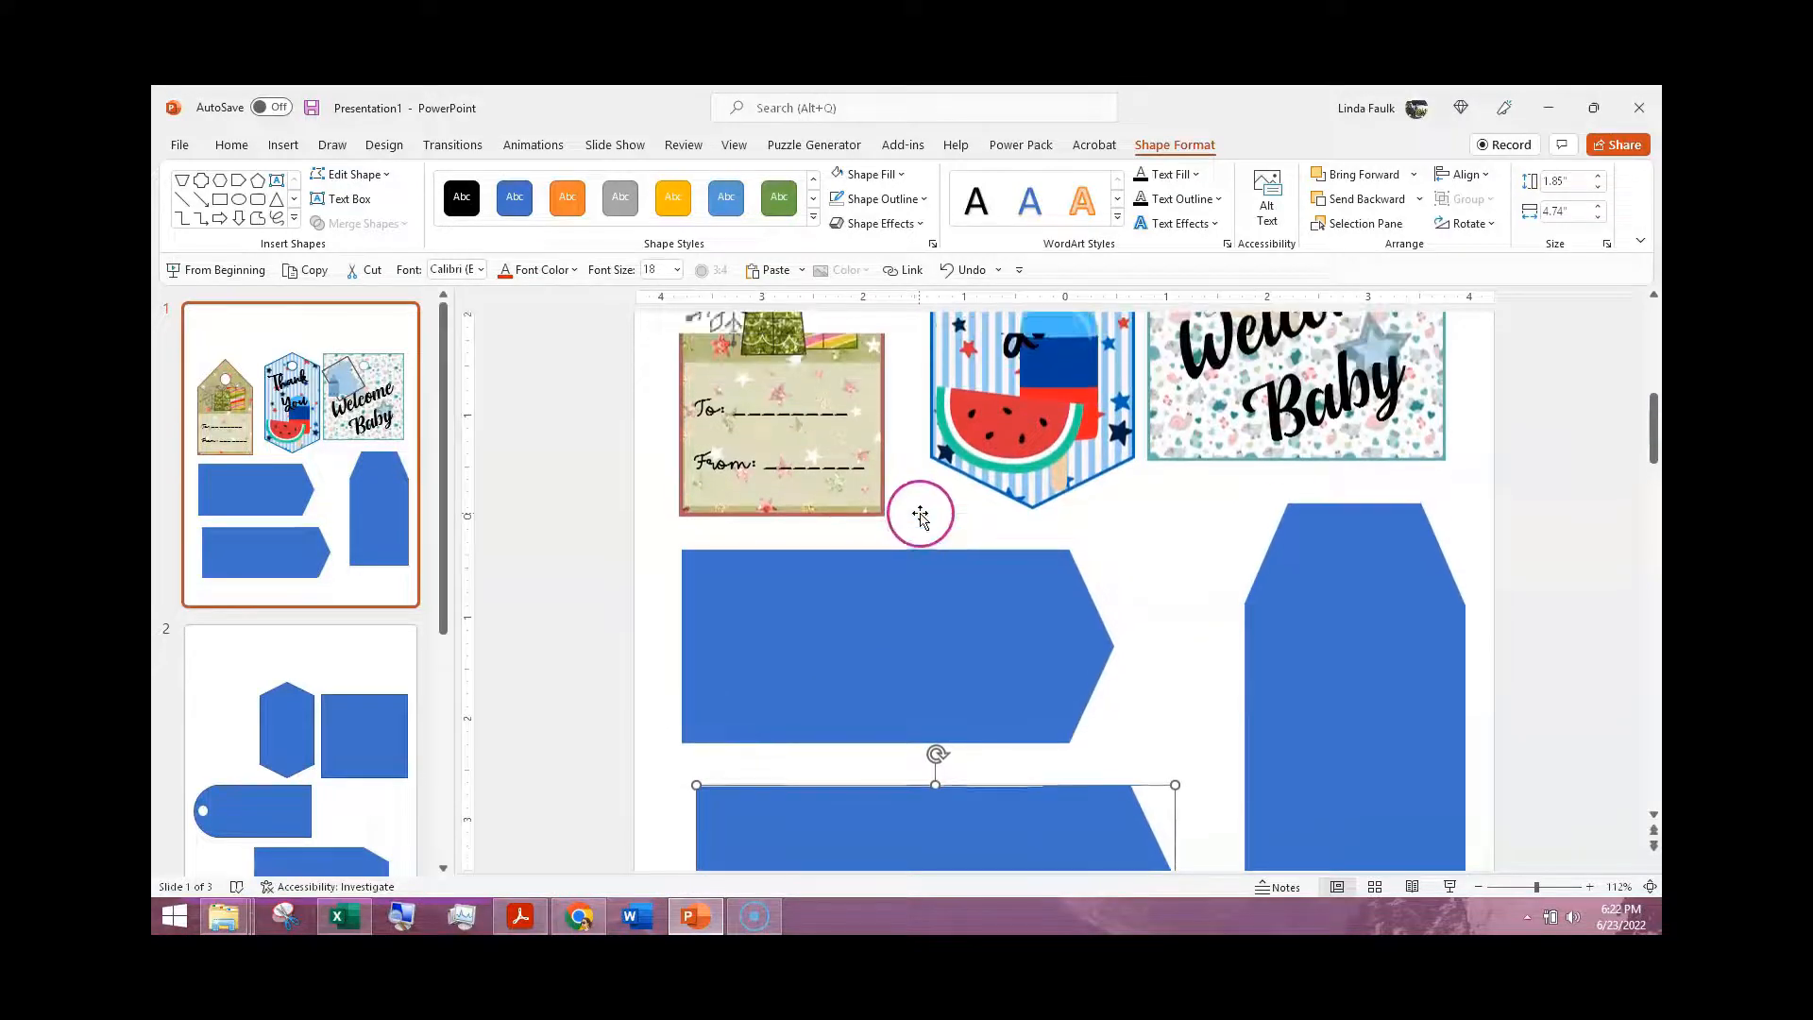
scroll(922, 515, "up", 3)
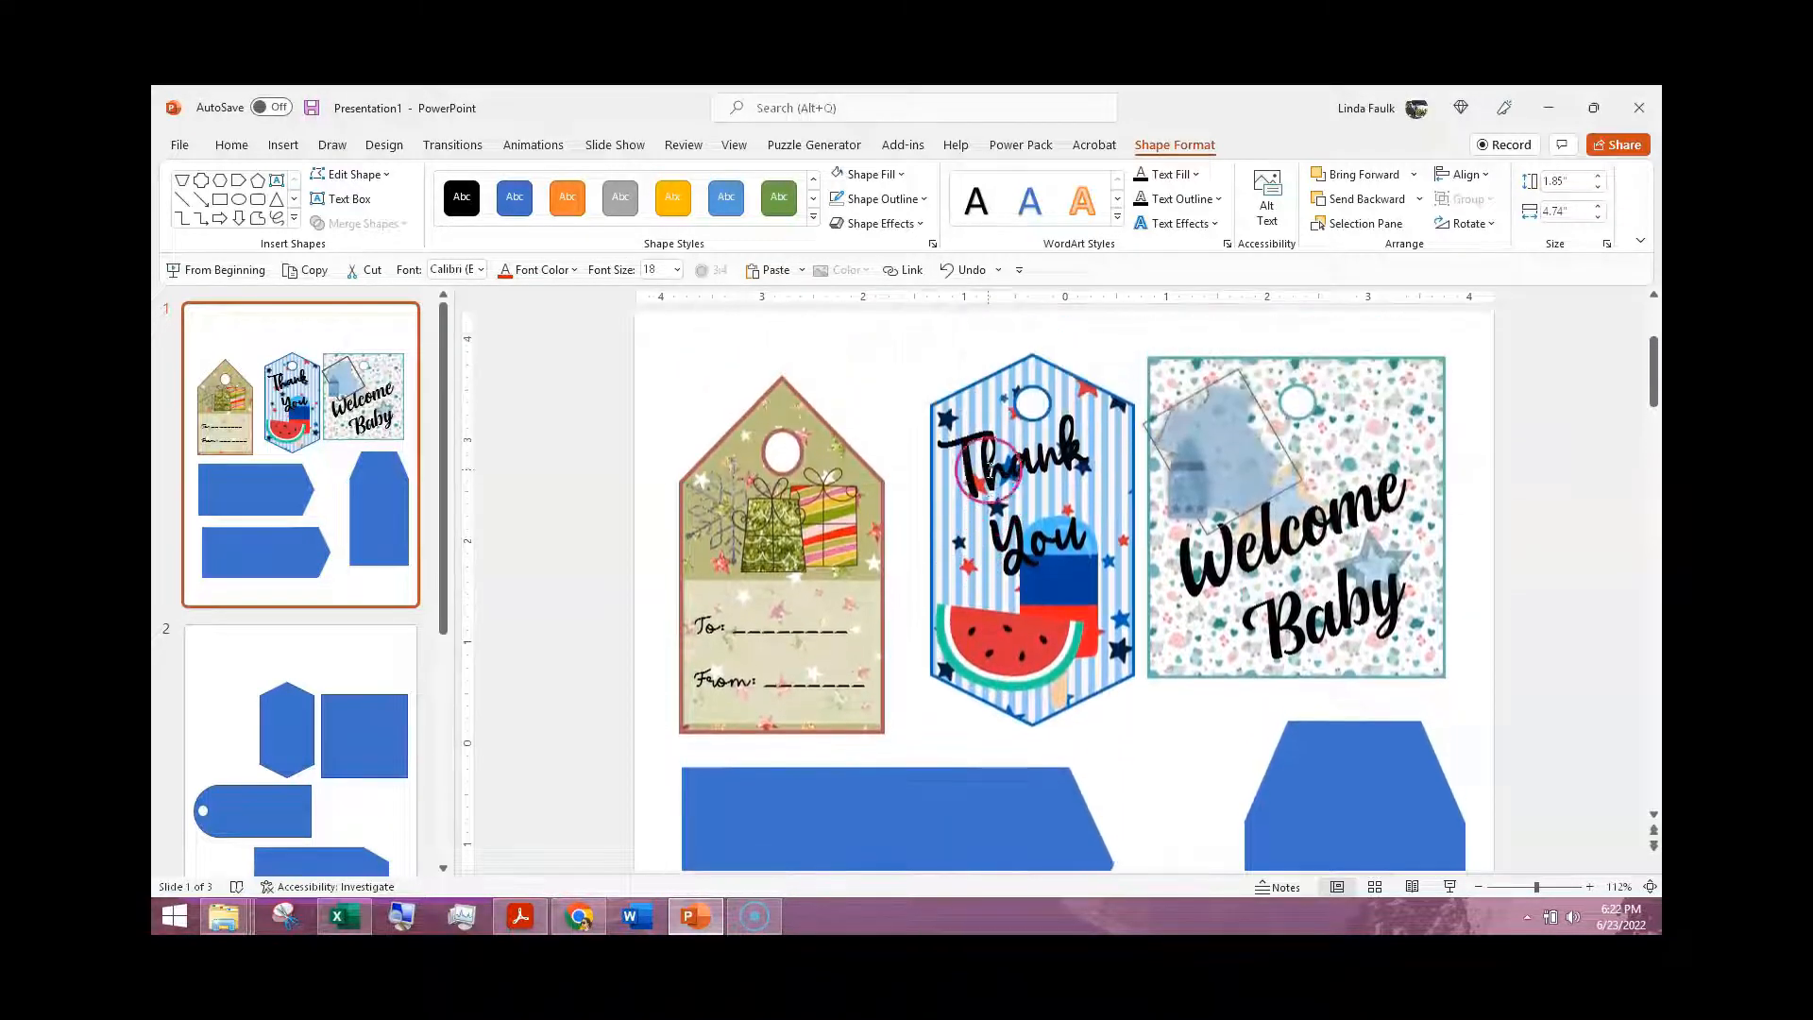
left_click(1036, 397)
left_click(1036, 397)
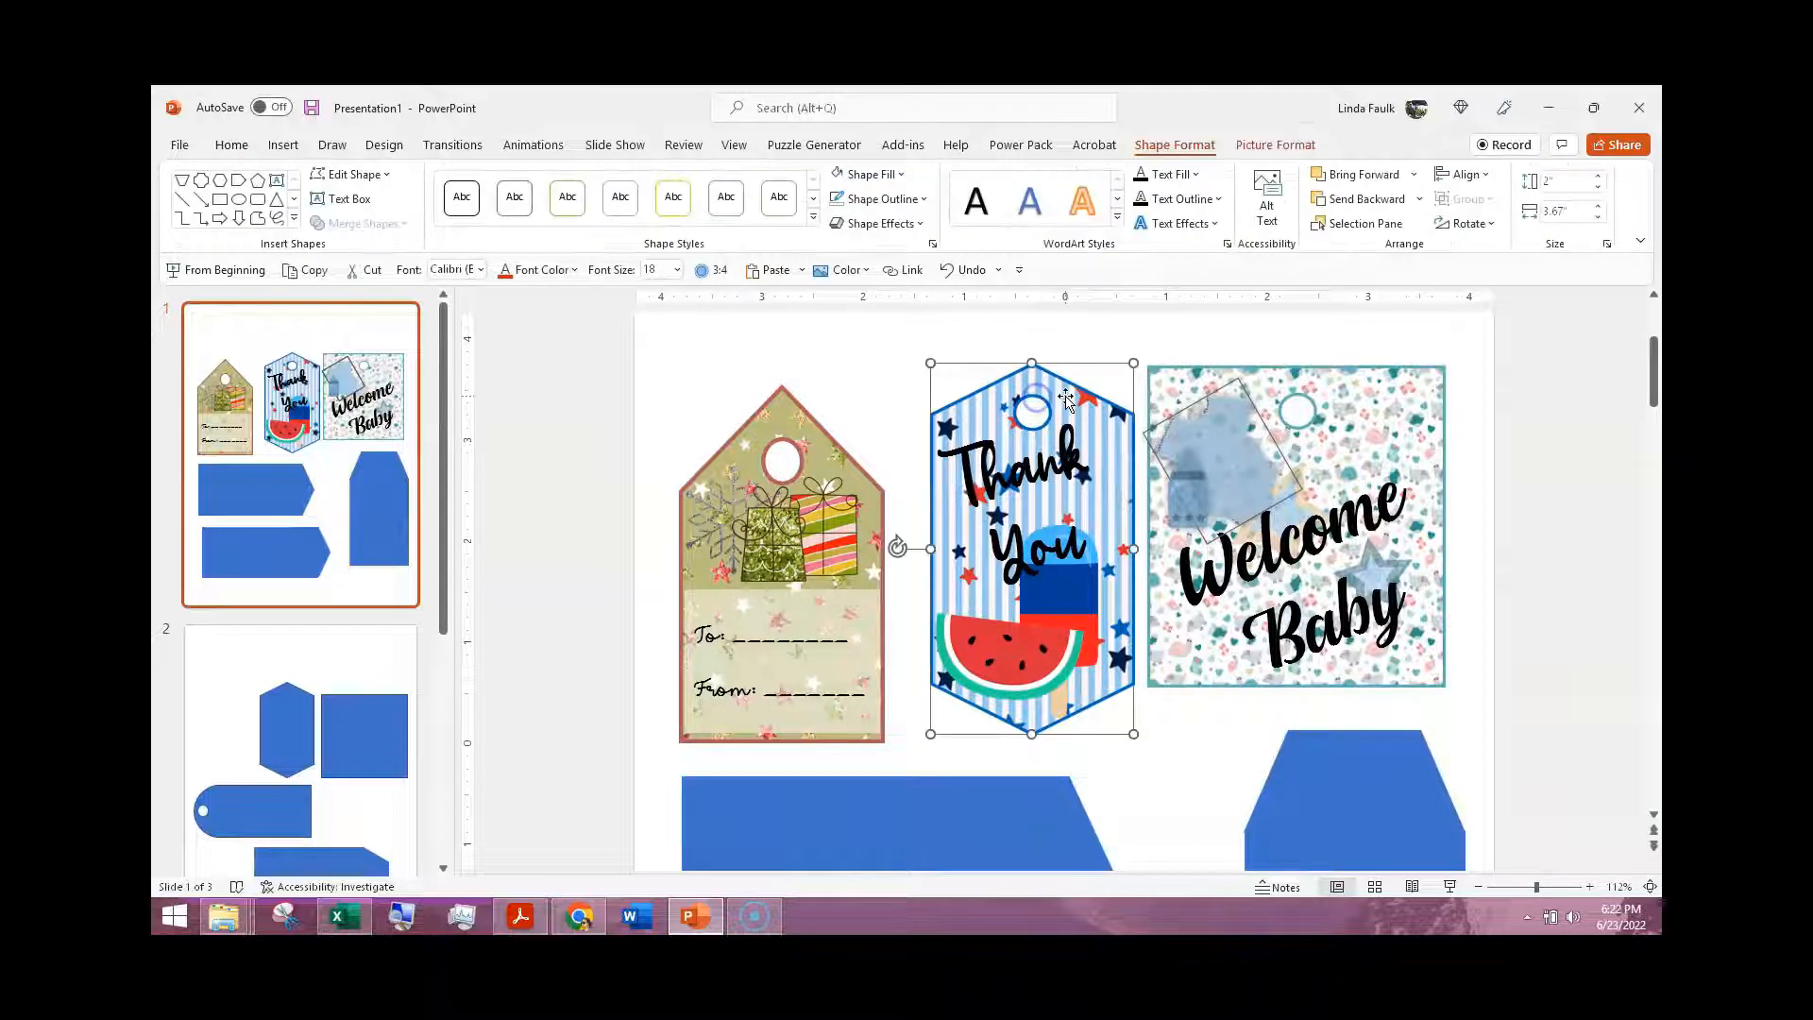
scroll(1053, 623, "down", 3)
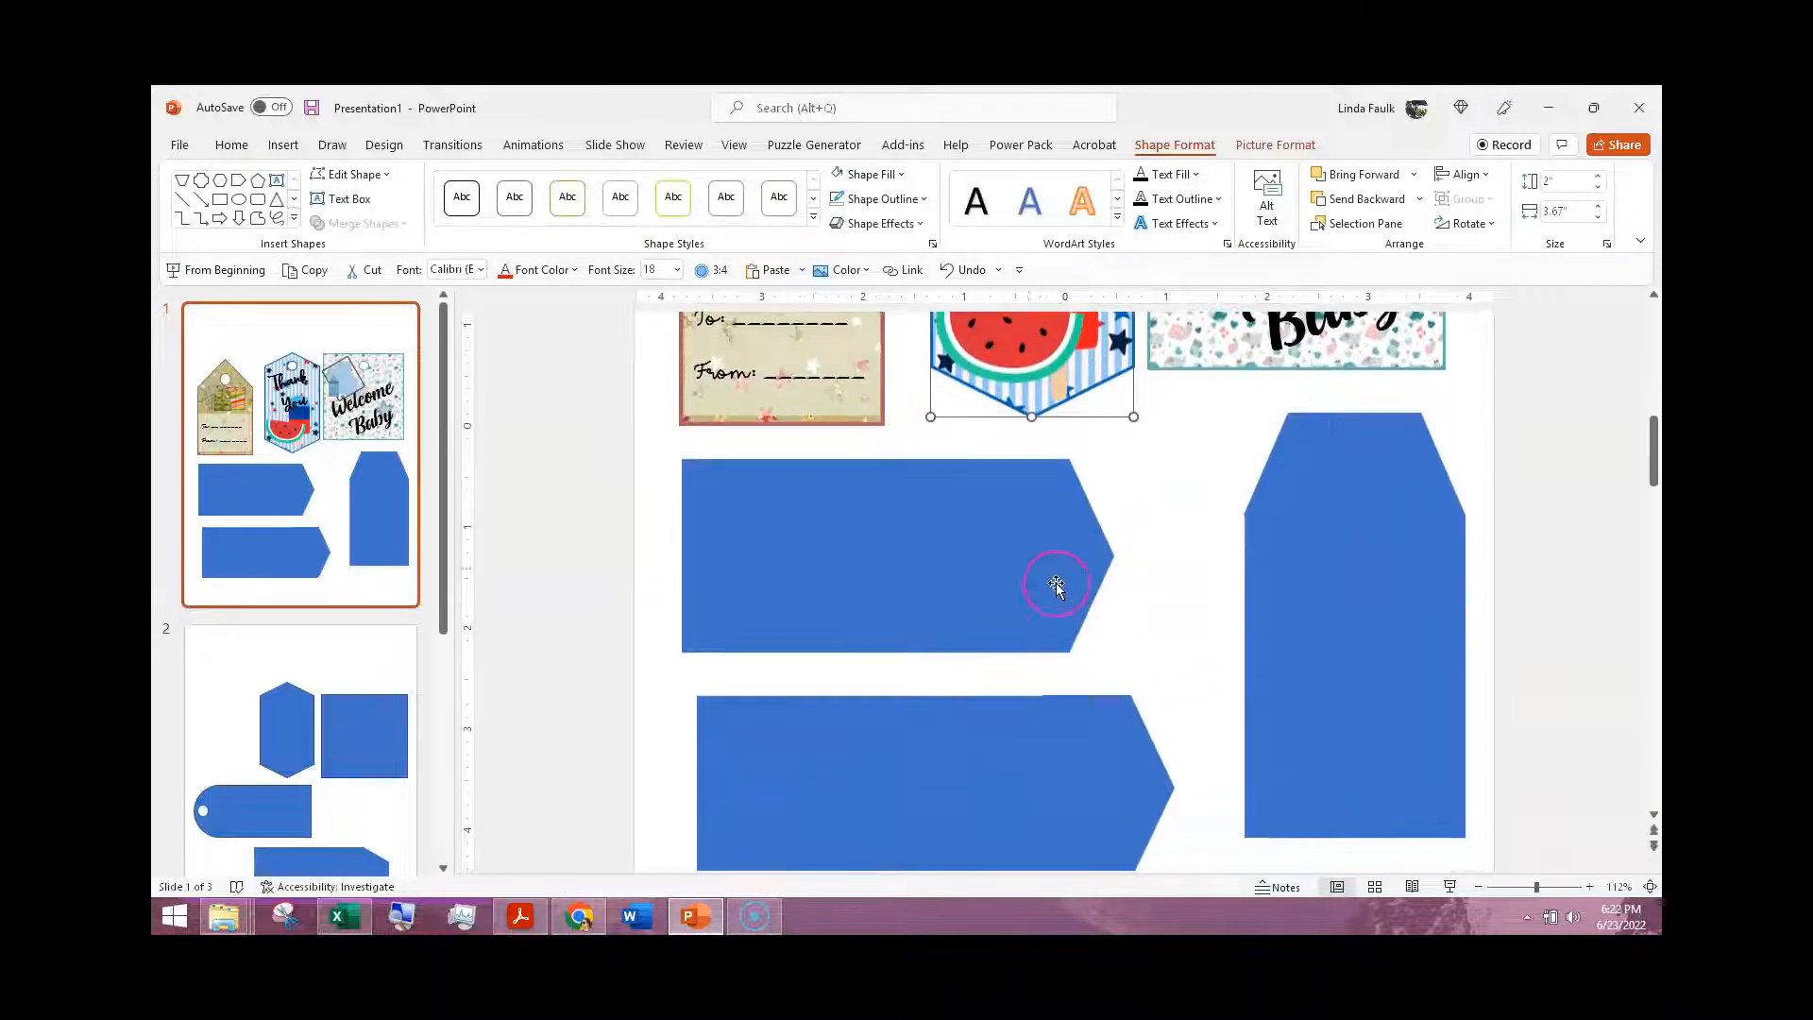
left_click(284, 145)
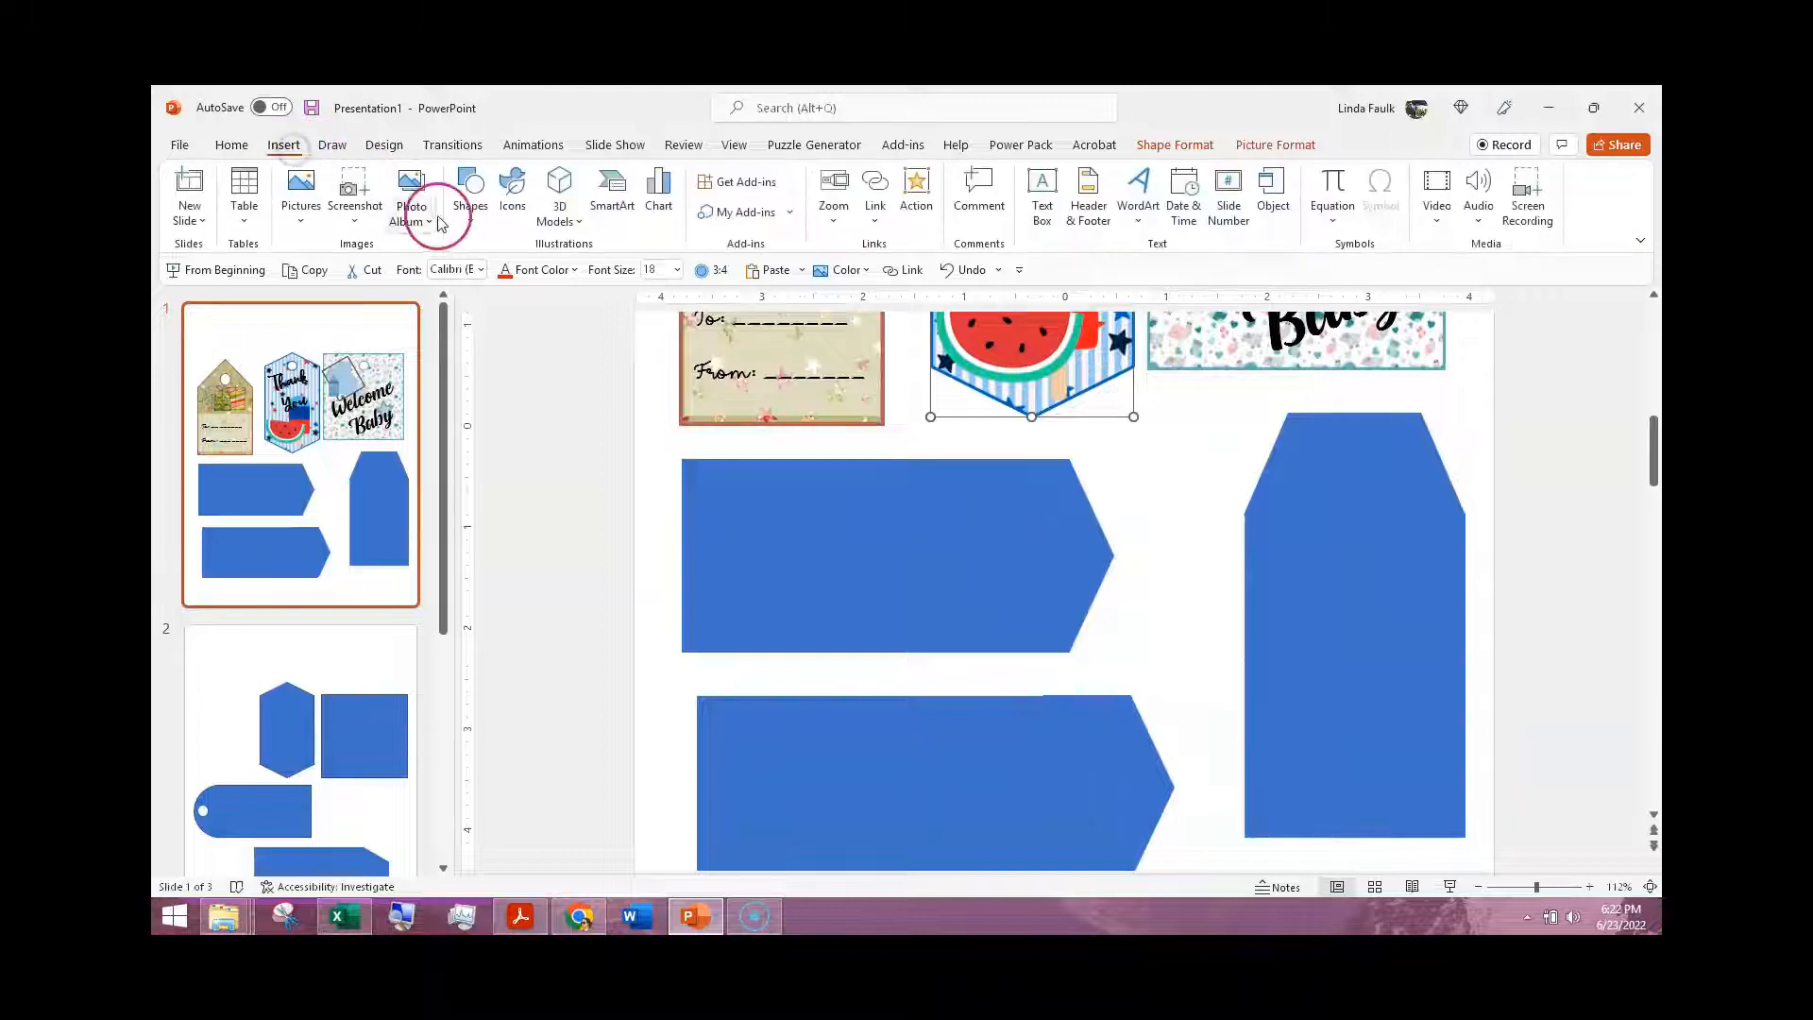
left_click(477, 215)
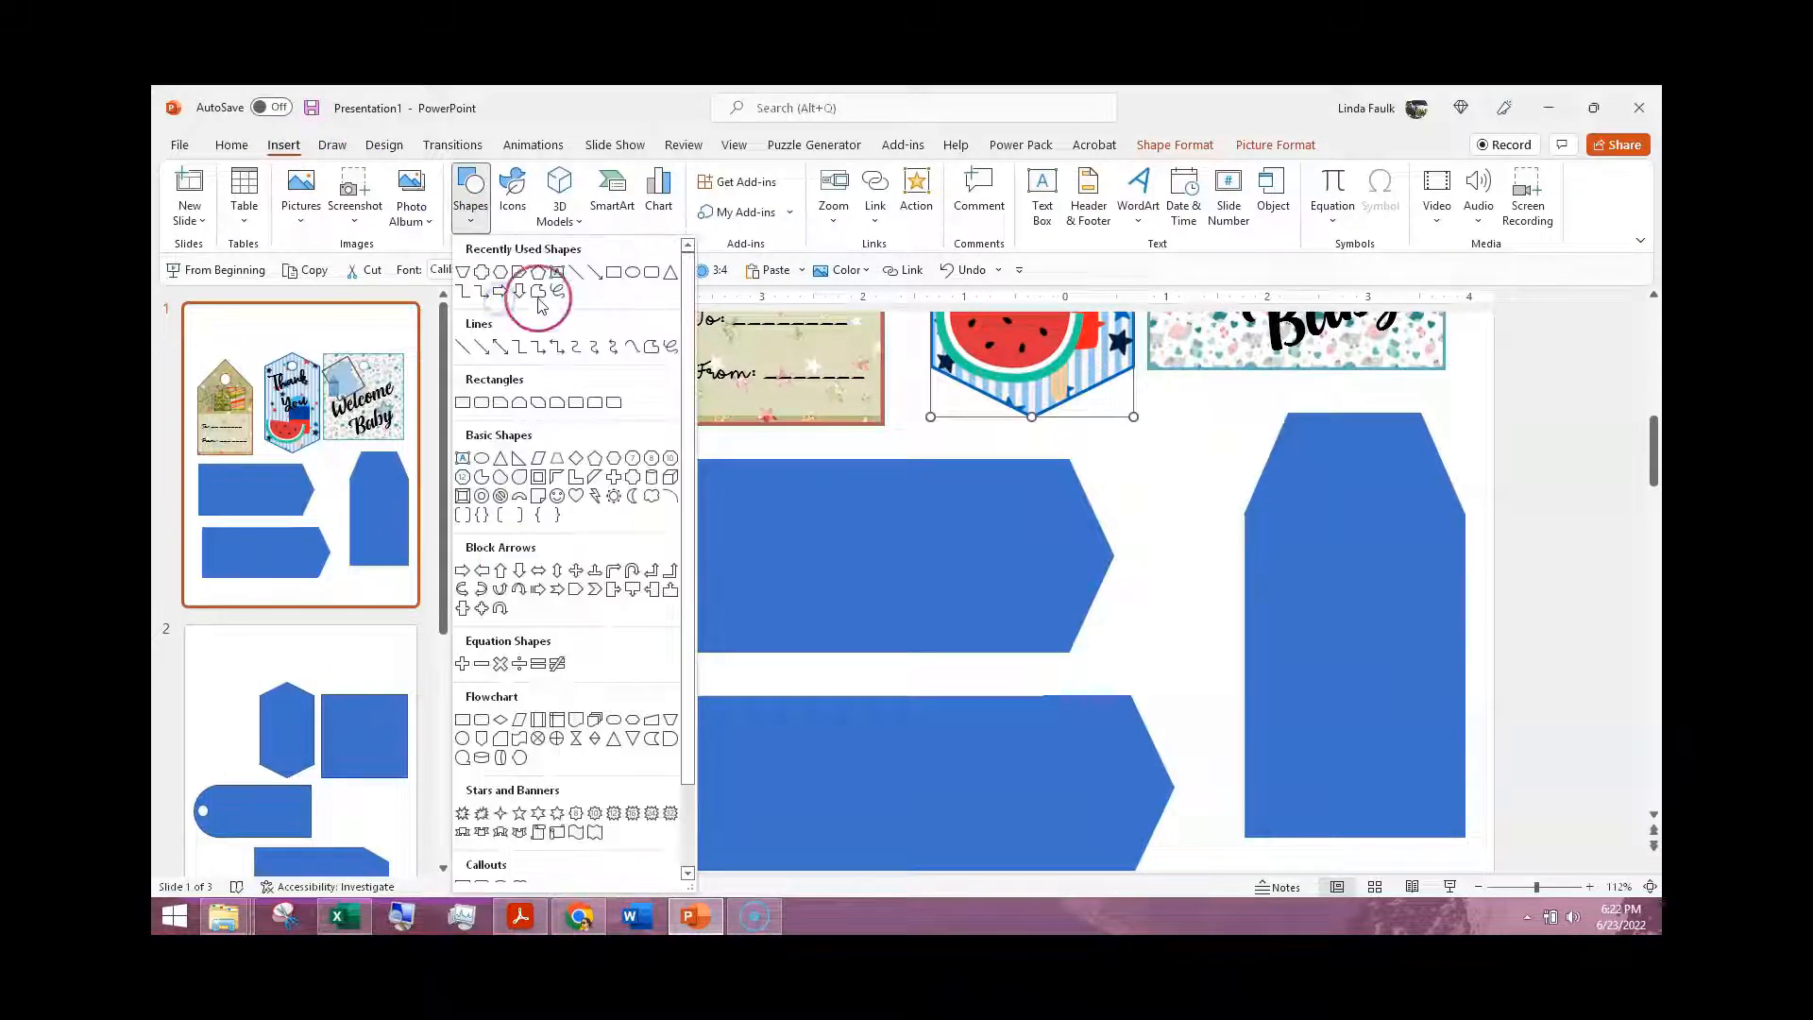
left_click(633, 274)
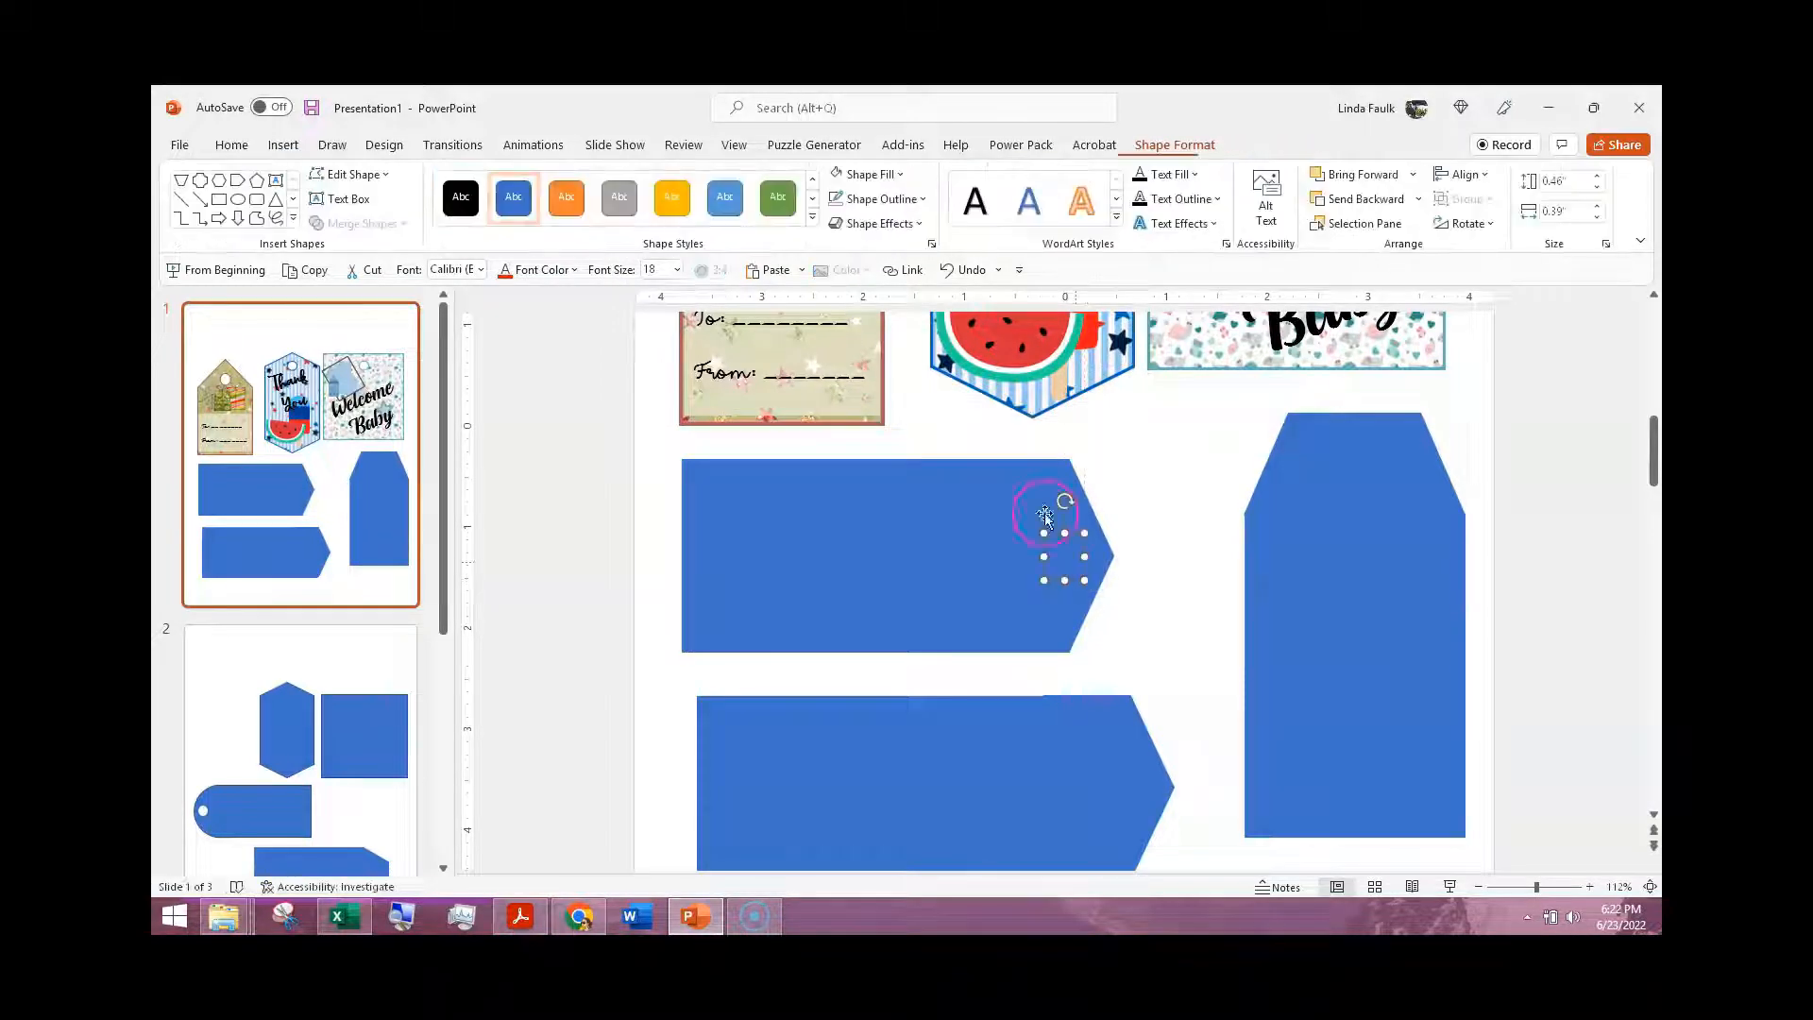
left_click(840, 180)
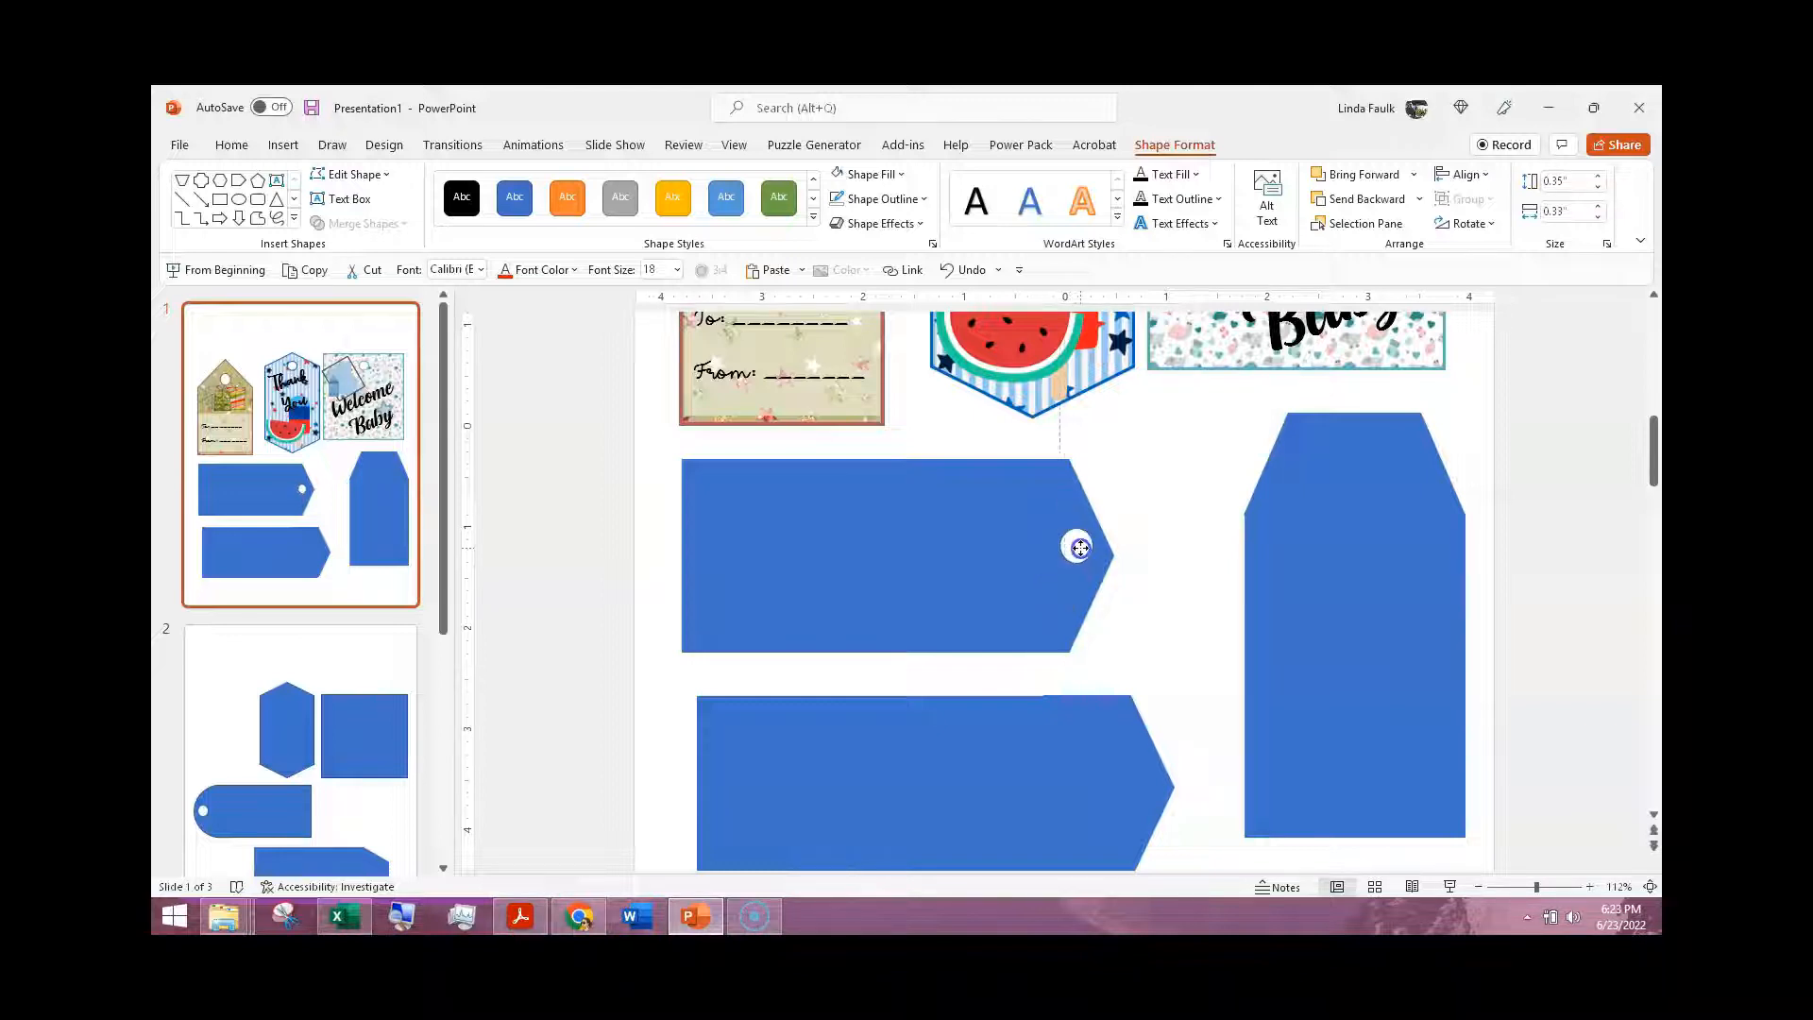
Step: Copy the white hole from the upper tag and place the copy at the pointed end of the lower tag
right_click(1078, 554)
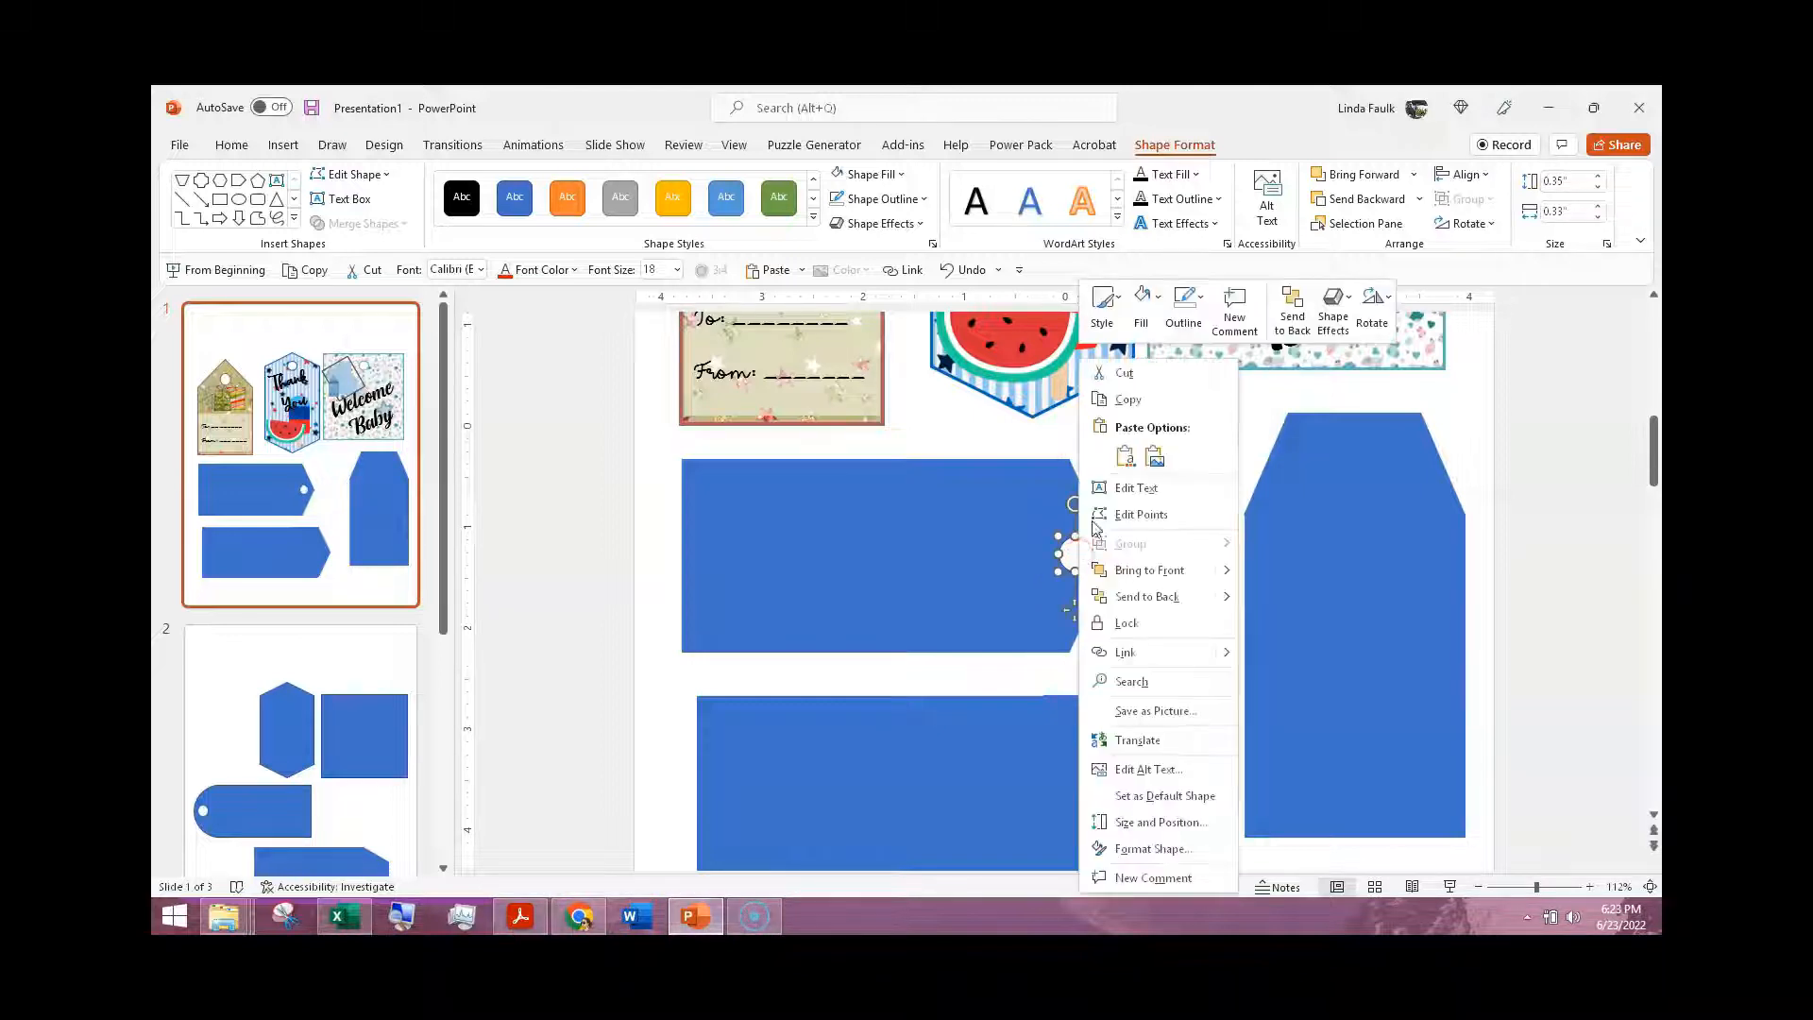
left_click(1132, 398)
scroll(1136, 585, "down", 5)
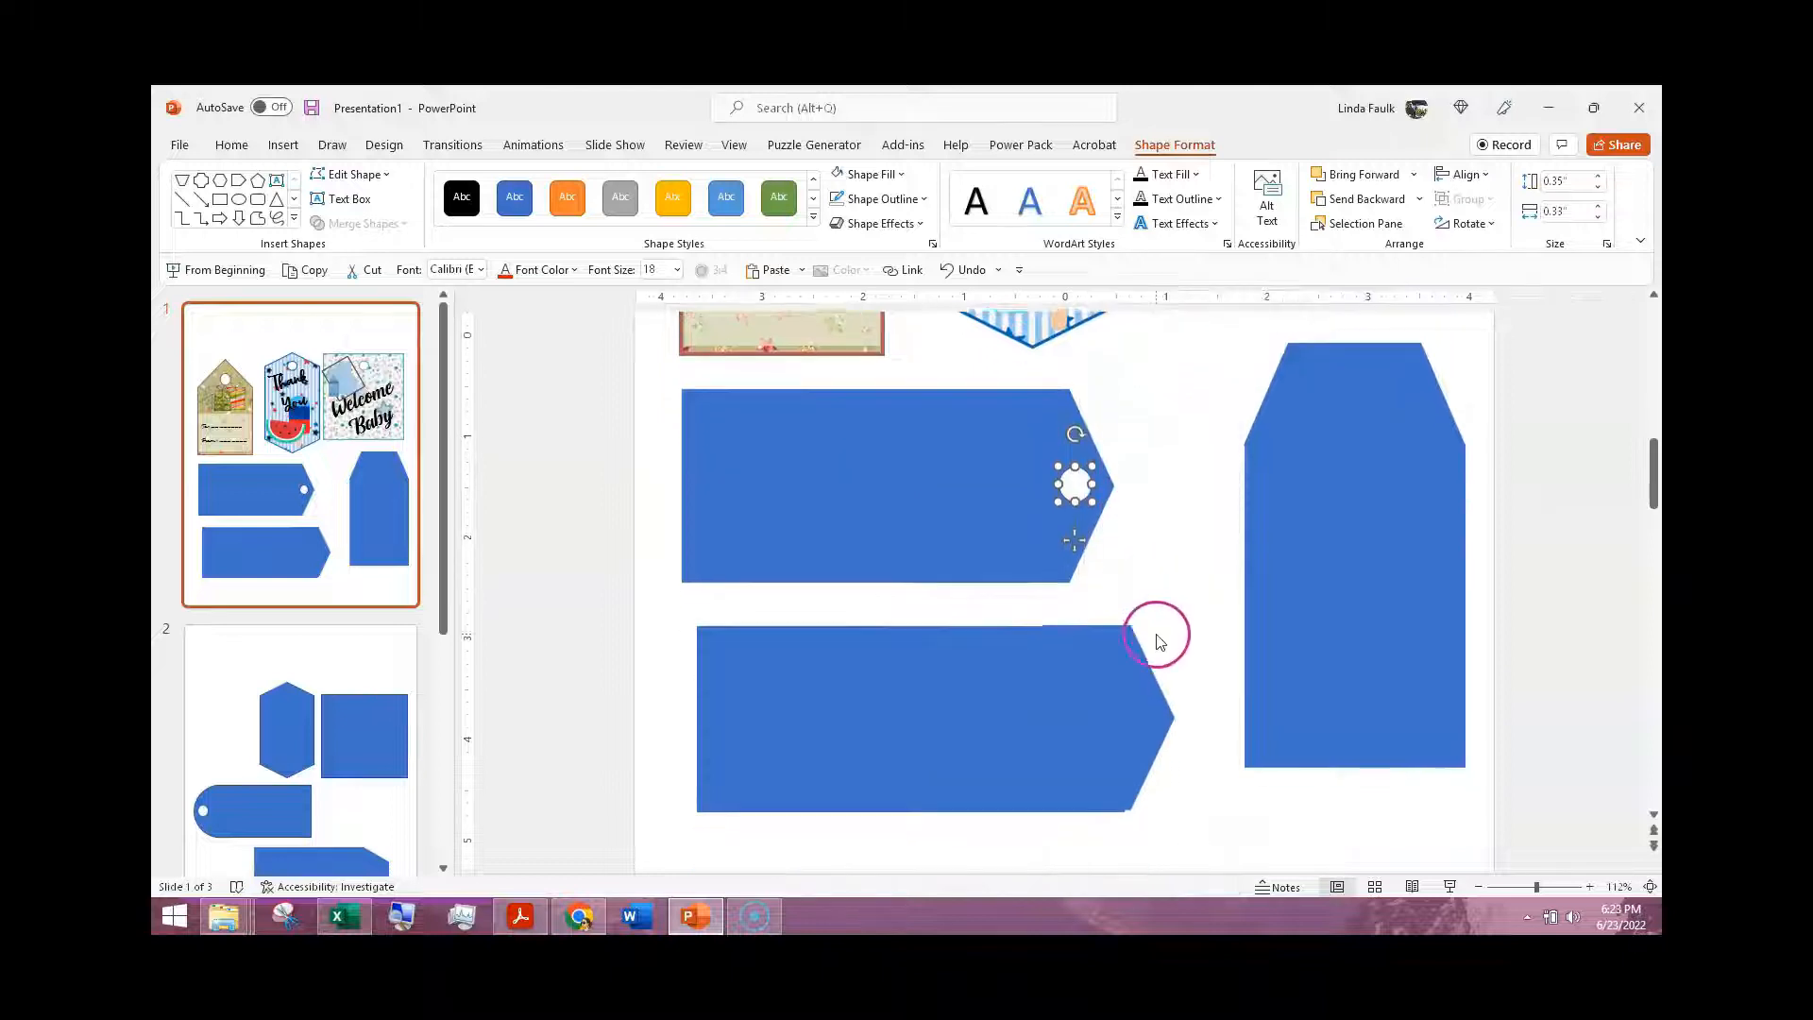
scroll(1135, 652, "up", 4)
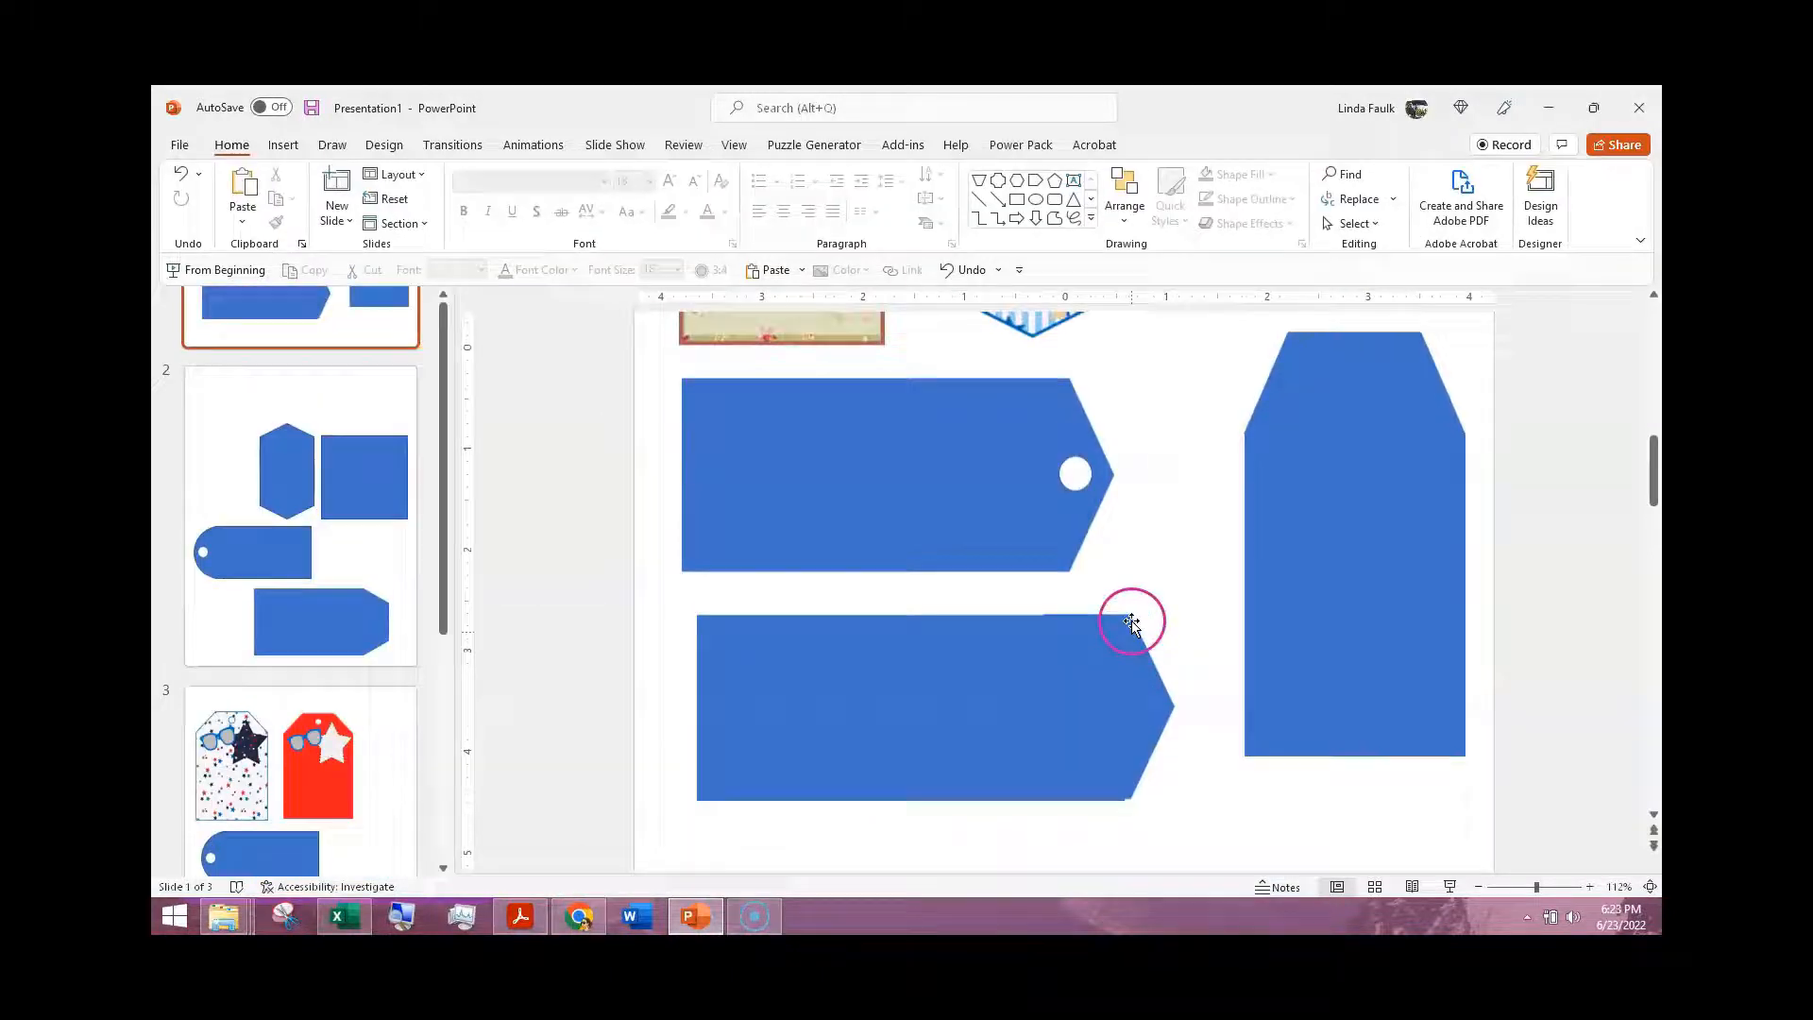
left_click(1106, 728)
right_click(1113, 721)
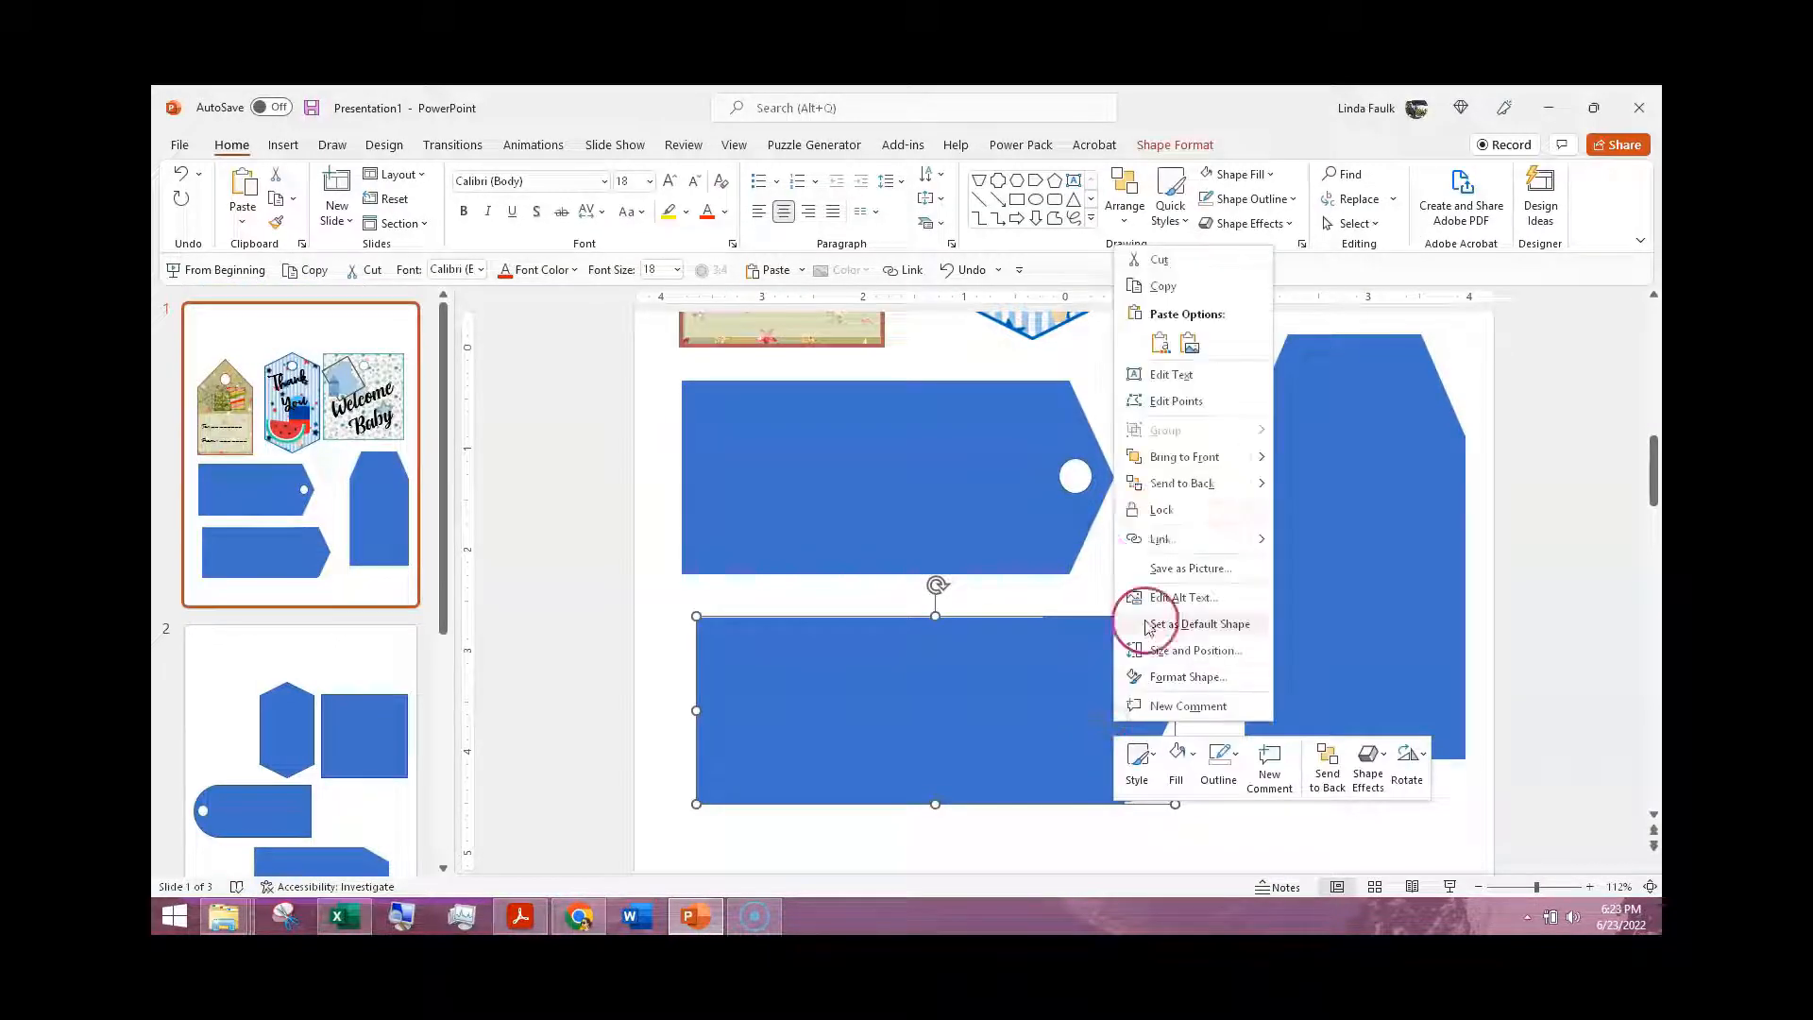
left_click(1163, 346)
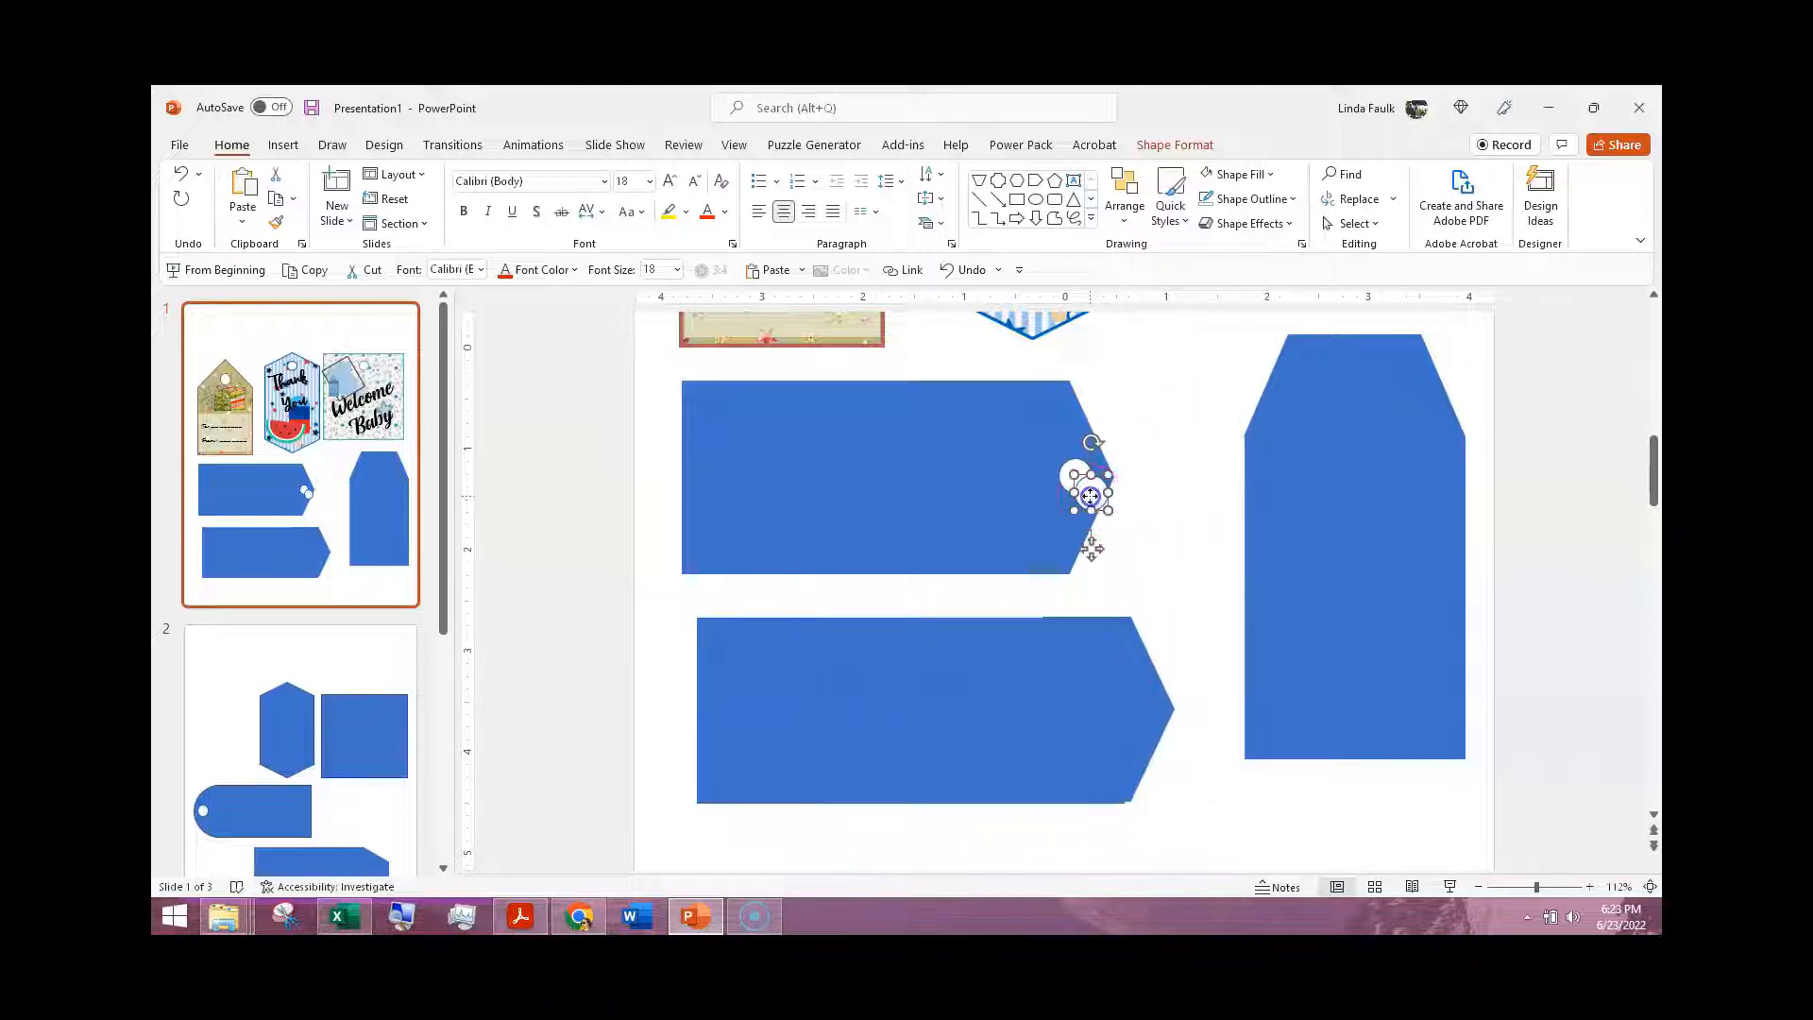
left_click_drag(1091, 496, 1138, 658)
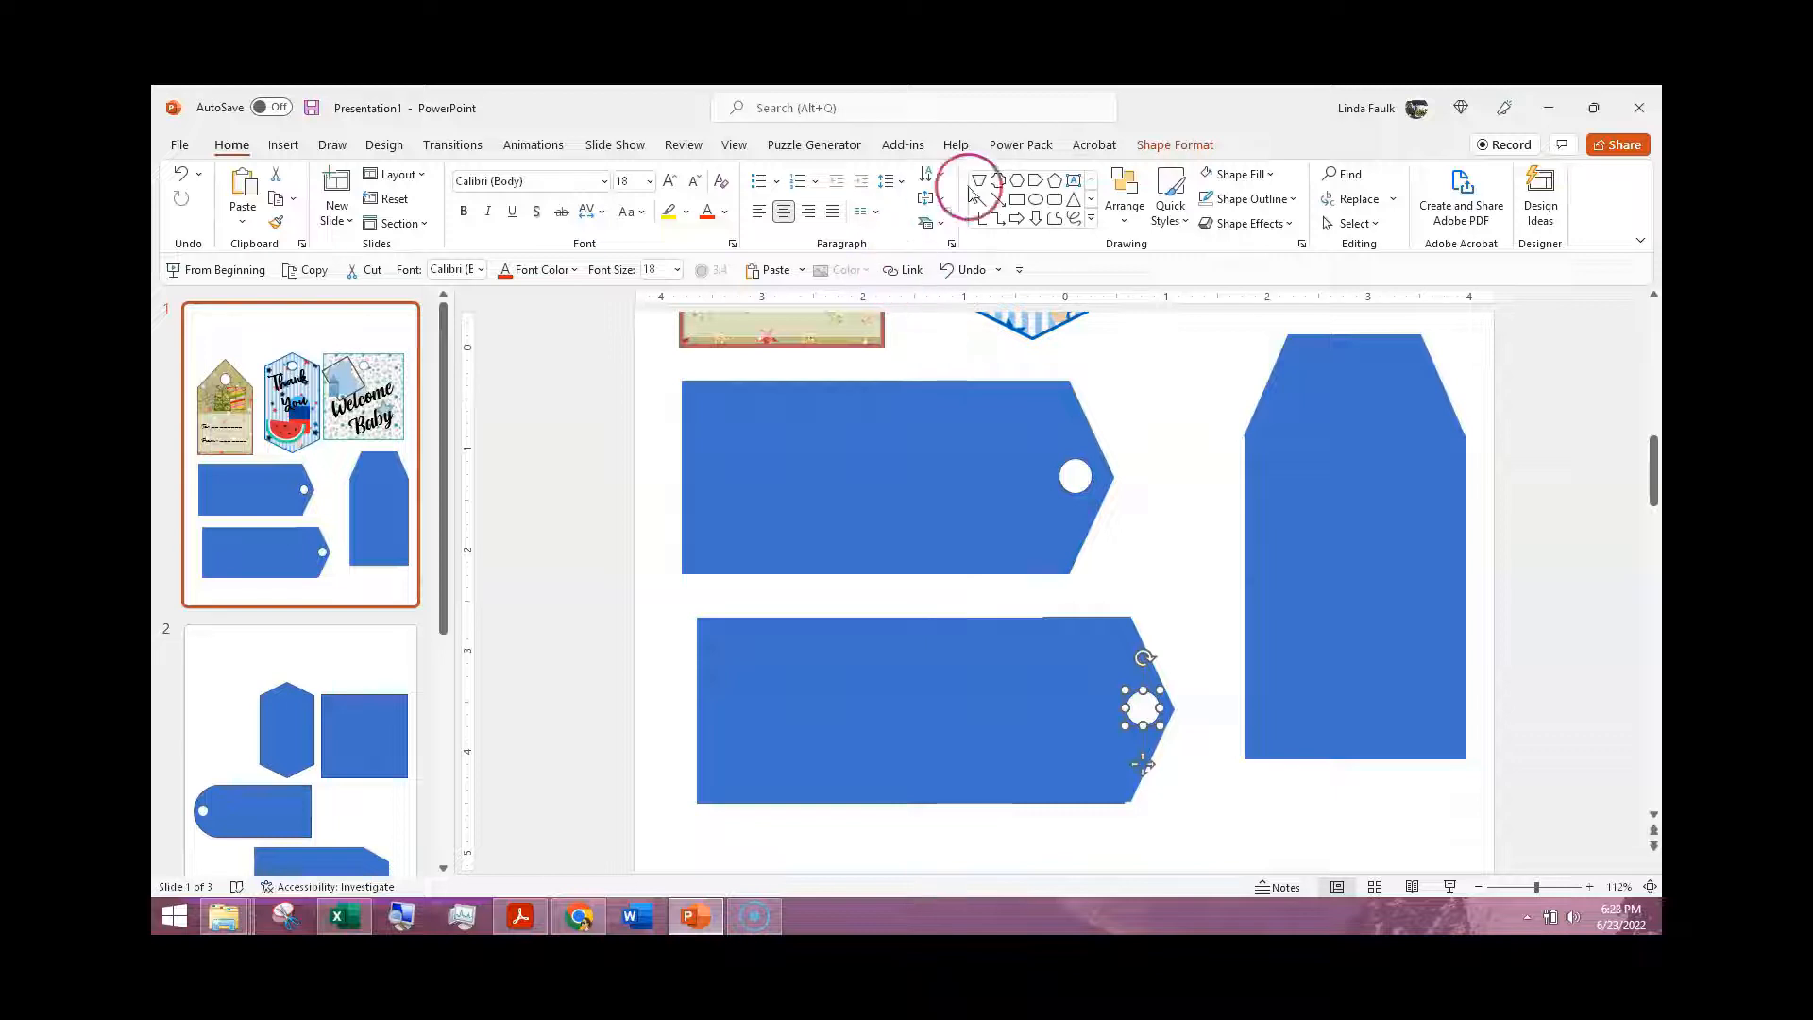
left_click(1176, 142)
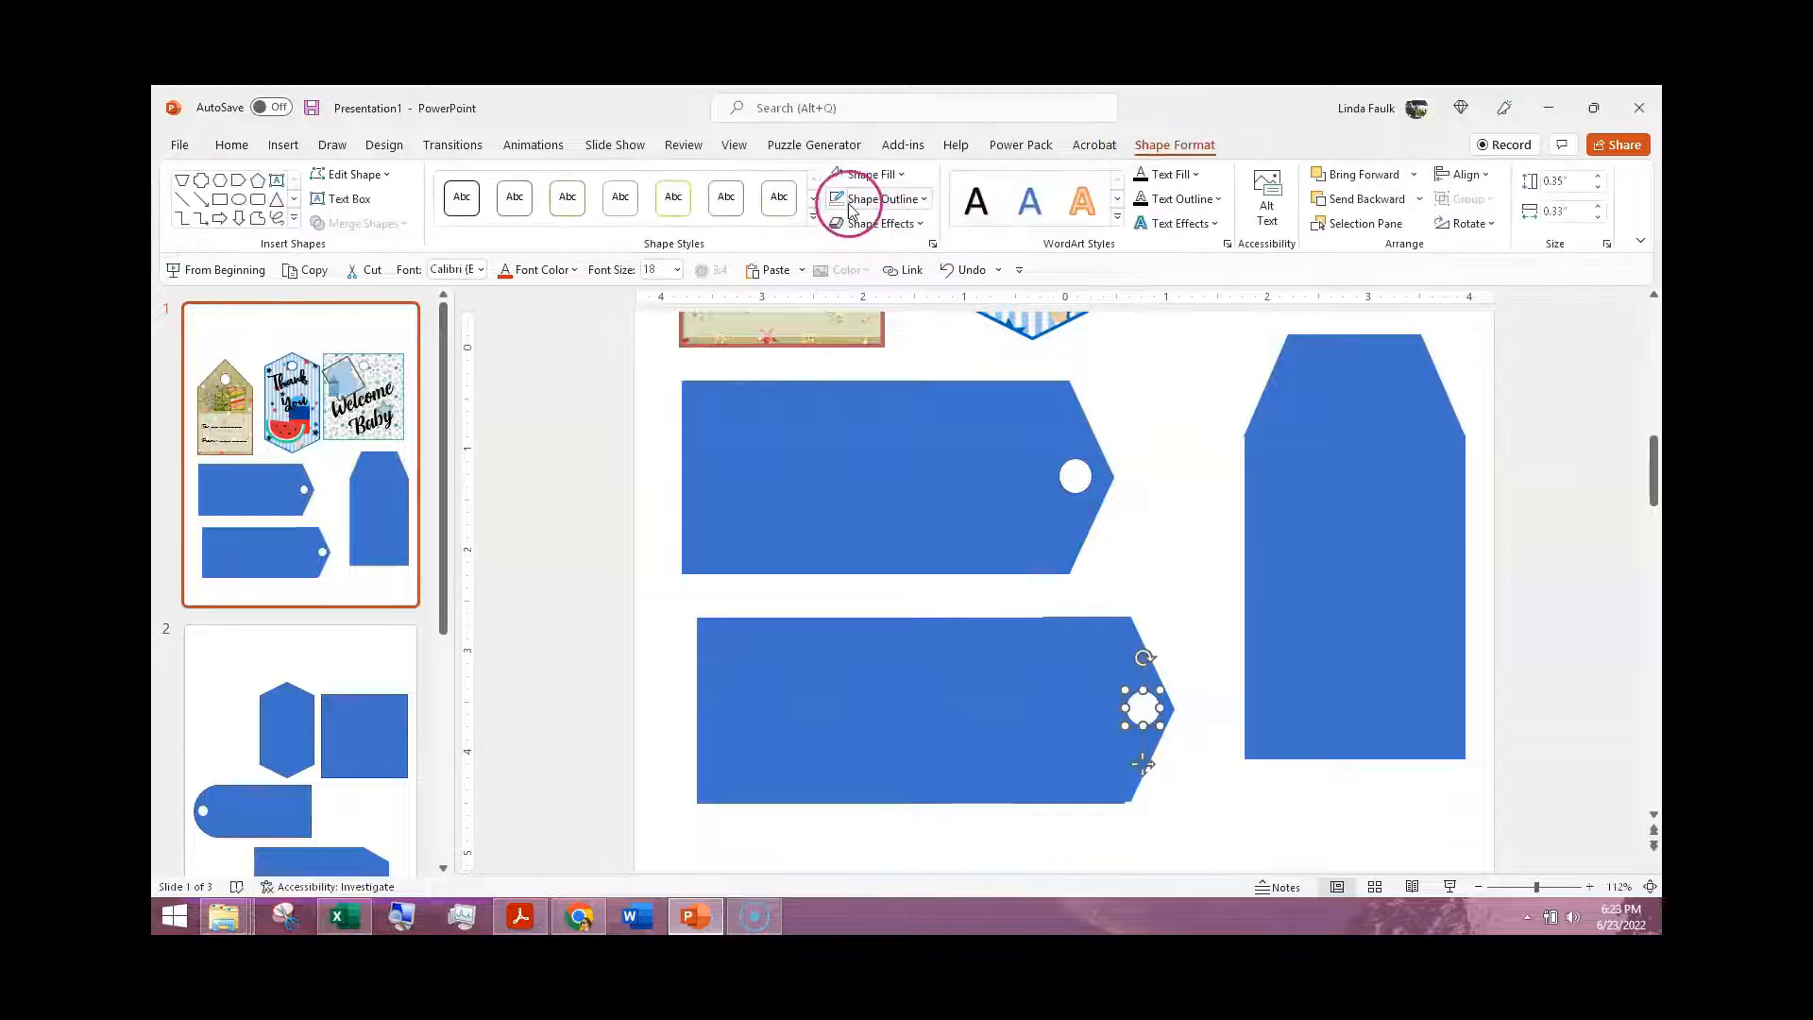
left_click(1074, 480)
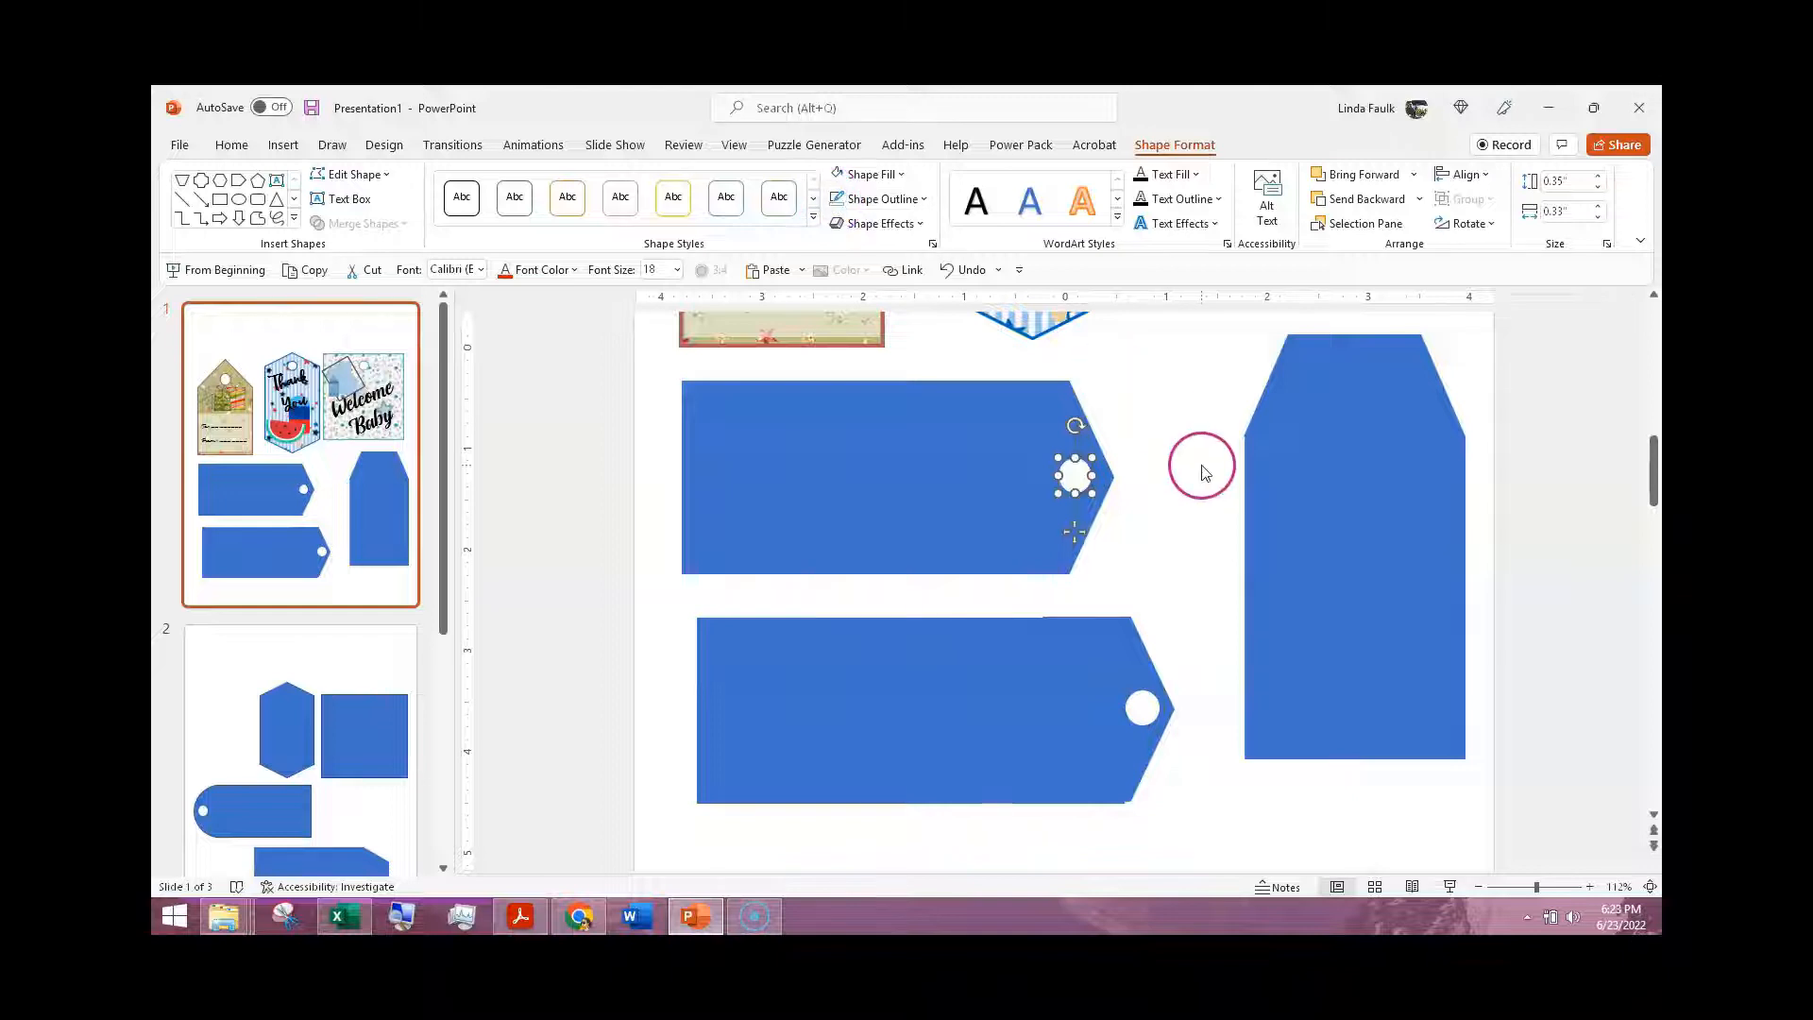
left_click(1171, 469)
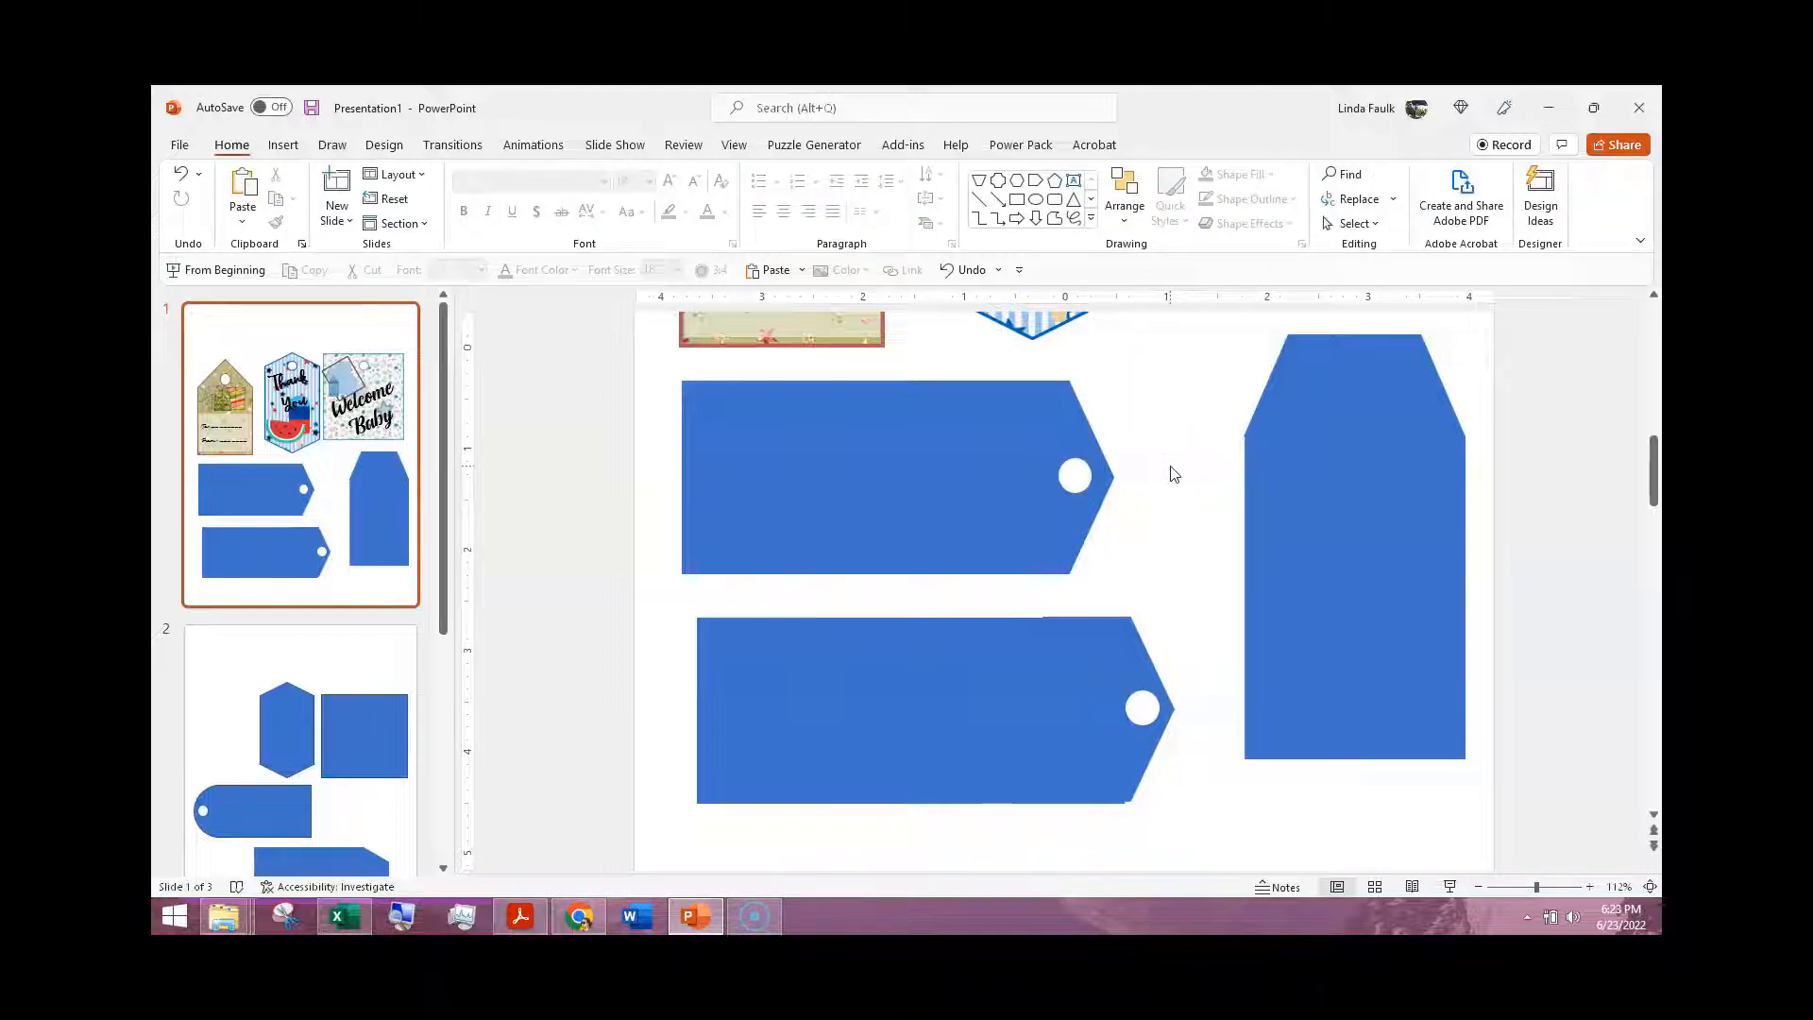
Step: Fill the upper horizontal tag with the picture 122.png from the Snowflakes folder and tile the picture as texture
left_click(867, 501)
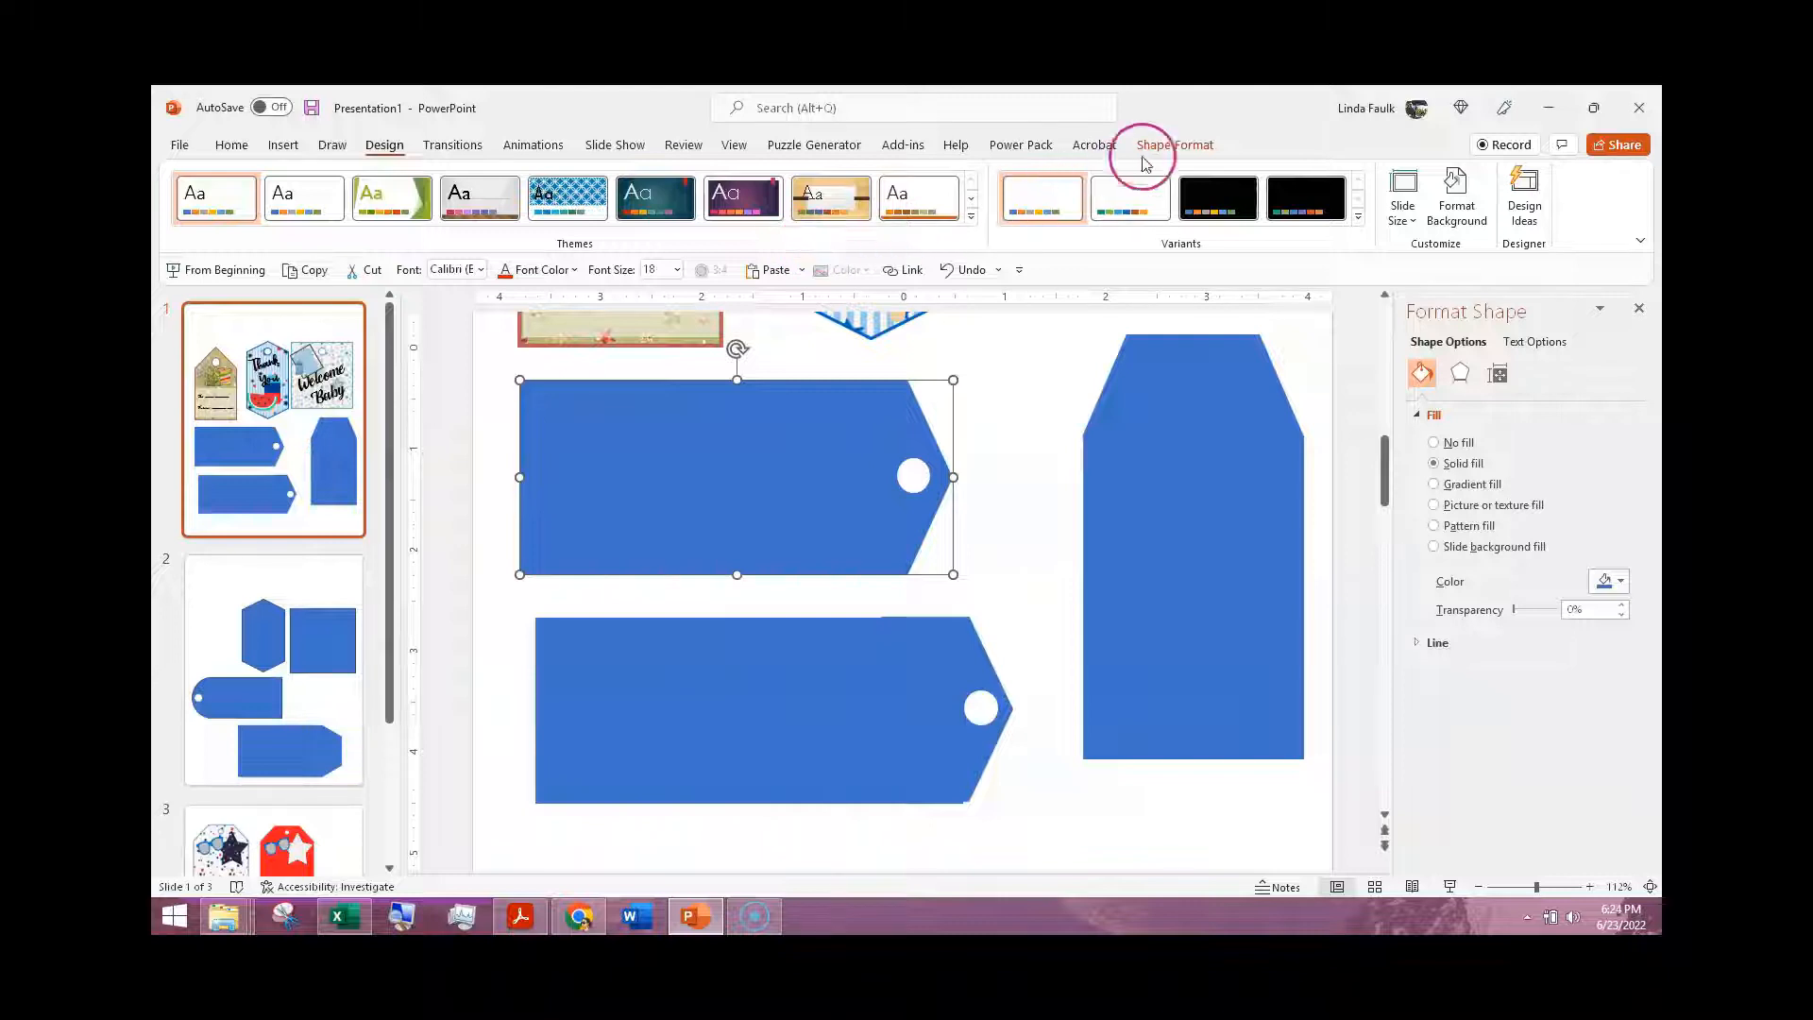
left_click(1178, 144)
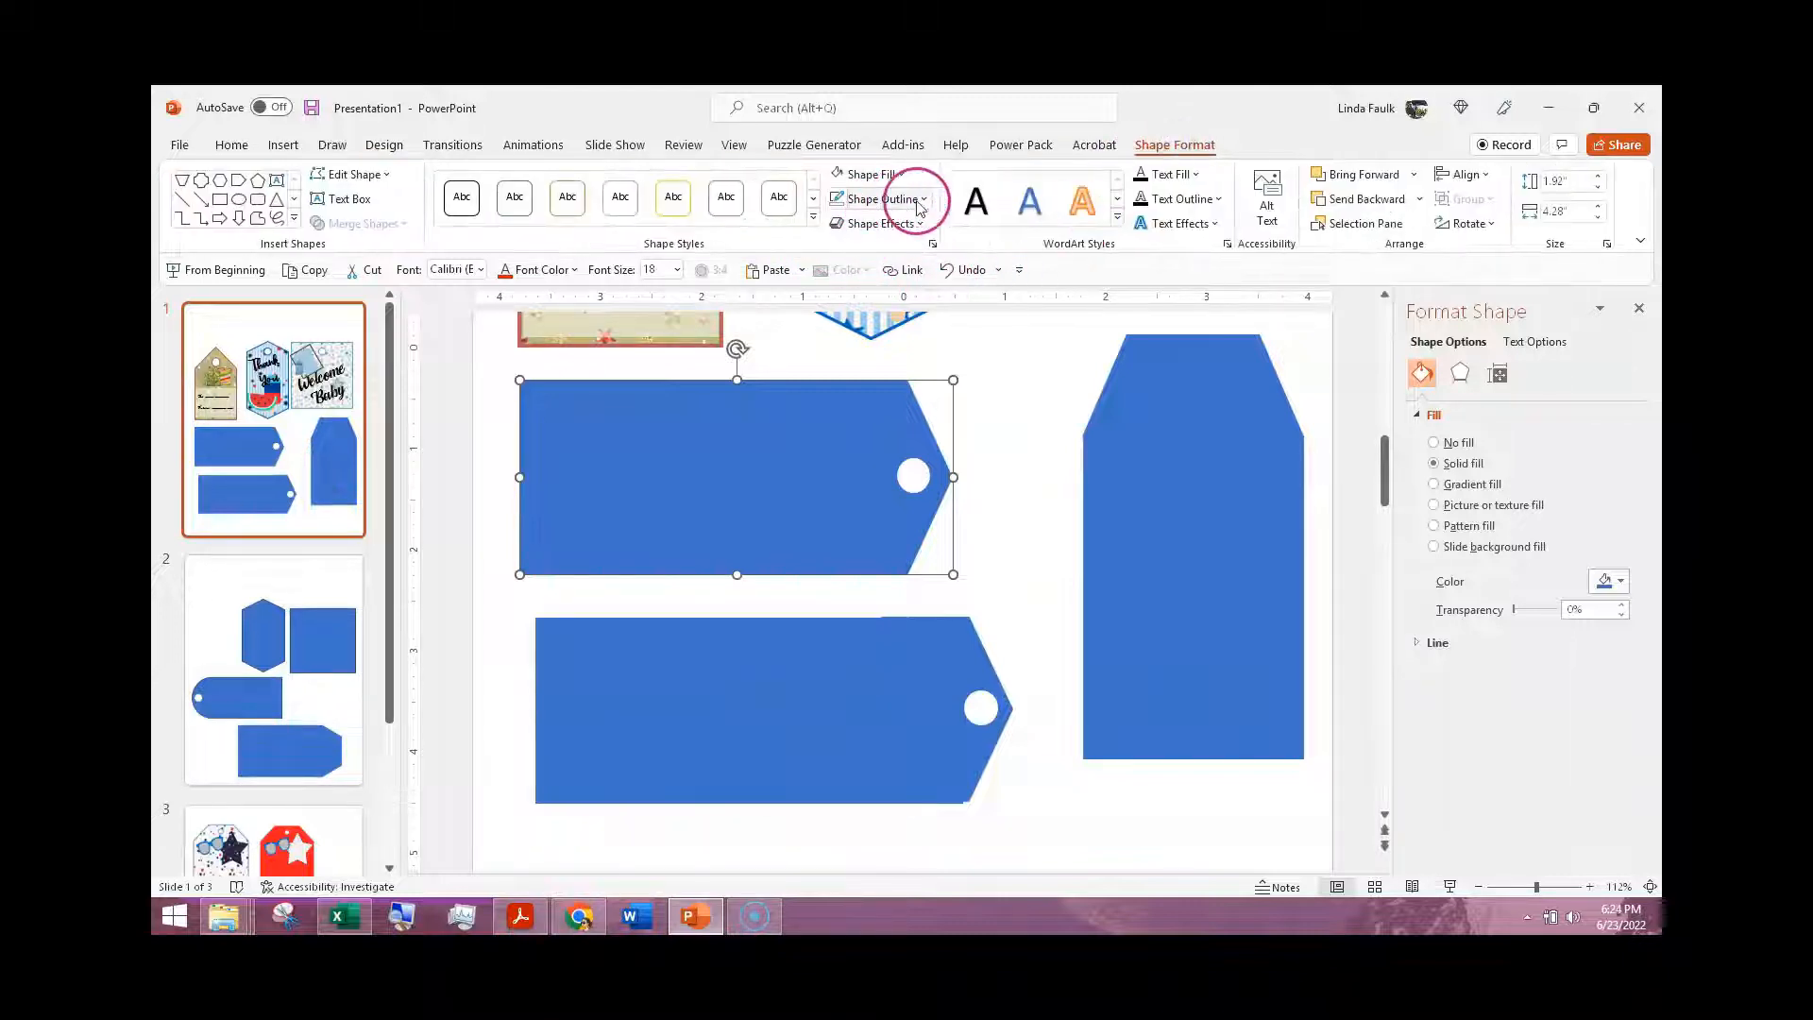
left_click(902, 174)
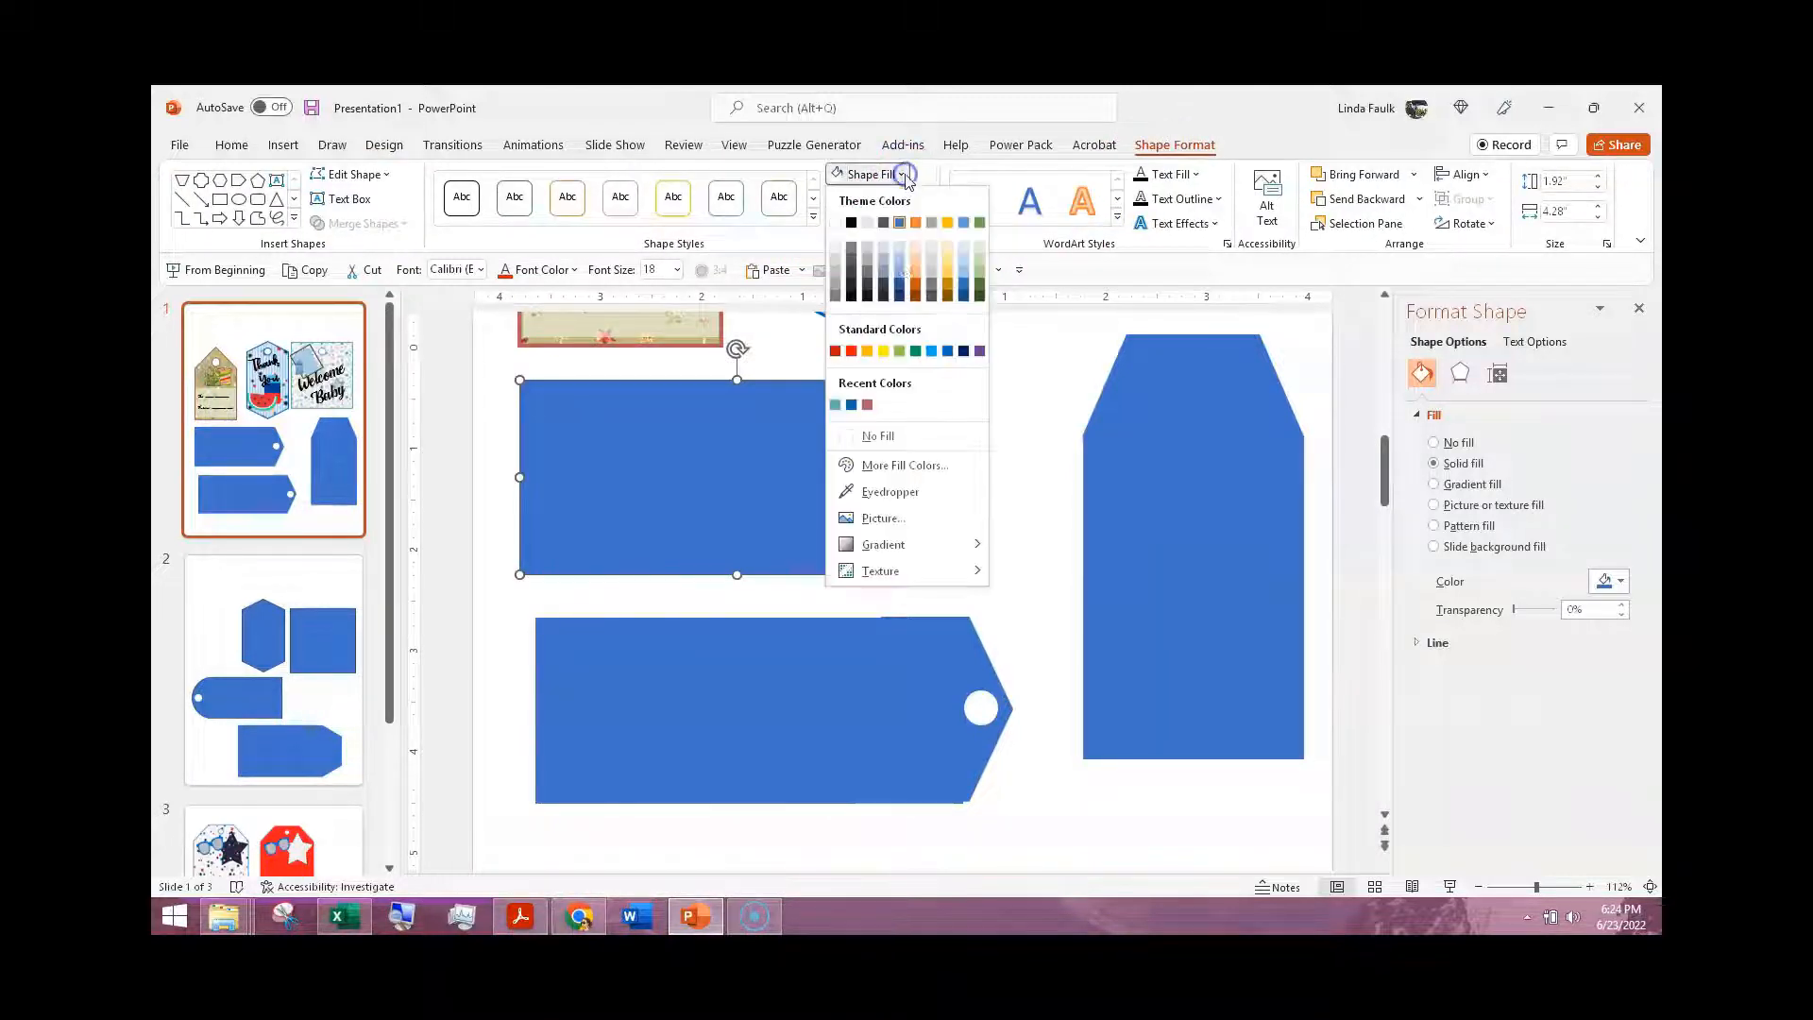
left_click(914, 518)
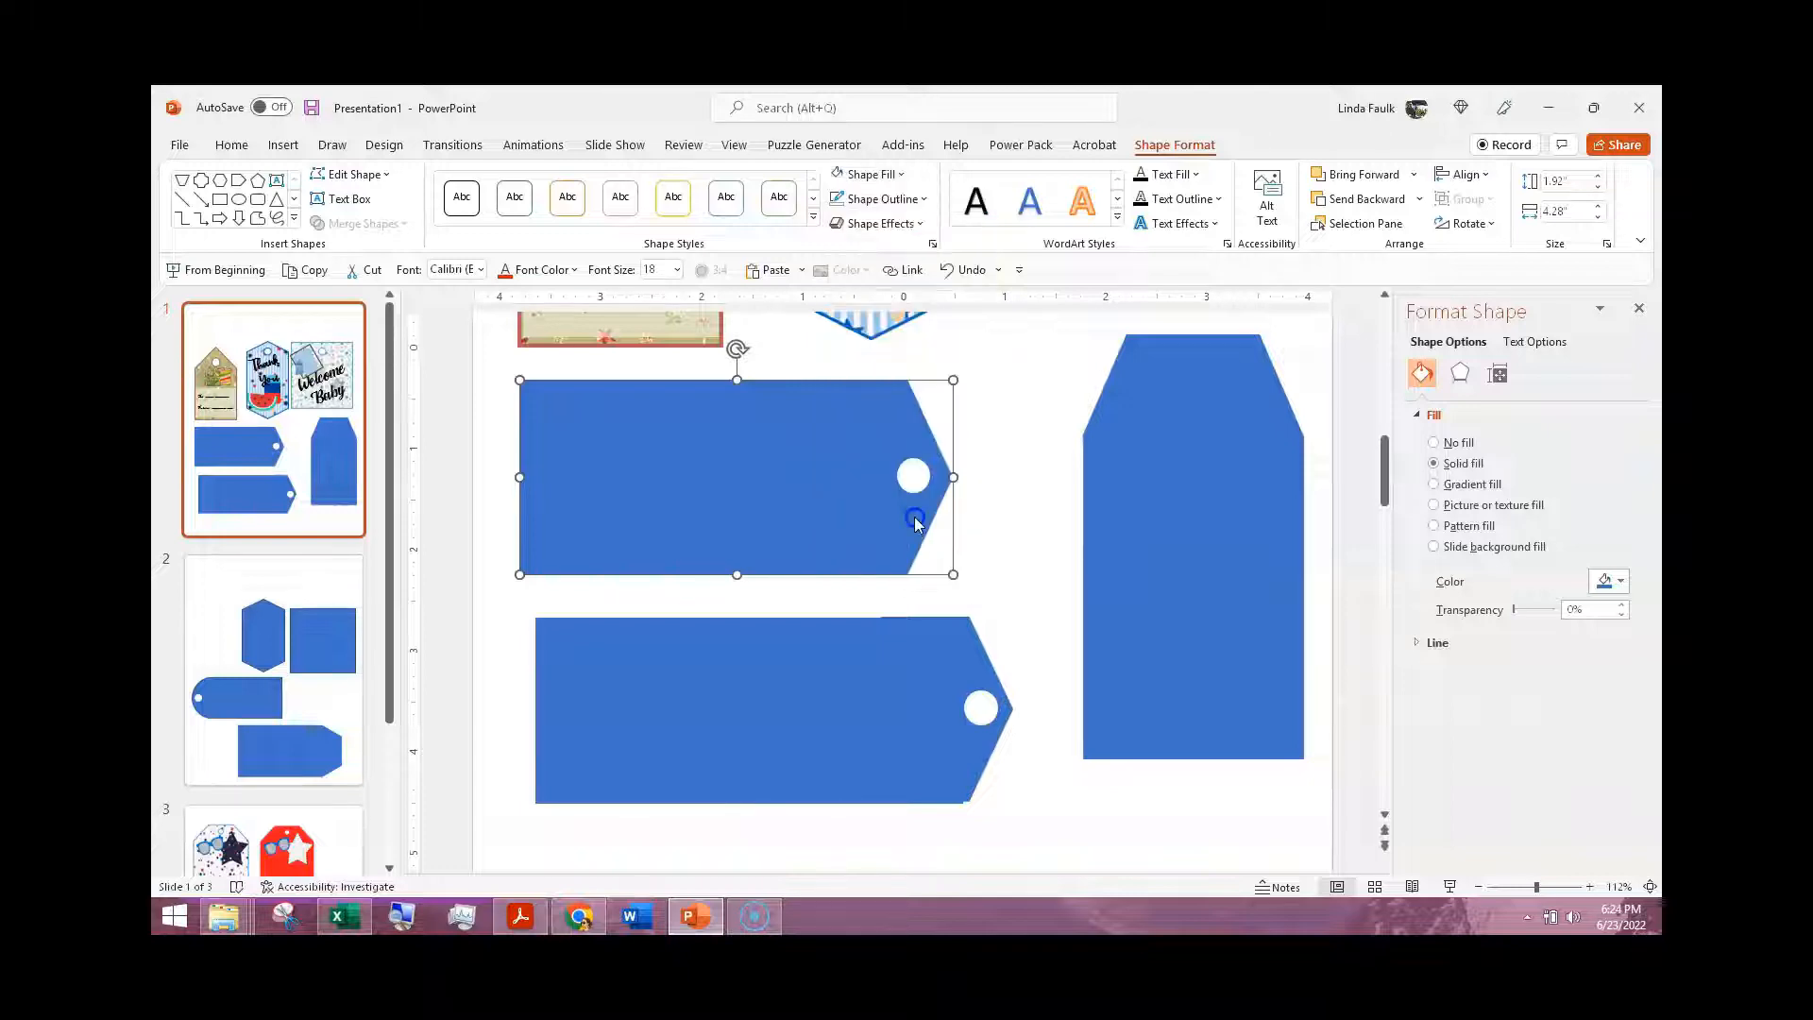
left_click(745, 444)
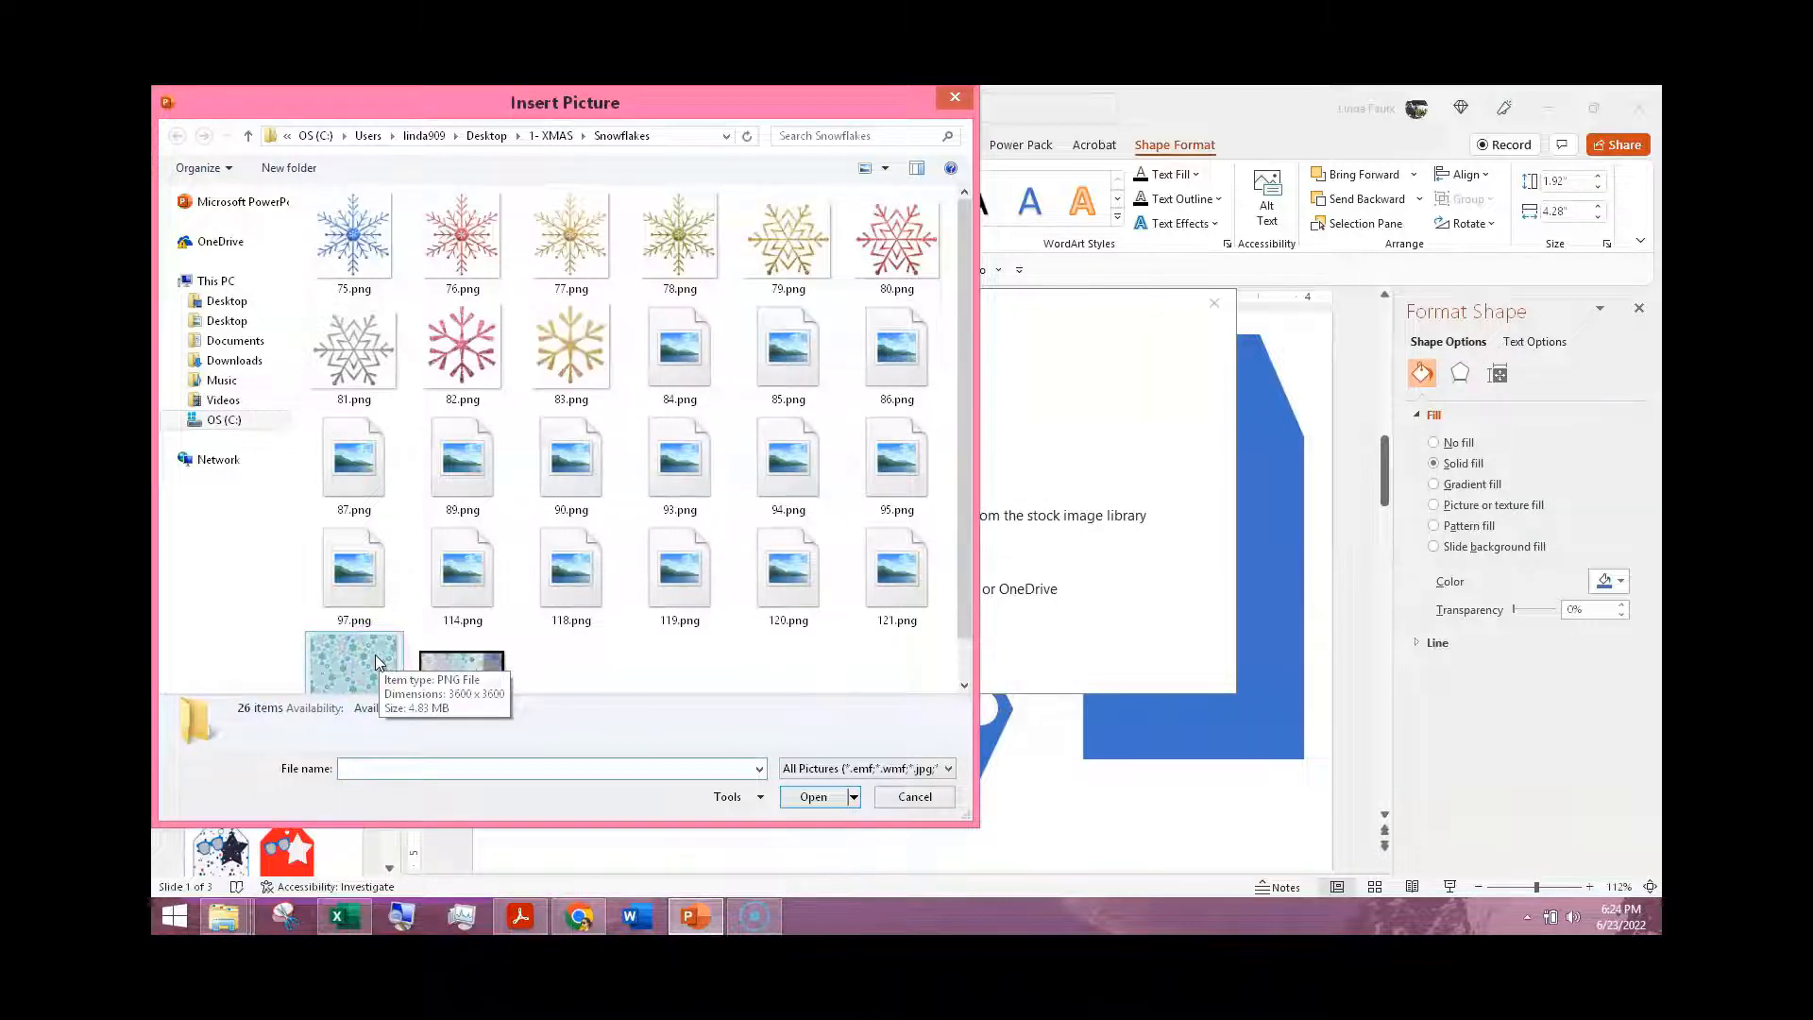
left_click(377, 661)
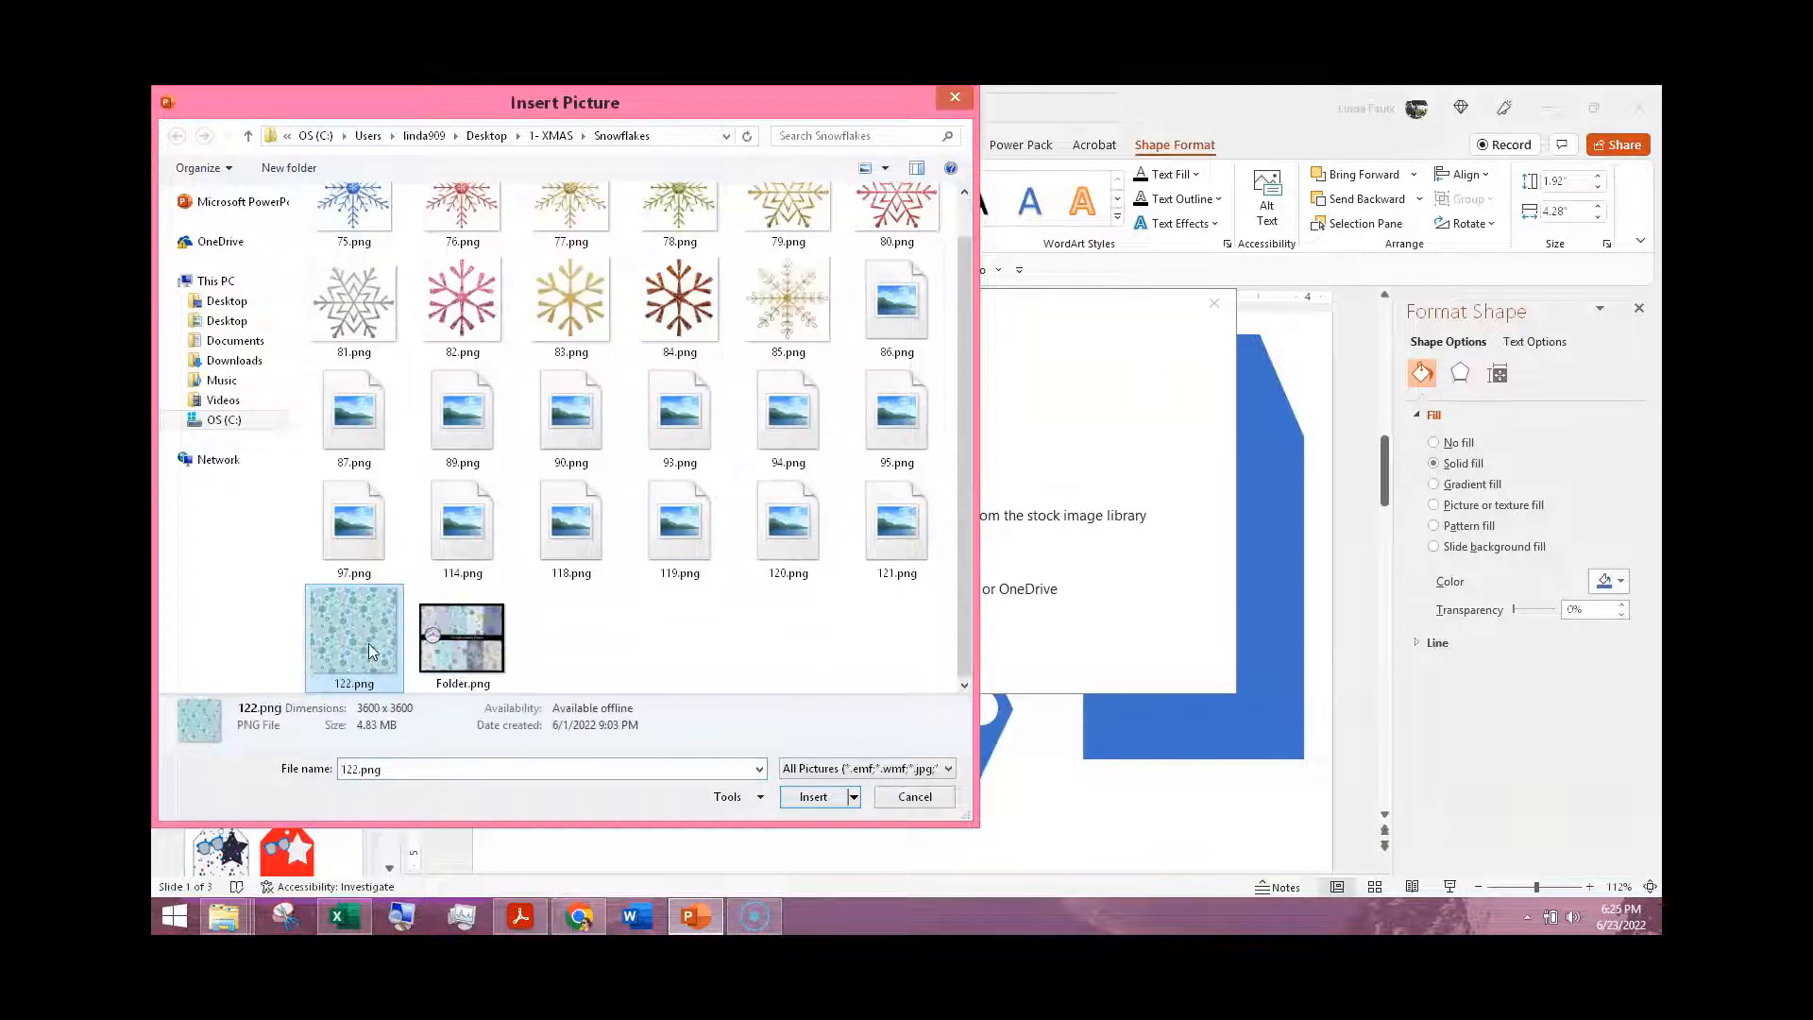
double_click(368, 643)
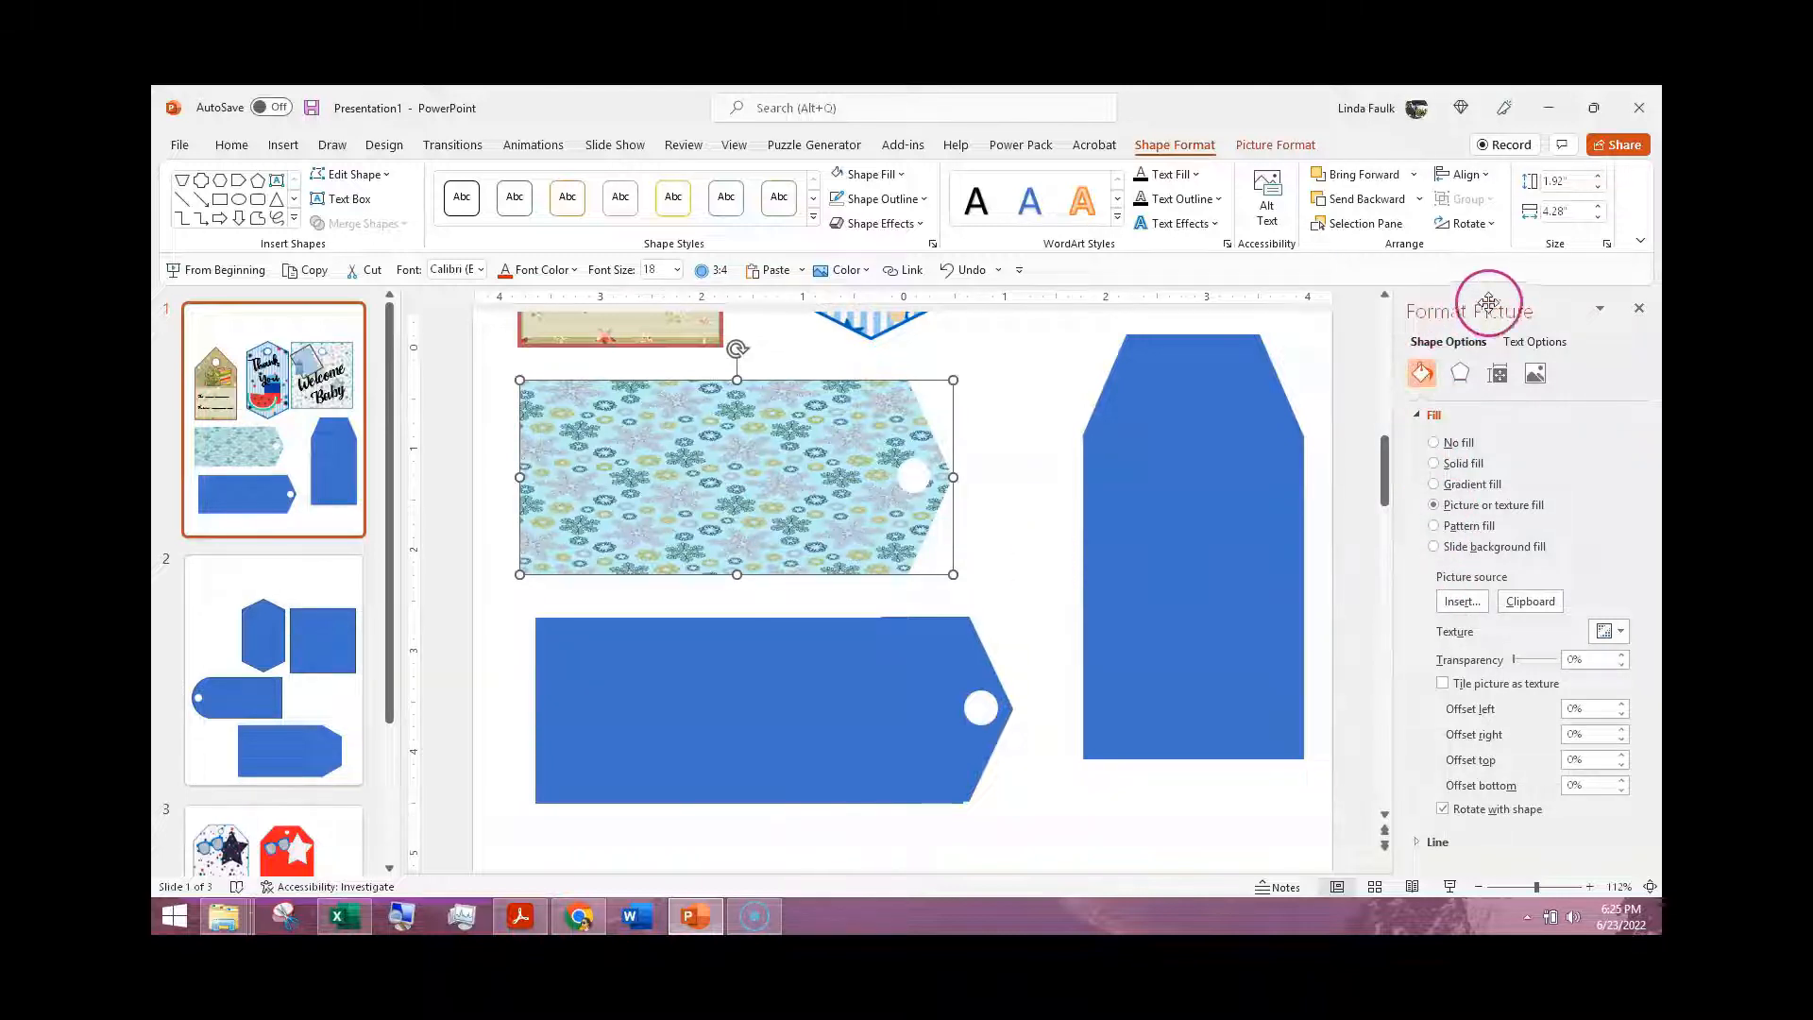
left_click(1441, 683)
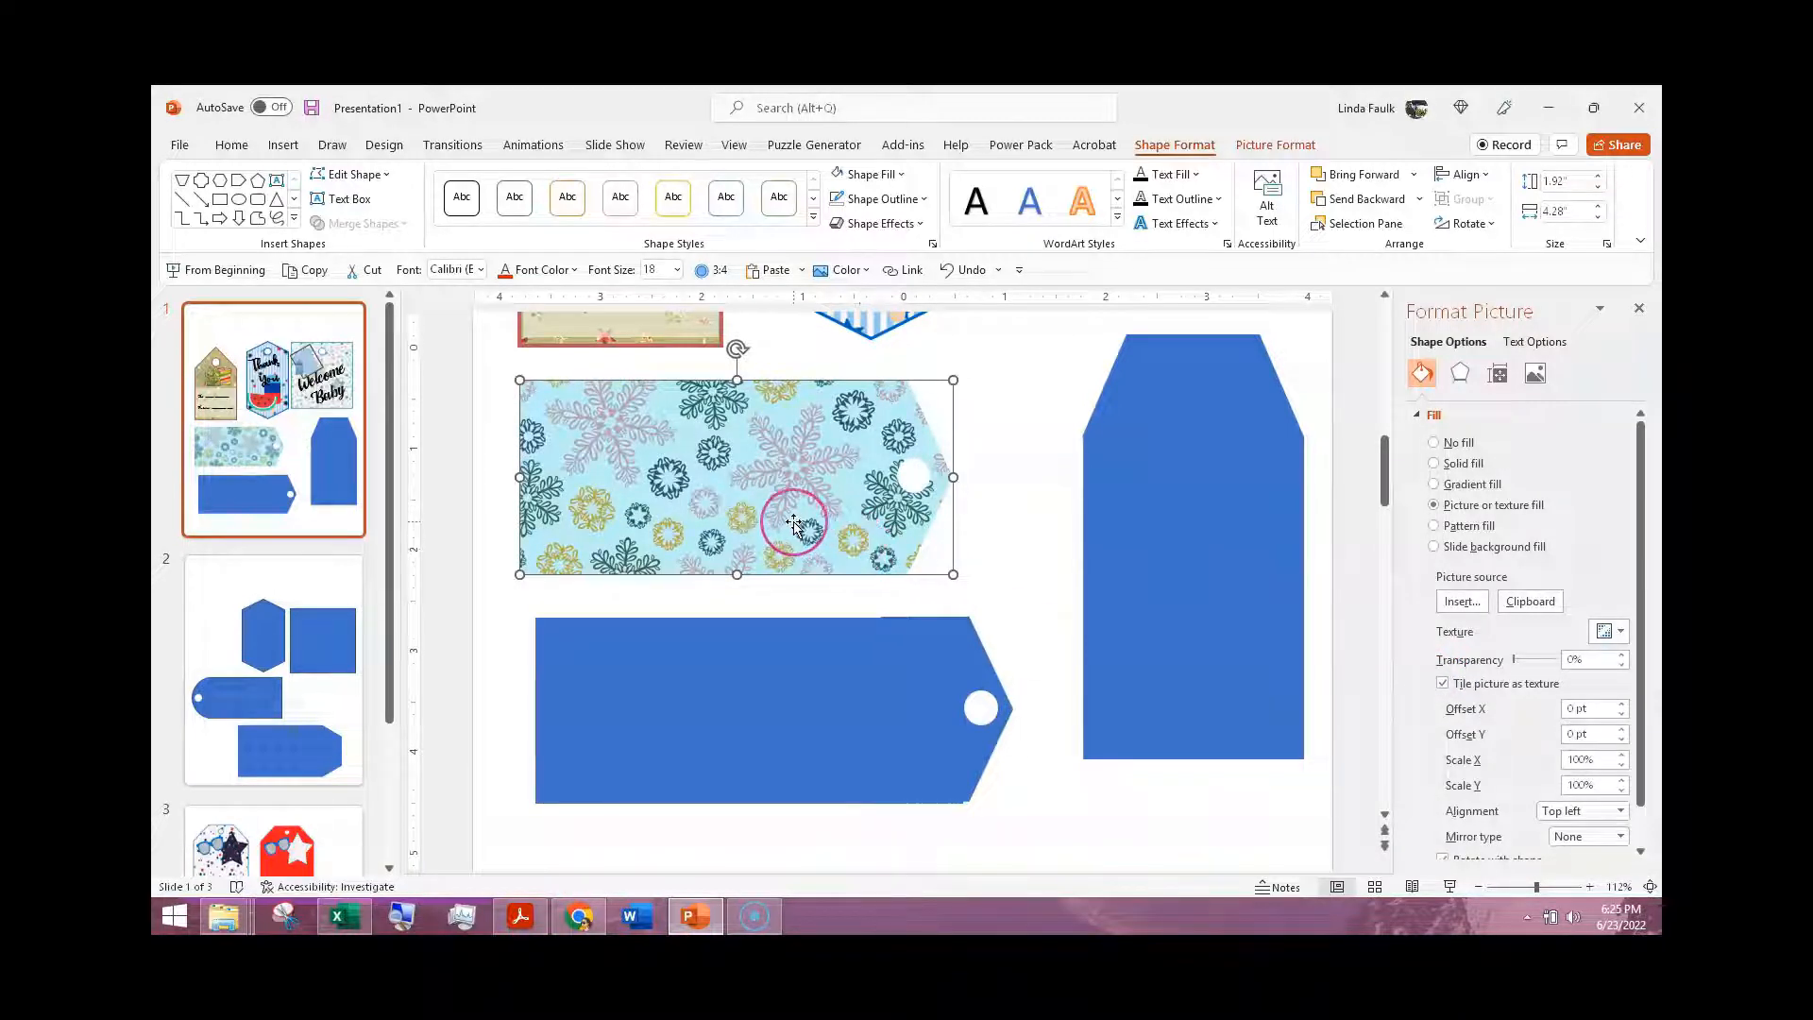
Step: Move the To/From label from the olive Christmas tag onto the flat end of the snowflake-patterned tag
scroll(680, 521, "up", 2)
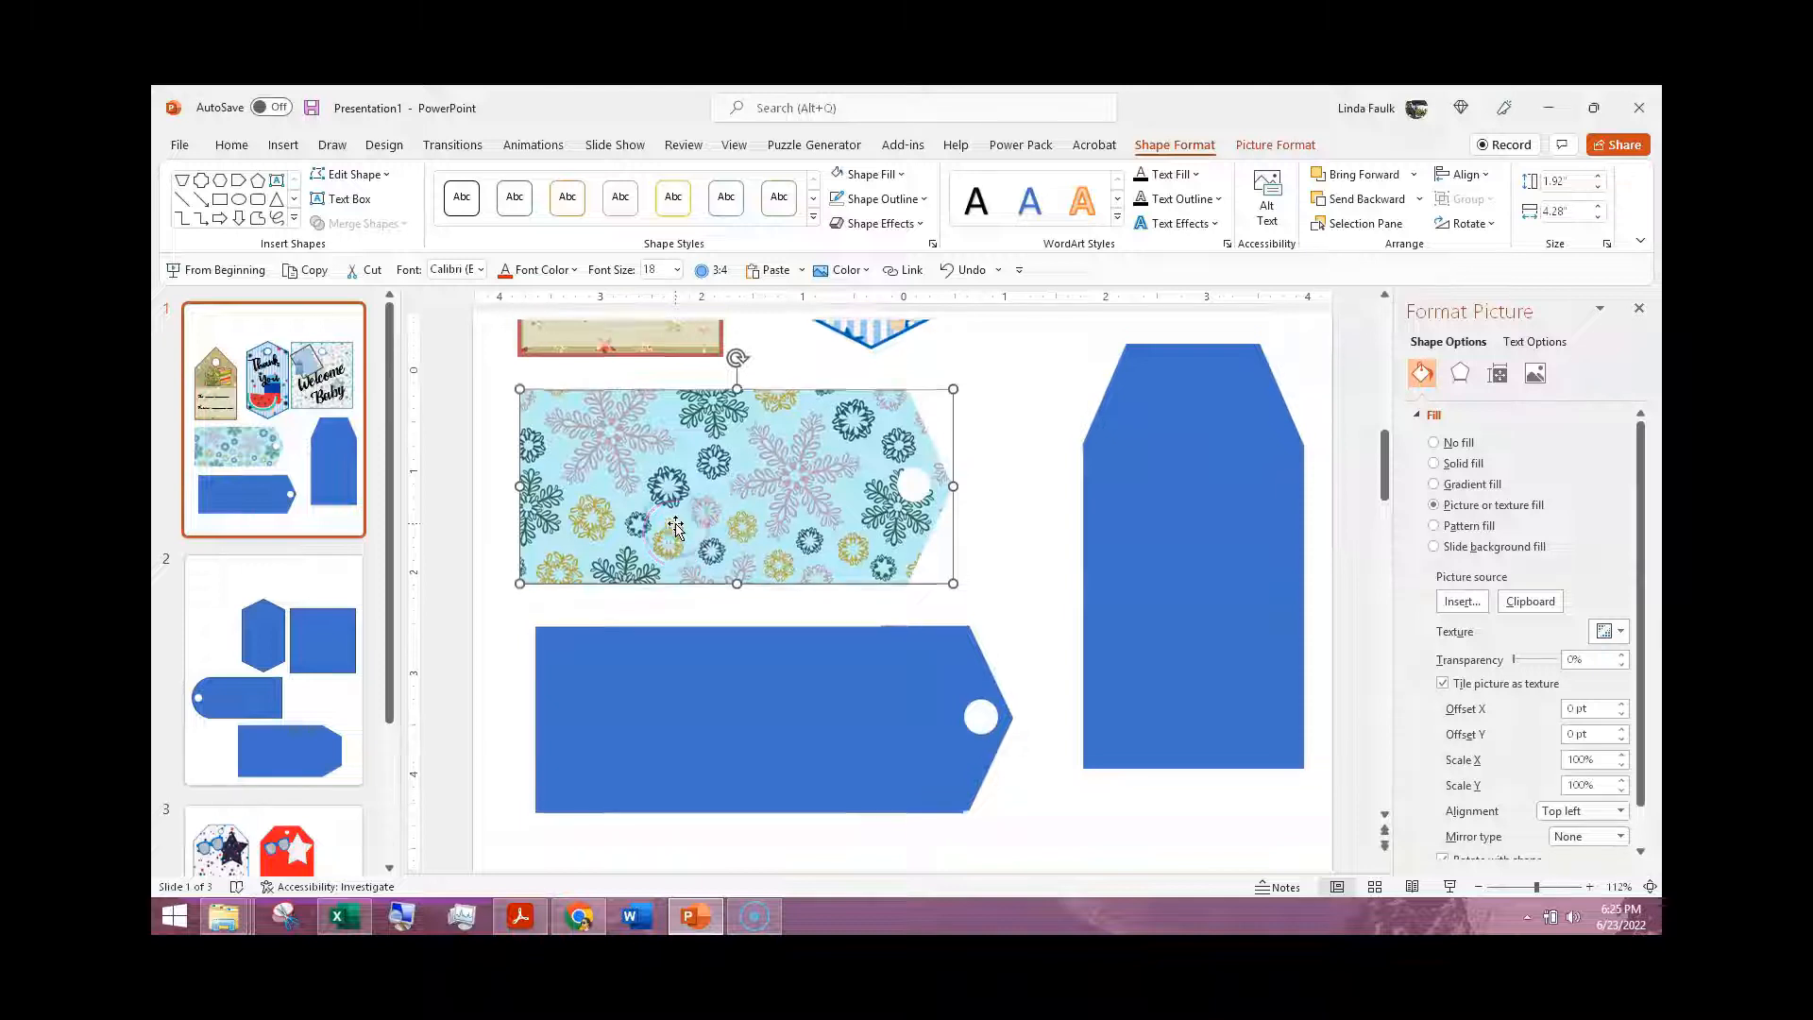
scroll(661, 515, "up", 5)
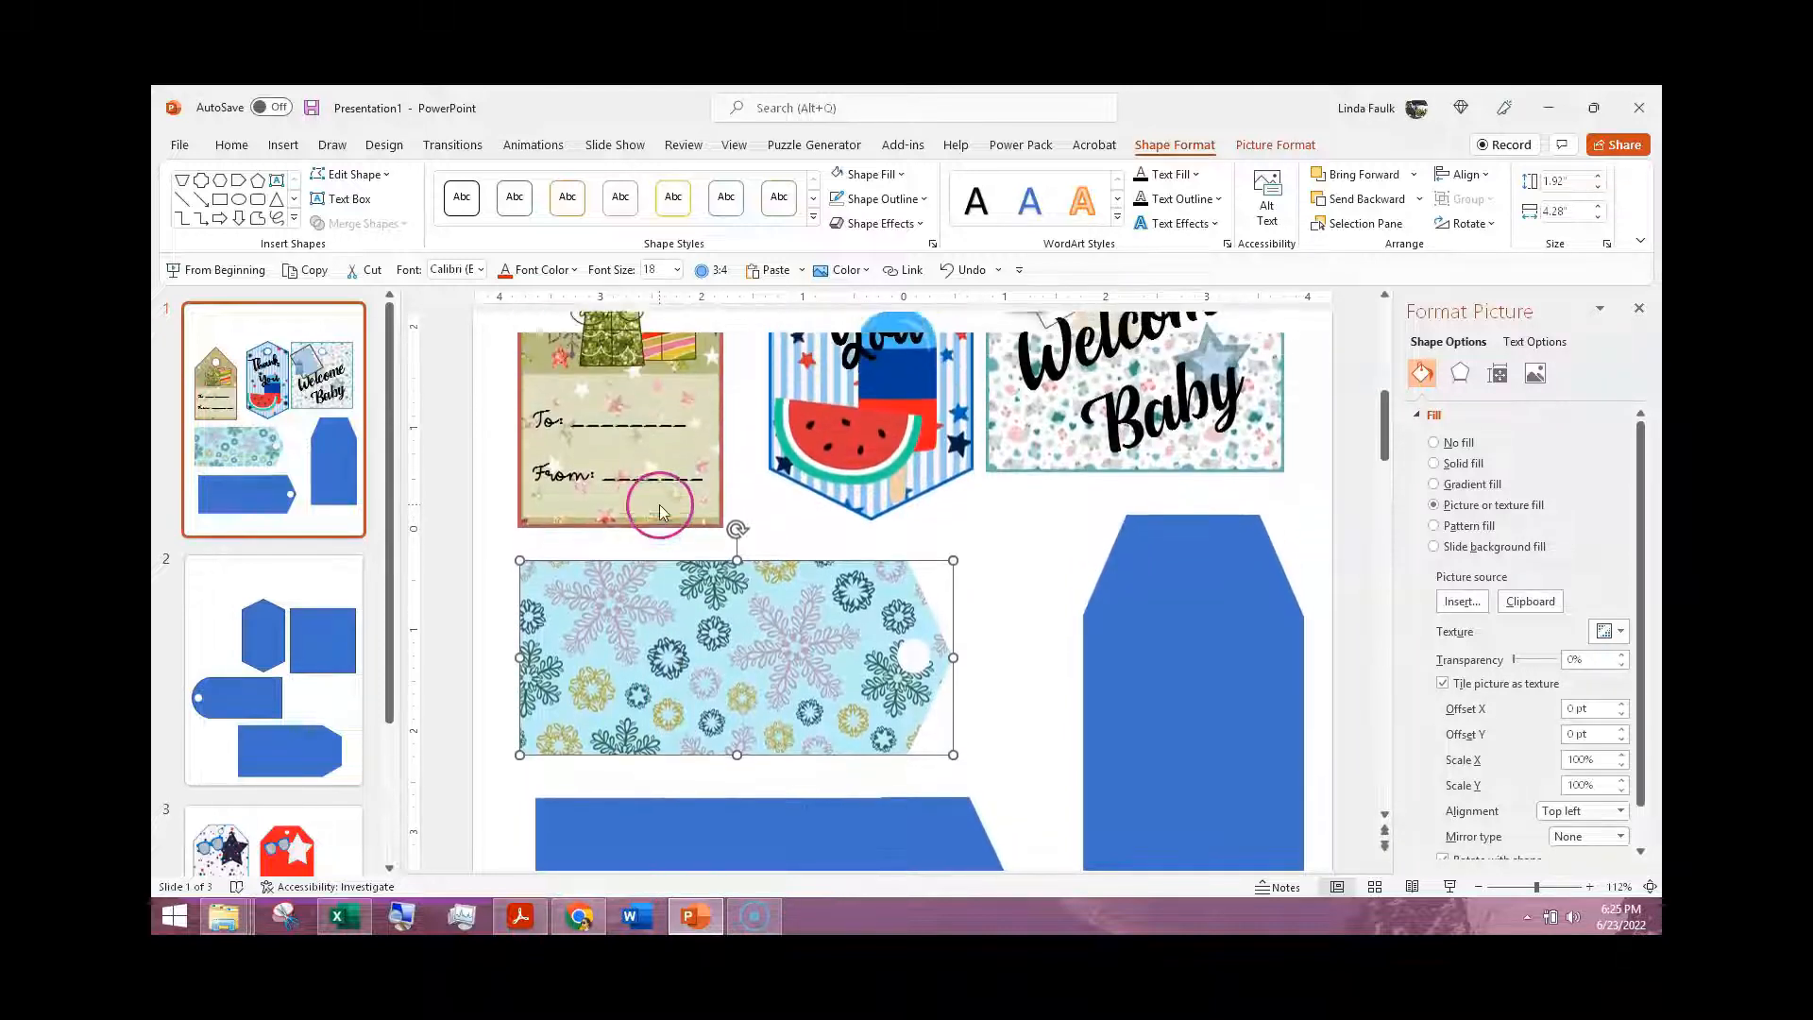
left_click(681, 404)
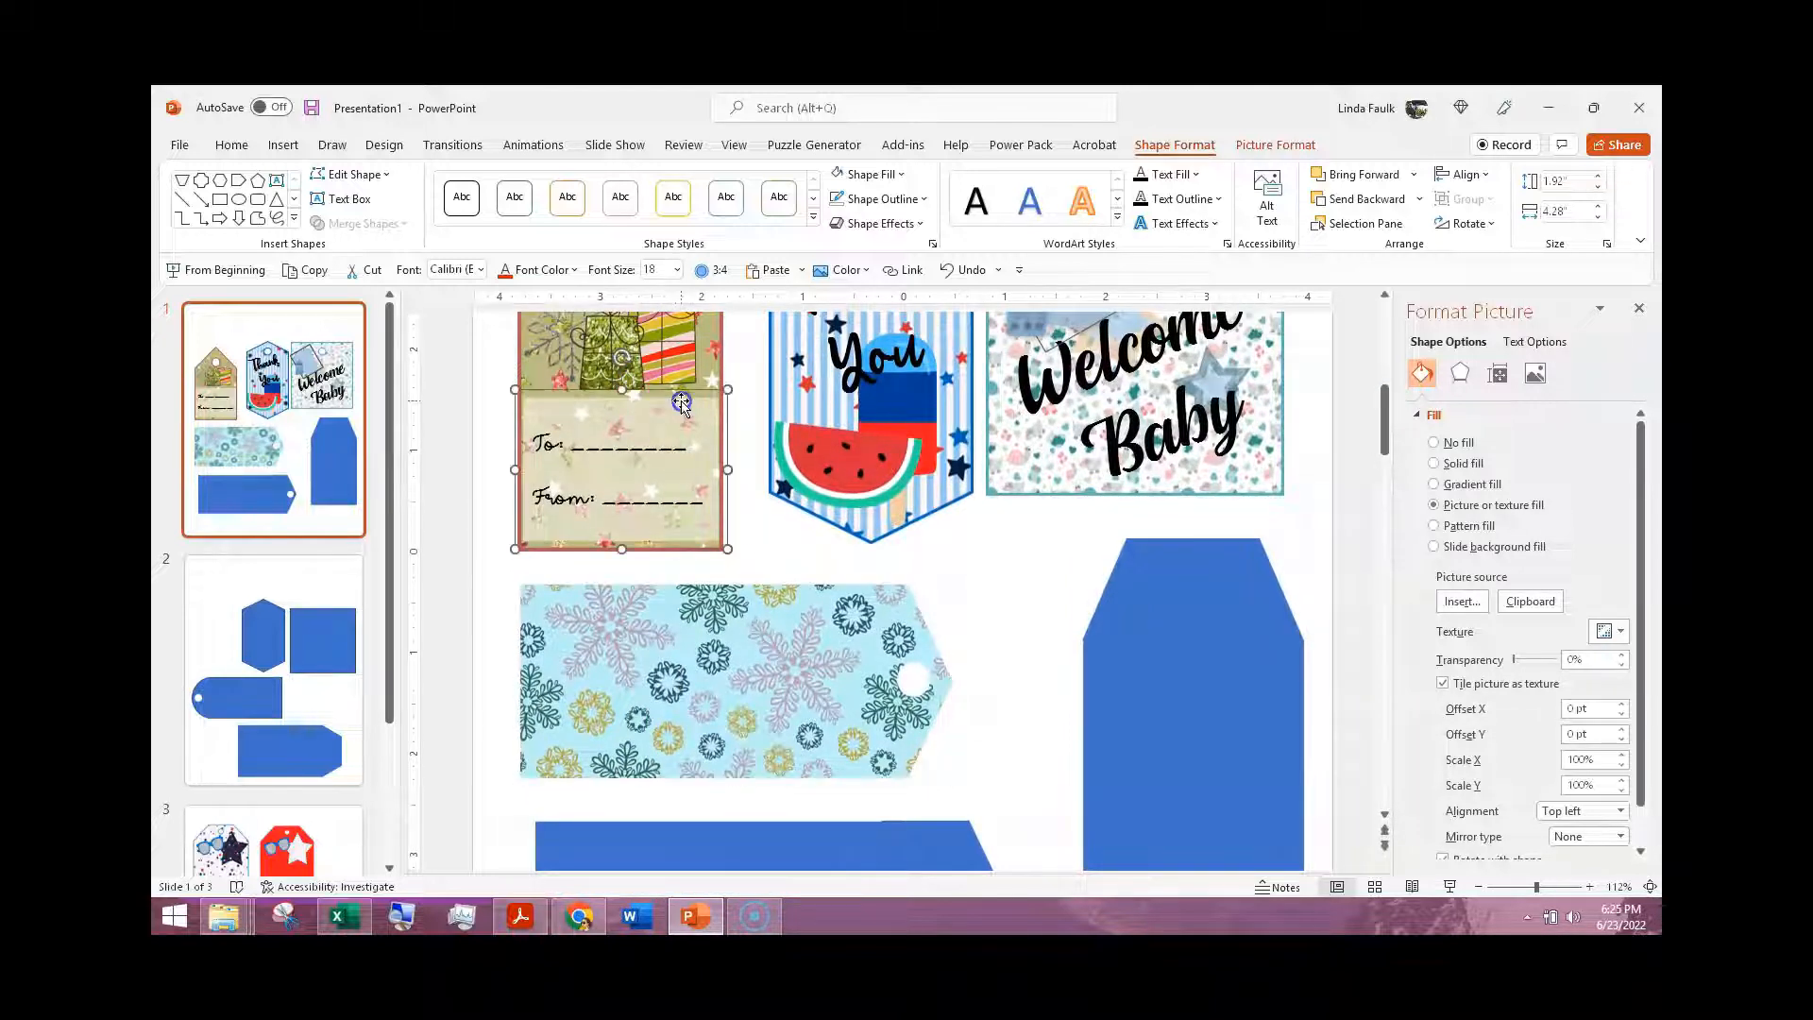
left_click_drag(681, 405, 691, 614)
left_click(478, 571)
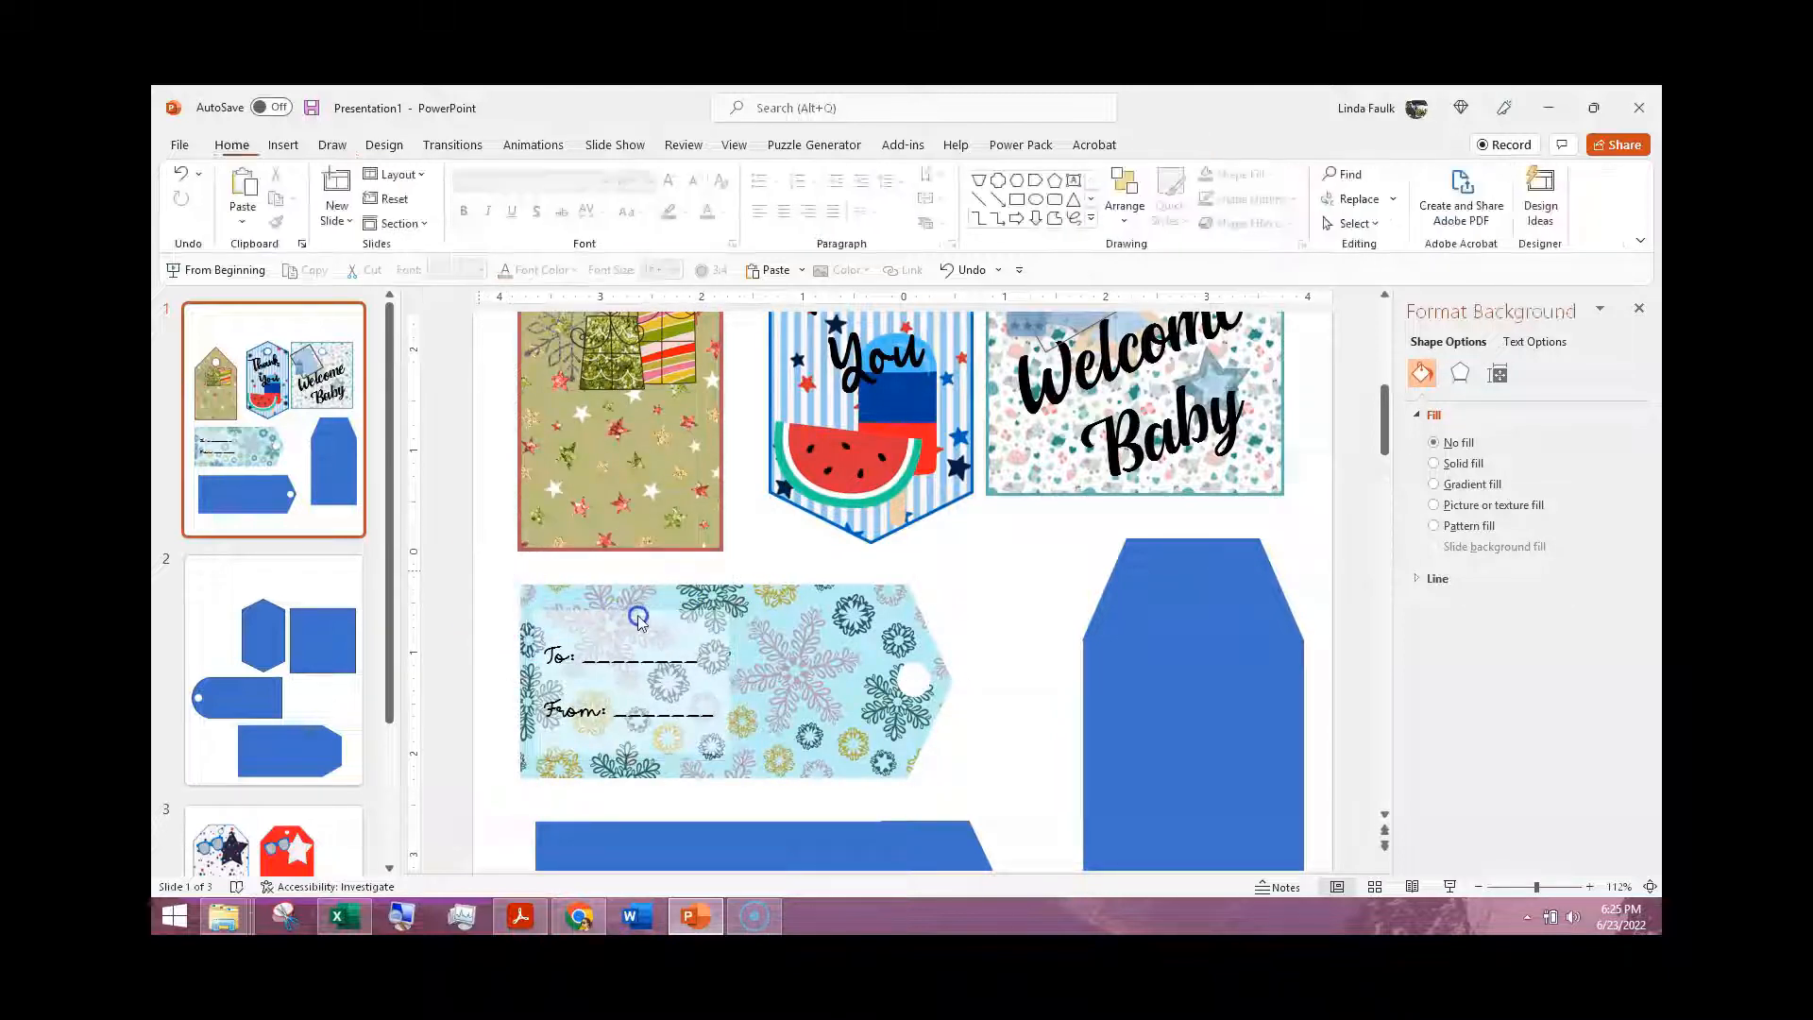
Step: Copy the To/From label from the snowflake tag and place the copy on the lower part of the olive Christmas tag
left_click(640, 621)
right_click(652, 624)
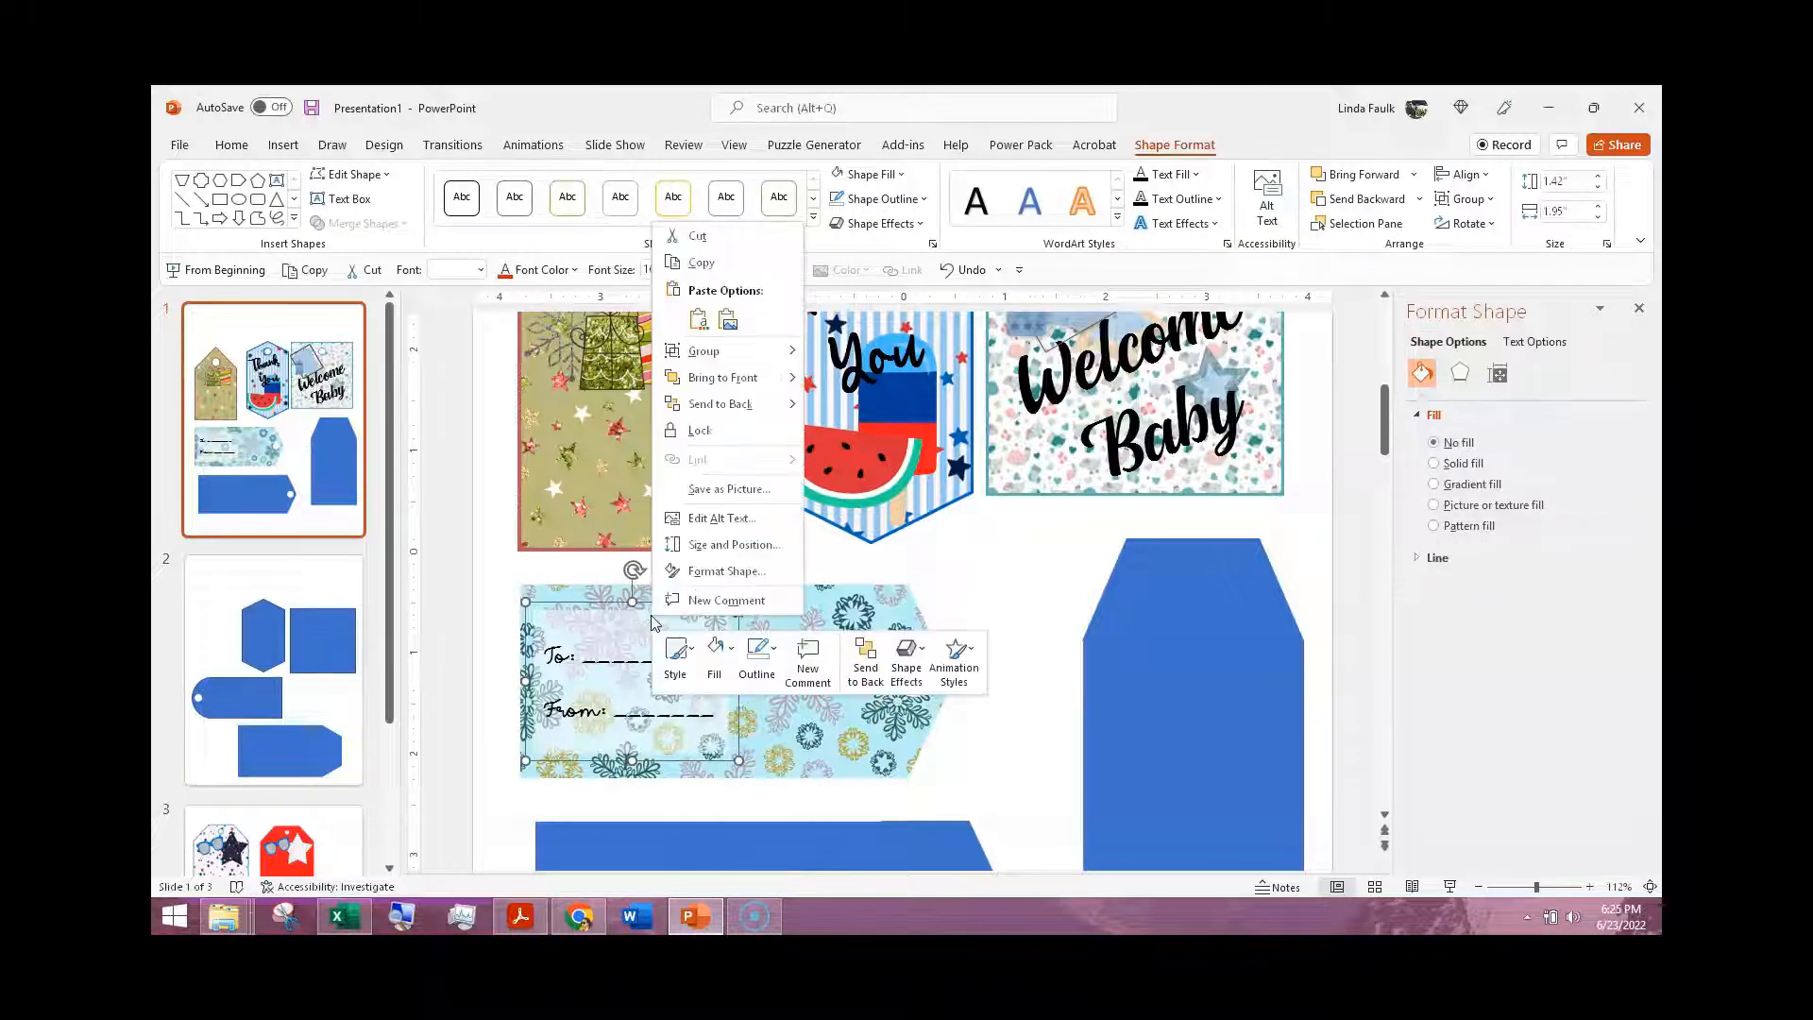
left_click(710, 274)
left_click(623, 468)
right_click(625, 469)
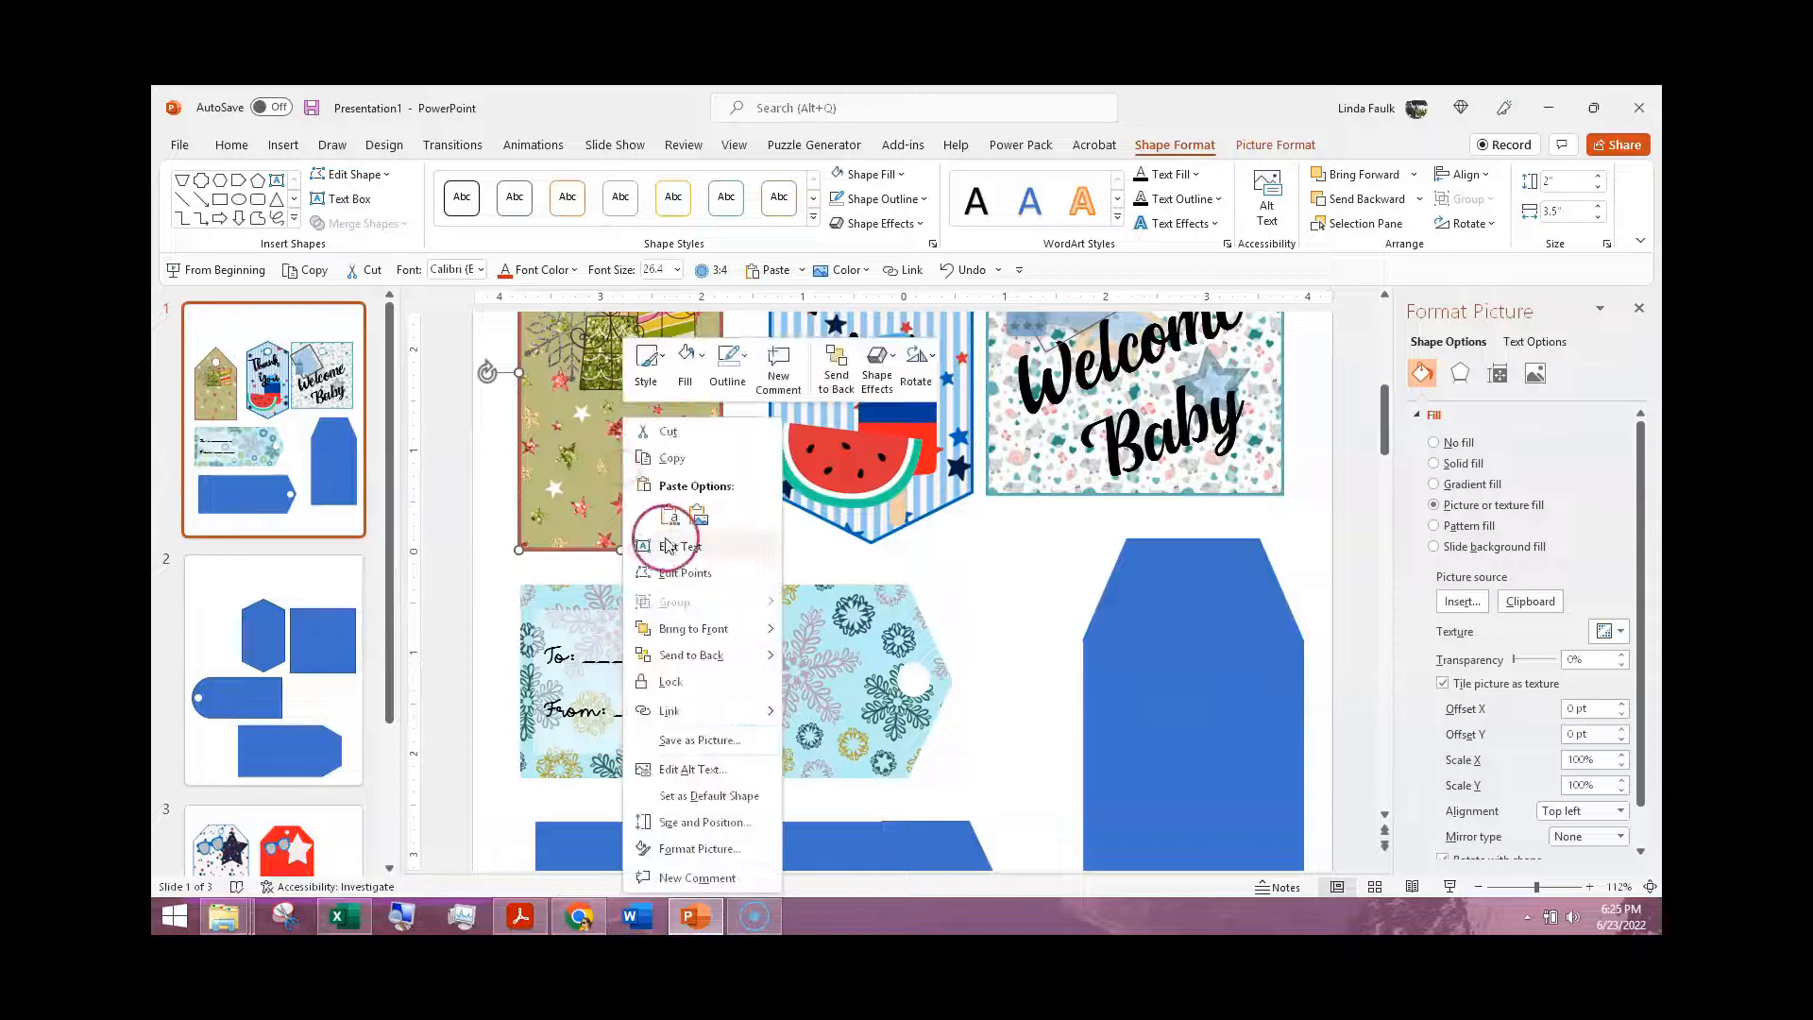
left_click(673, 516)
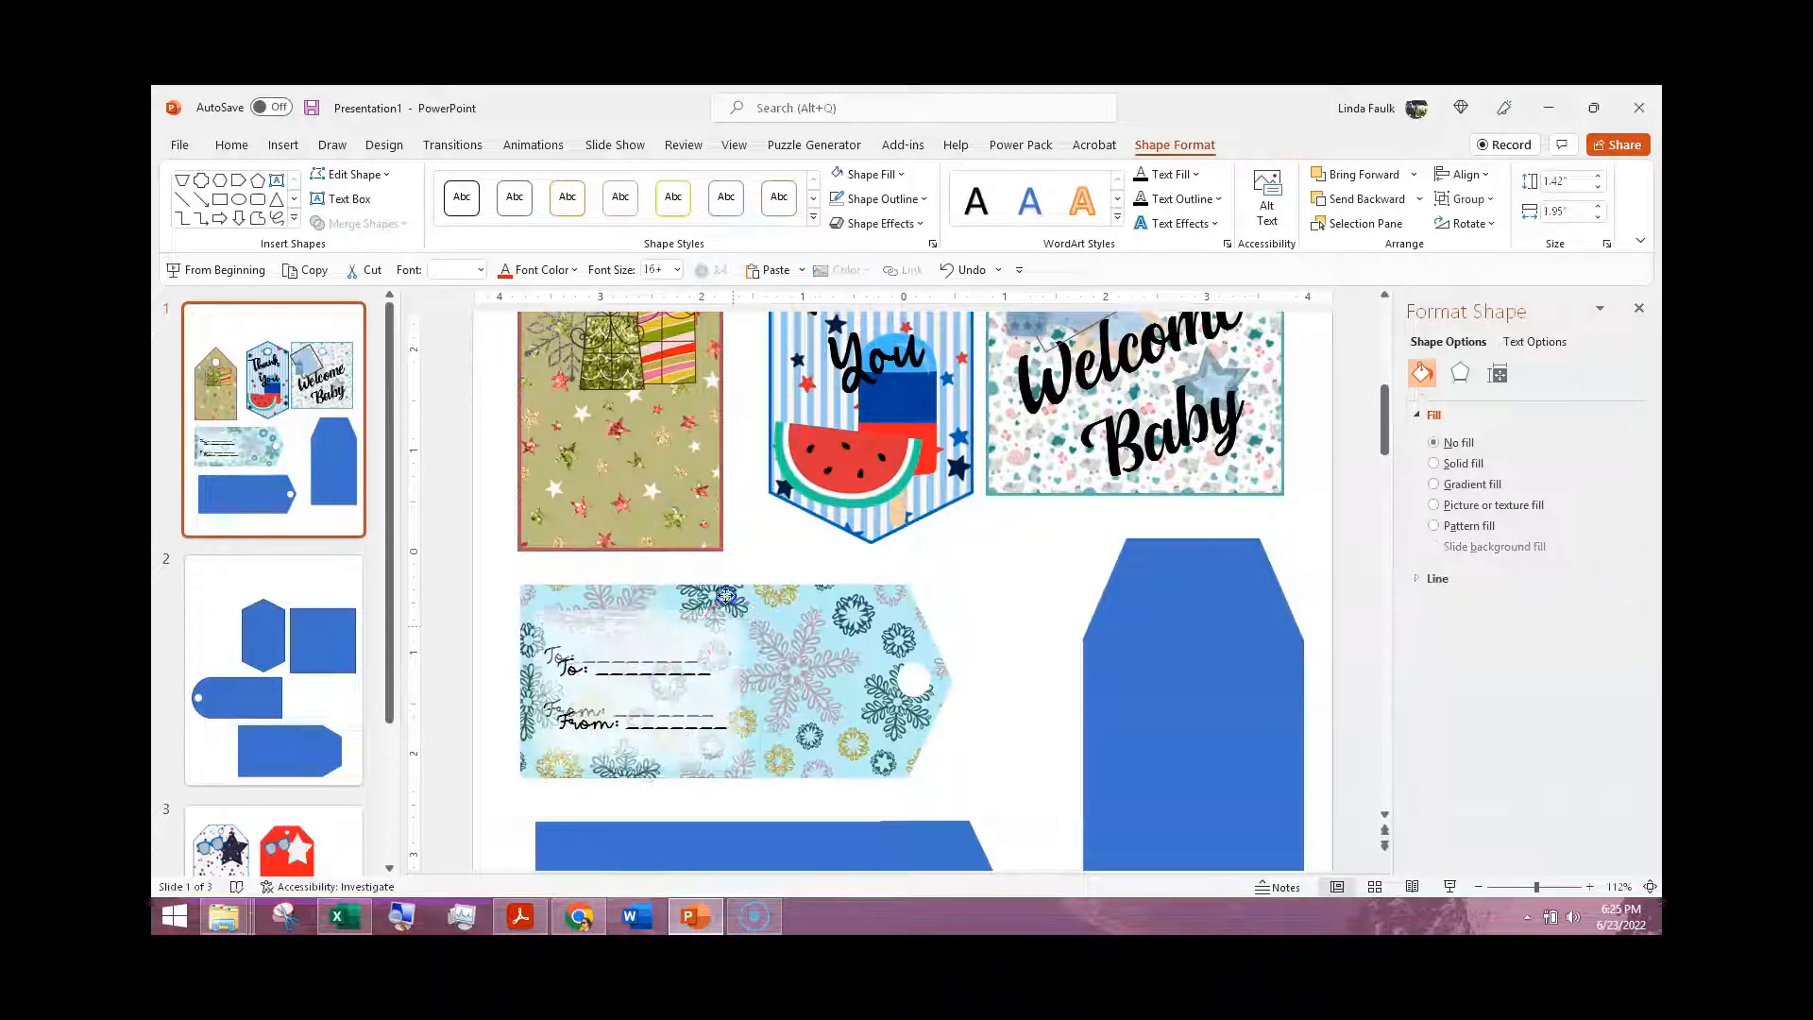
left_click_drag(725, 595, 707, 402)
Step: Restore the presentation window to a smaller size and move it beside the 1- XMAS folder window
scroll(779, 650, "down", 1)
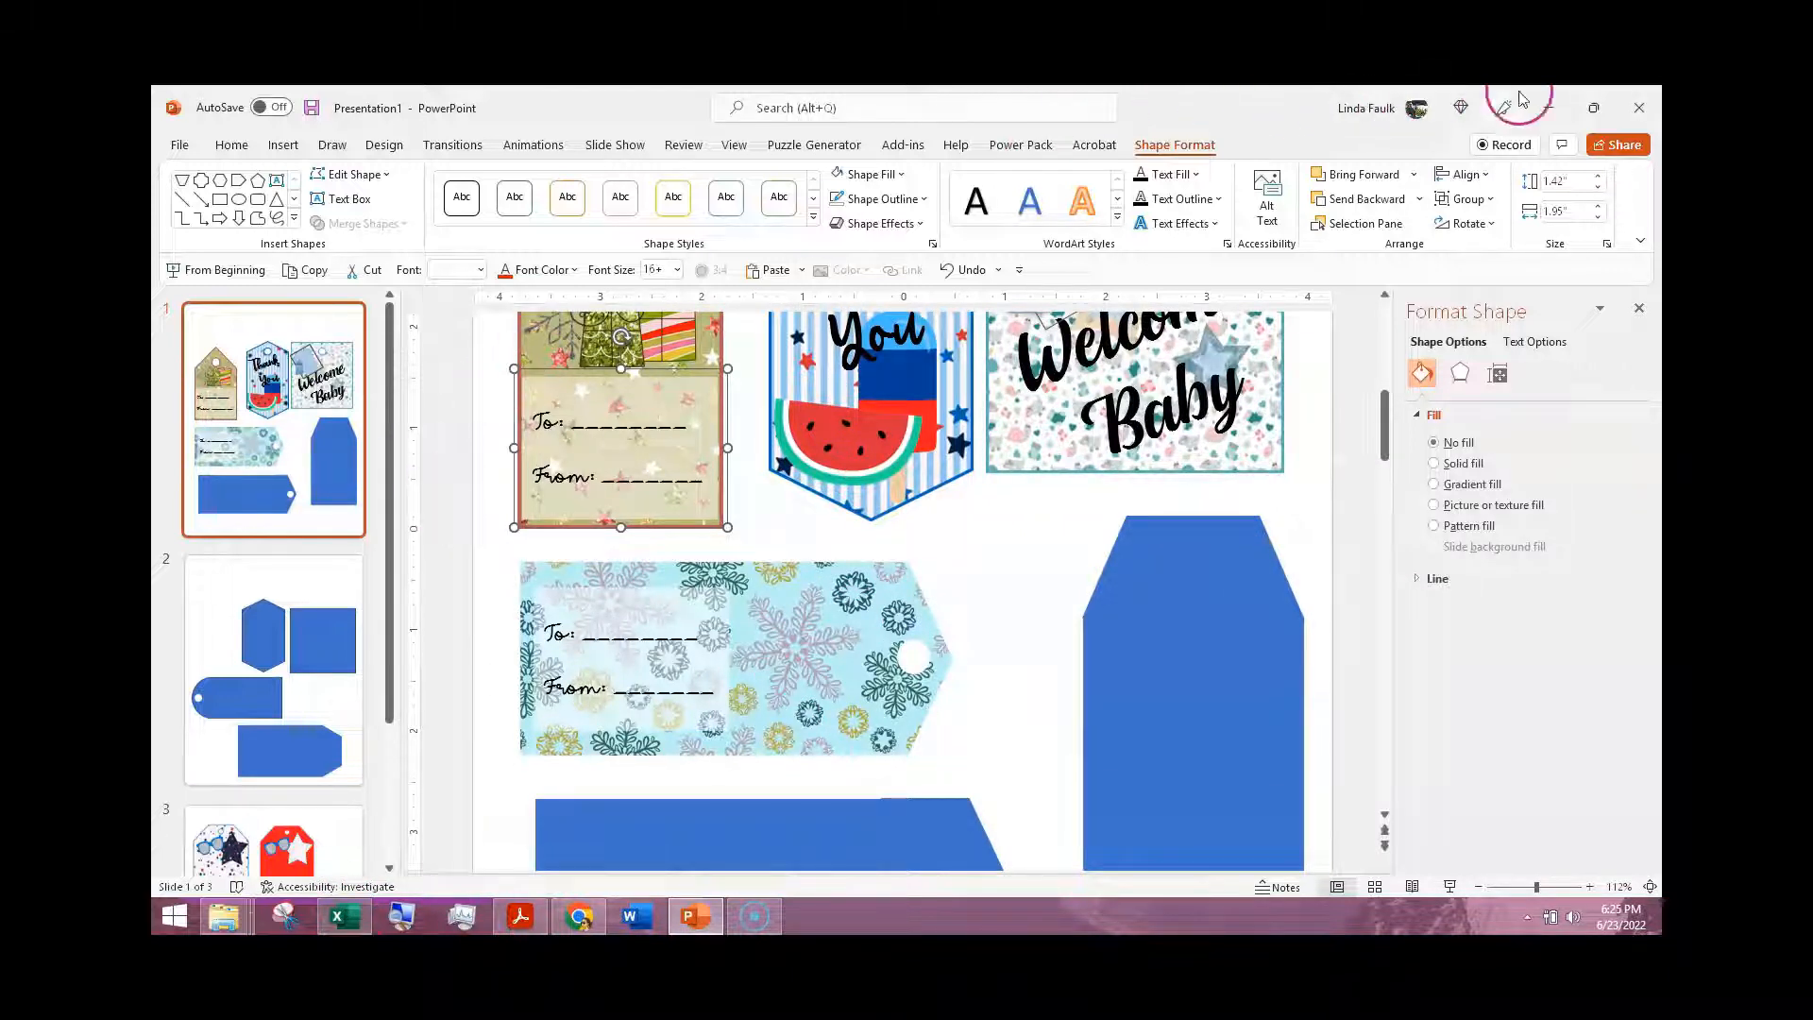
left_click(1594, 105)
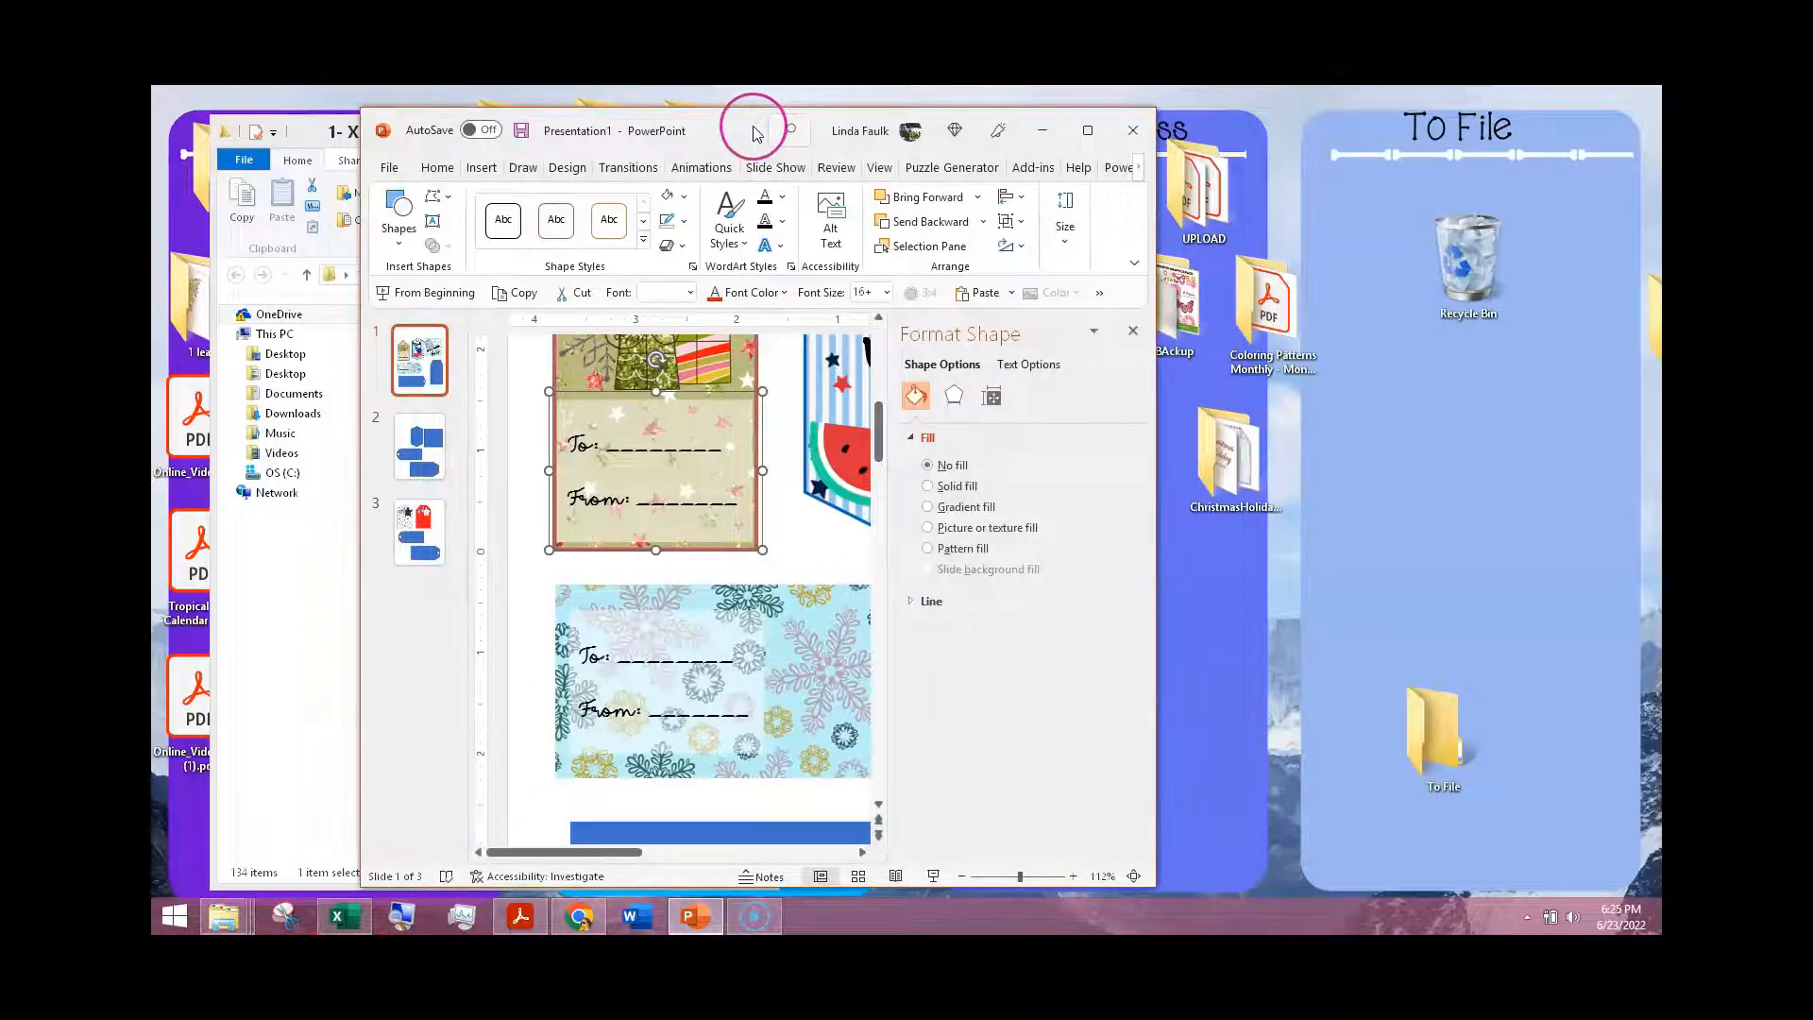
left_click_drag(753, 132, 1056, 123)
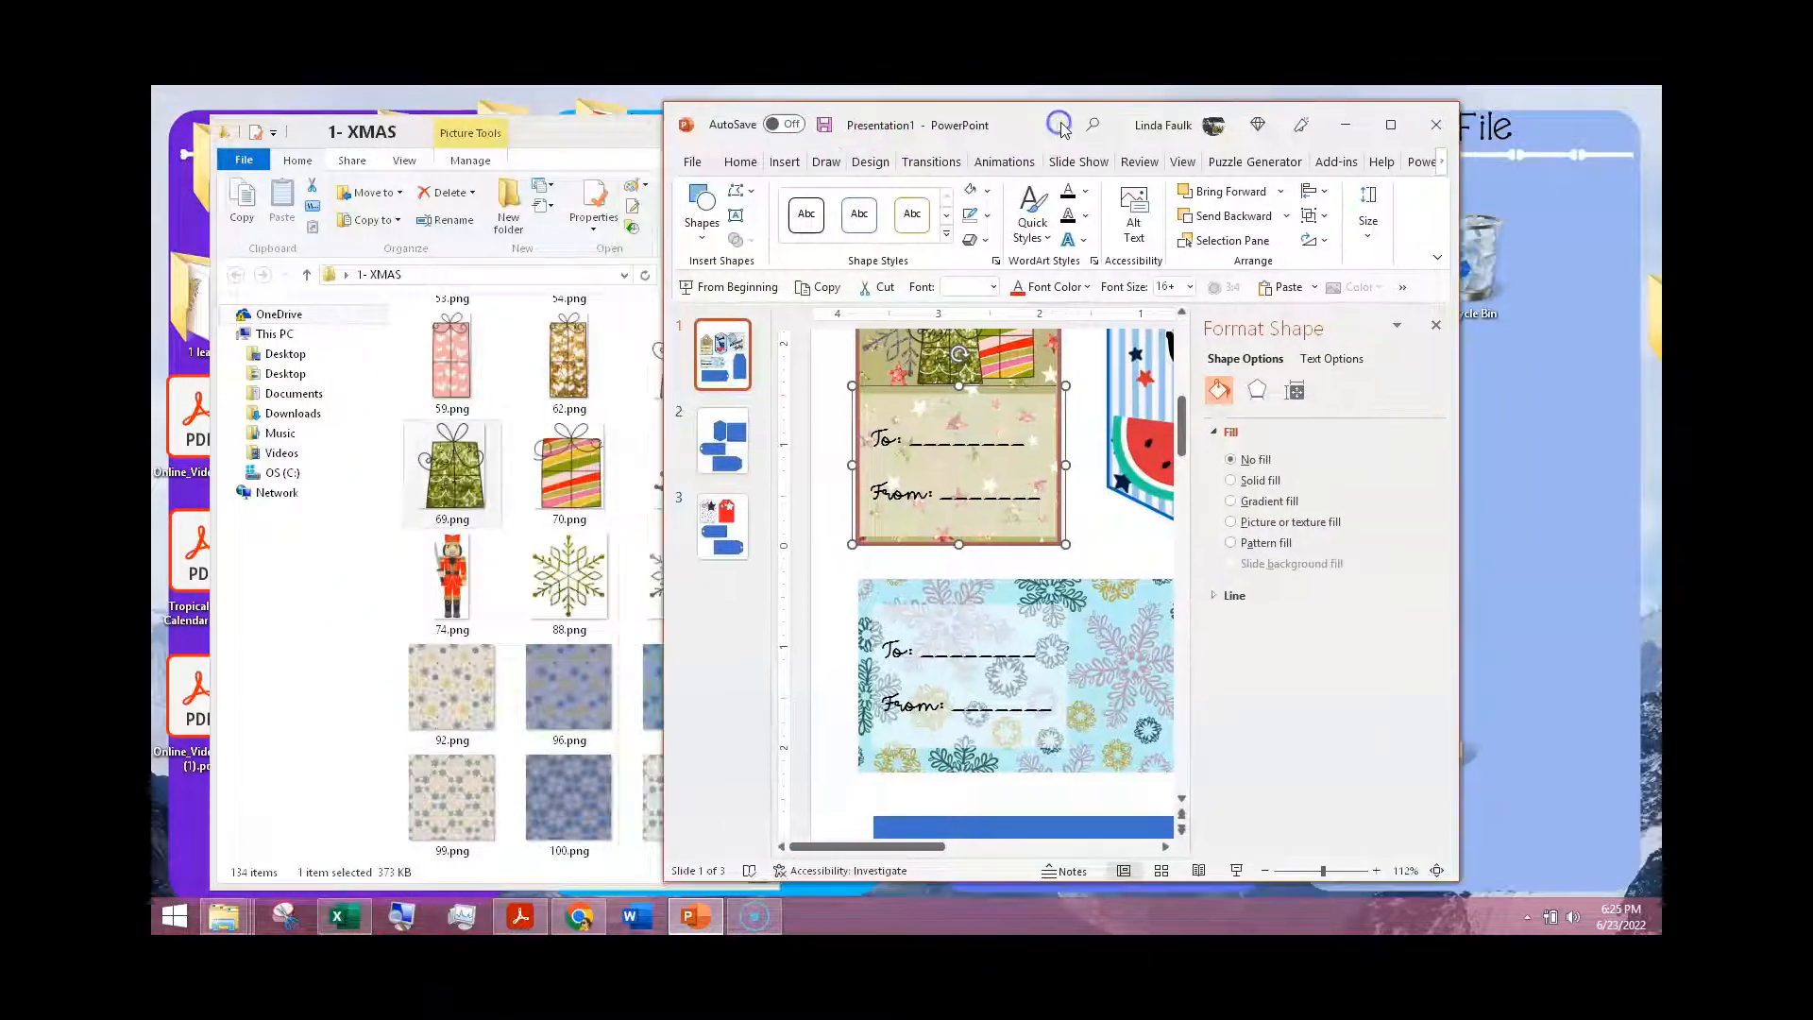
Step: Switch to File Explorer and open the Snowflakes folder inside 1- XMAS
left_click(538, 493)
scroll(543, 482, "up", 10)
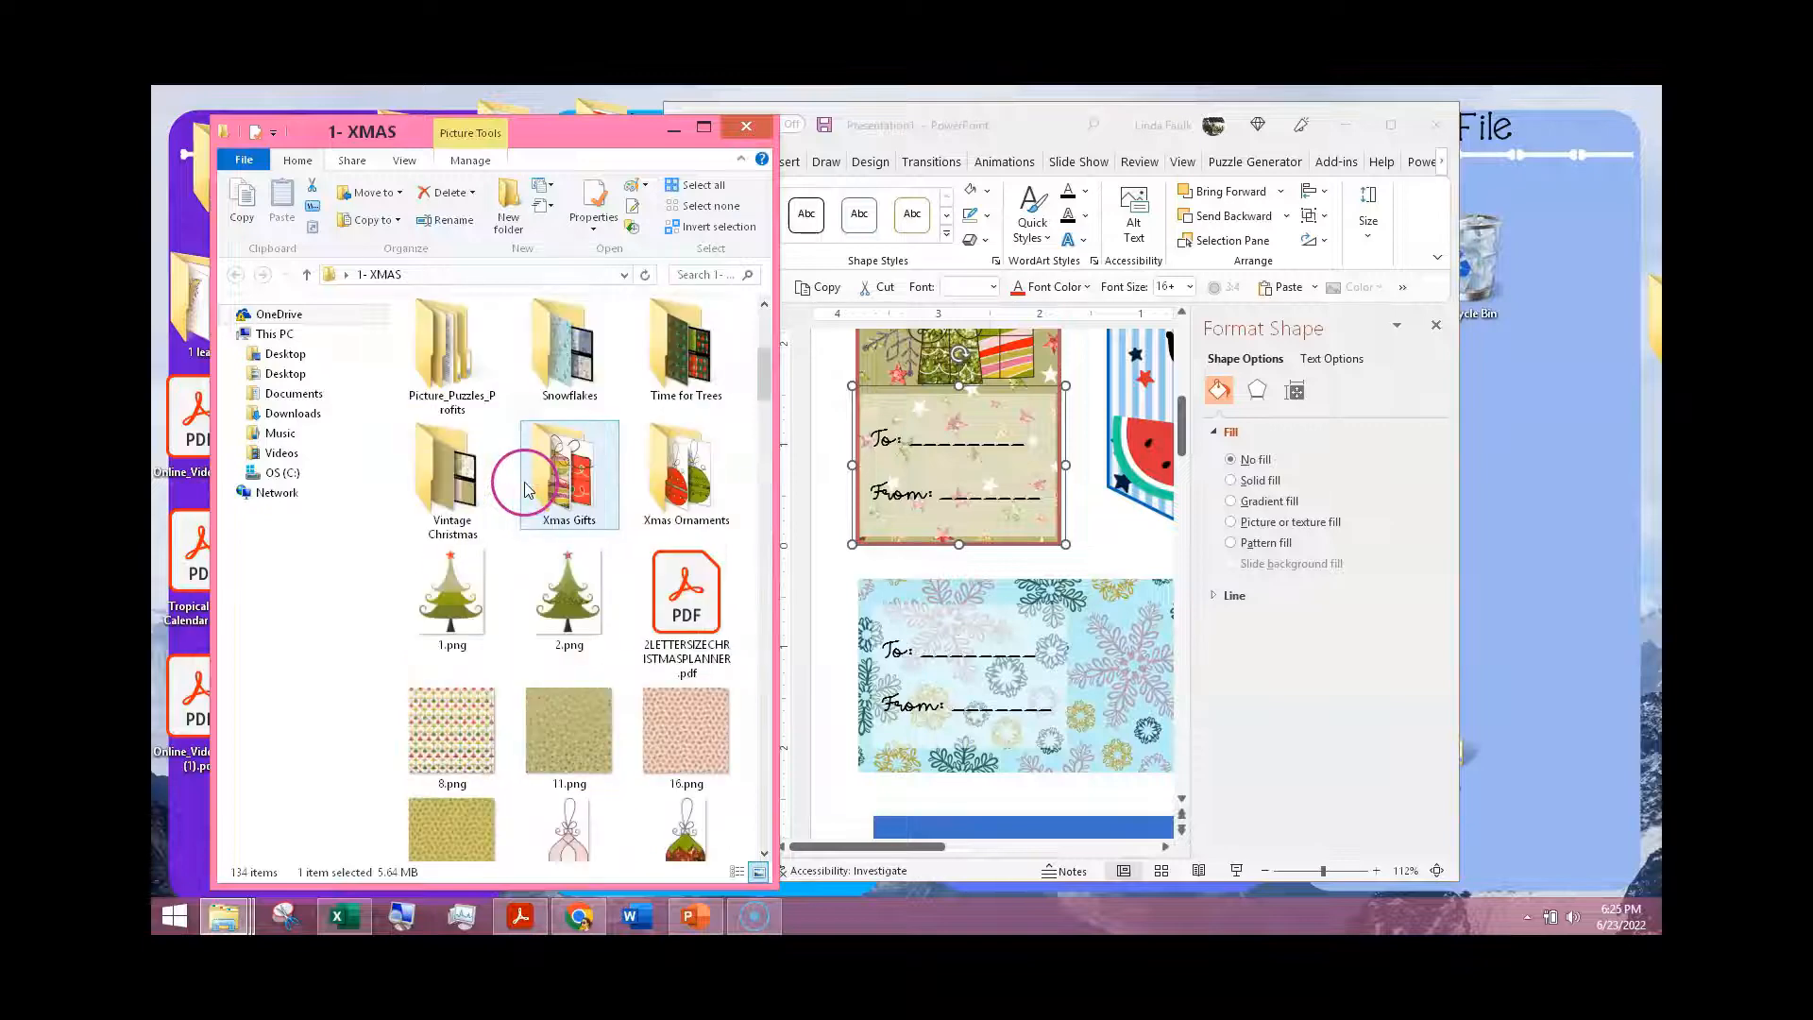
left_click(527, 488)
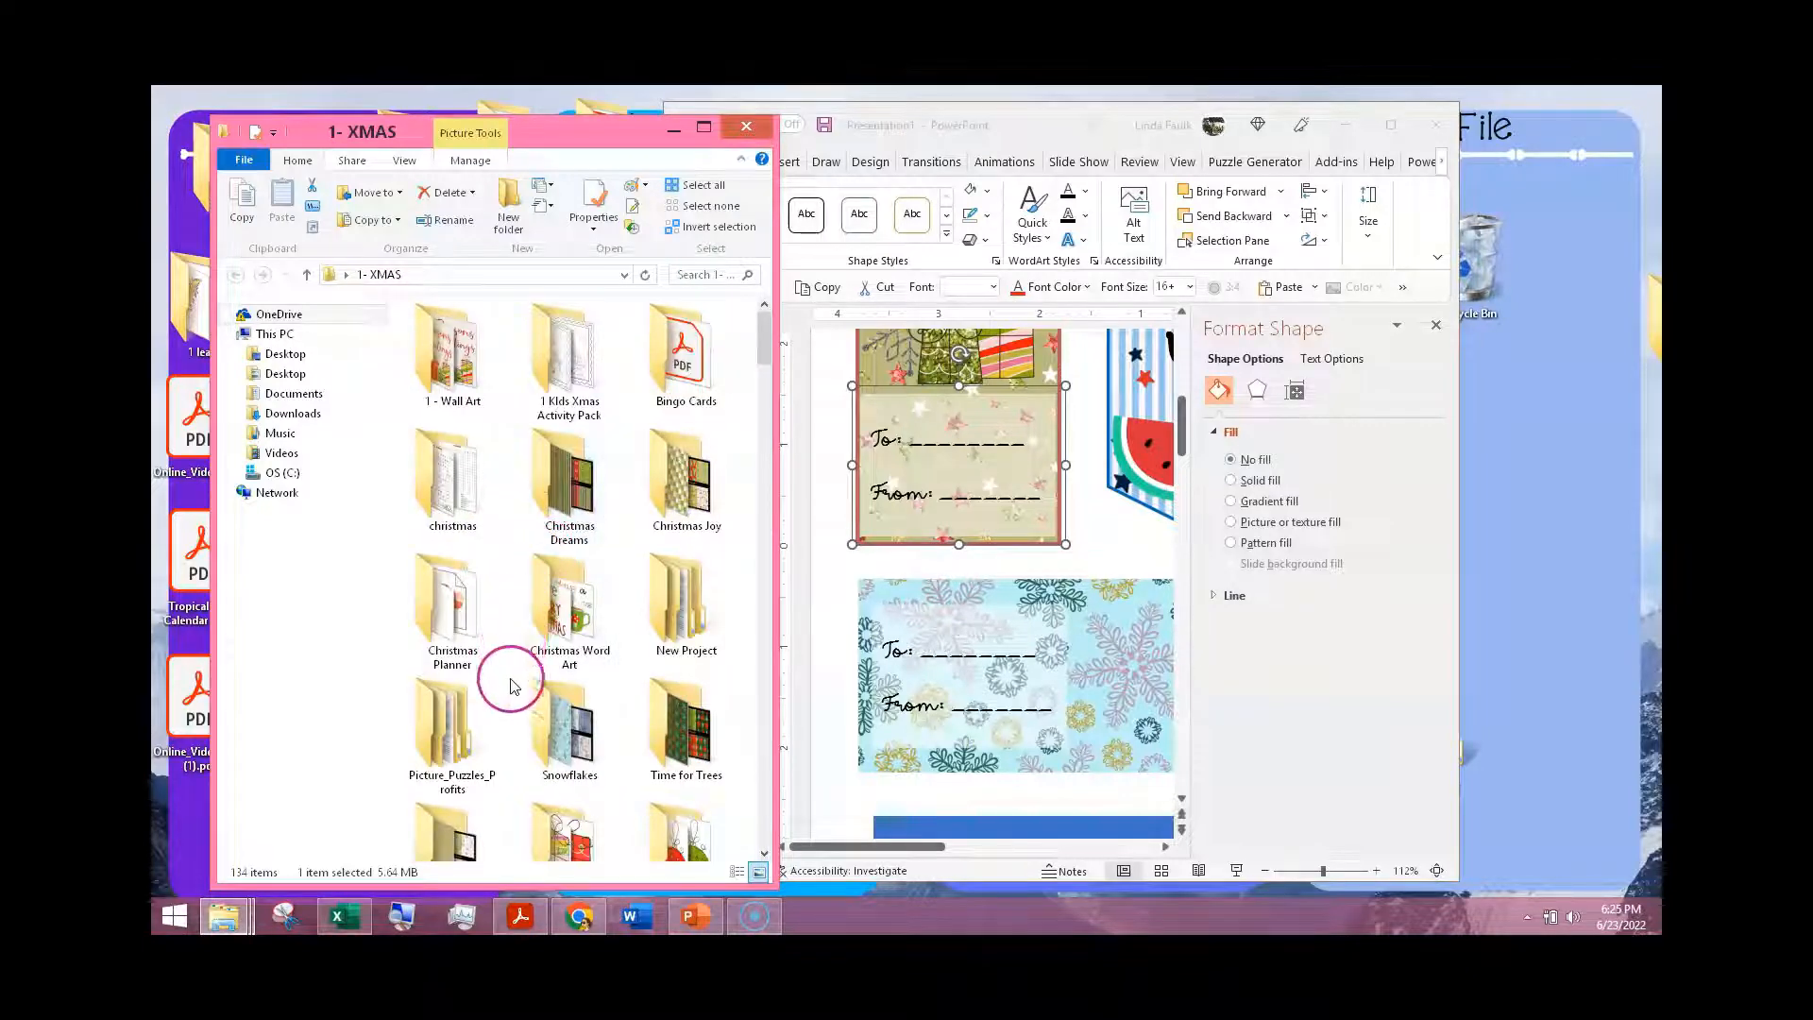
scroll(510, 685, "down", 3)
double_click(570, 439)
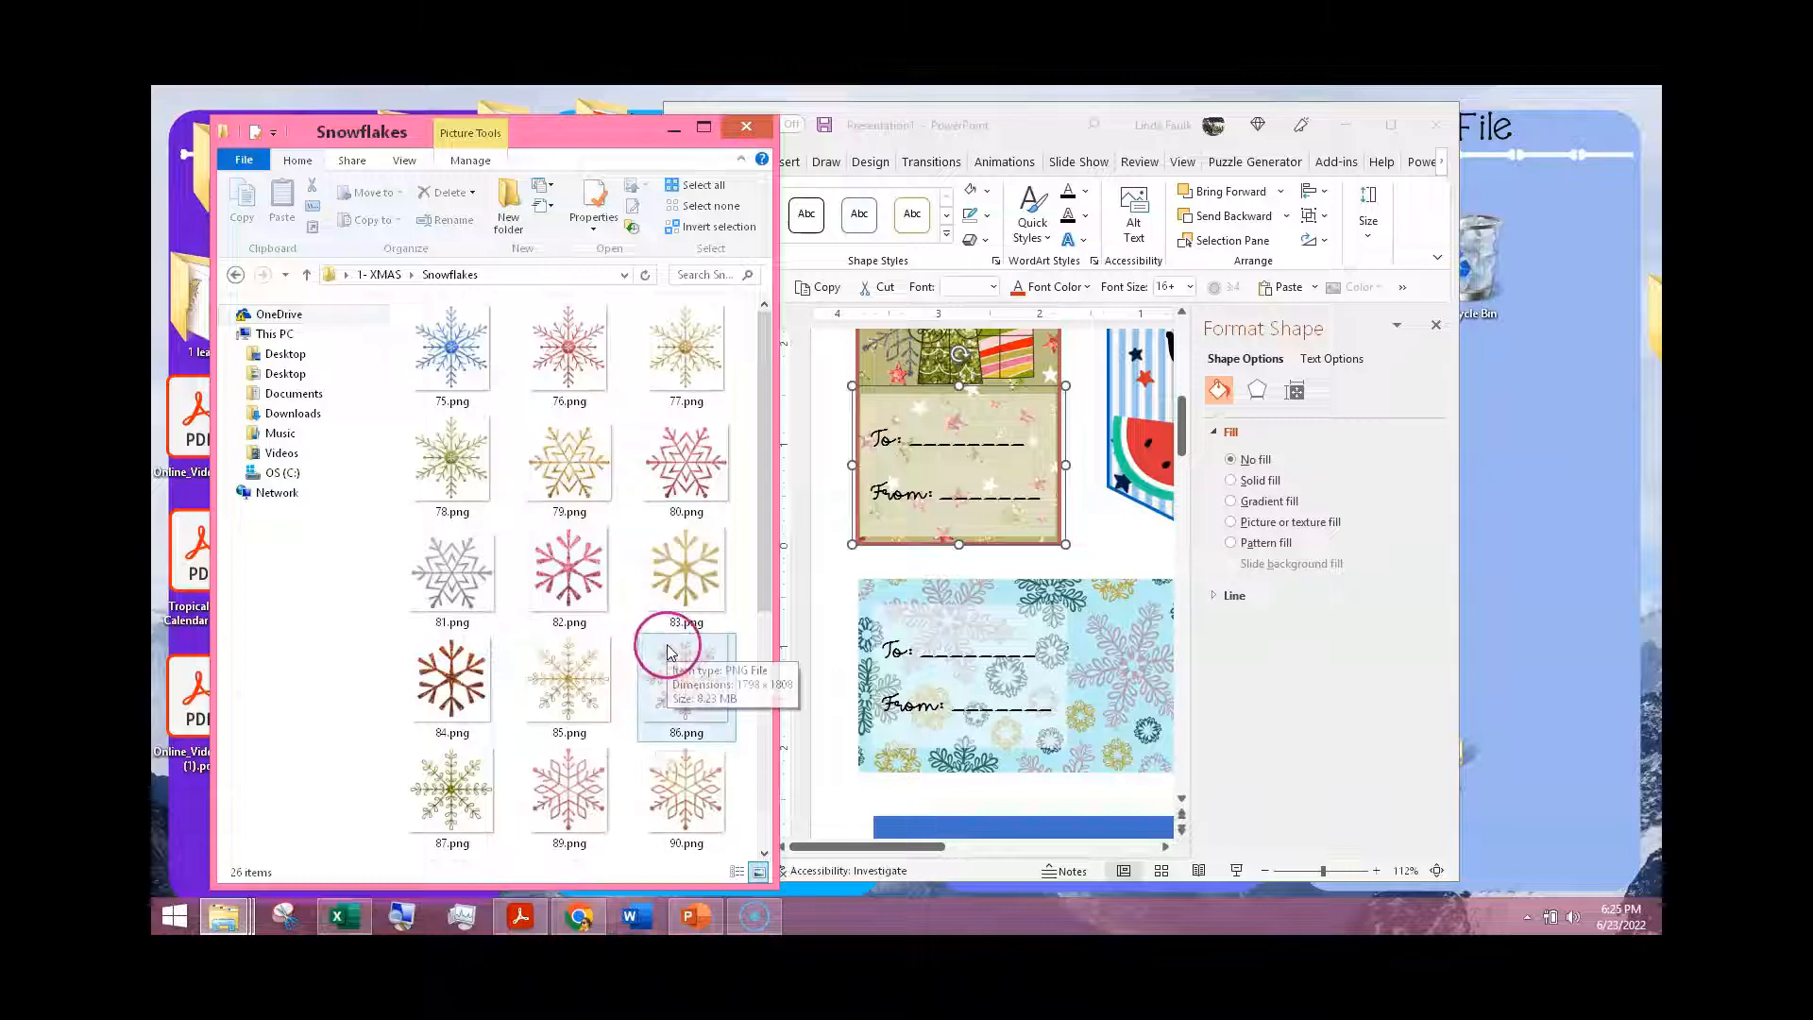
Step: Insert the snowflake pictures 80.png, 76.png and 75.png from the Snowflakes folder onto the slide
left_click_drag(677, 472, 1050, 651)
left_click(599, 354)
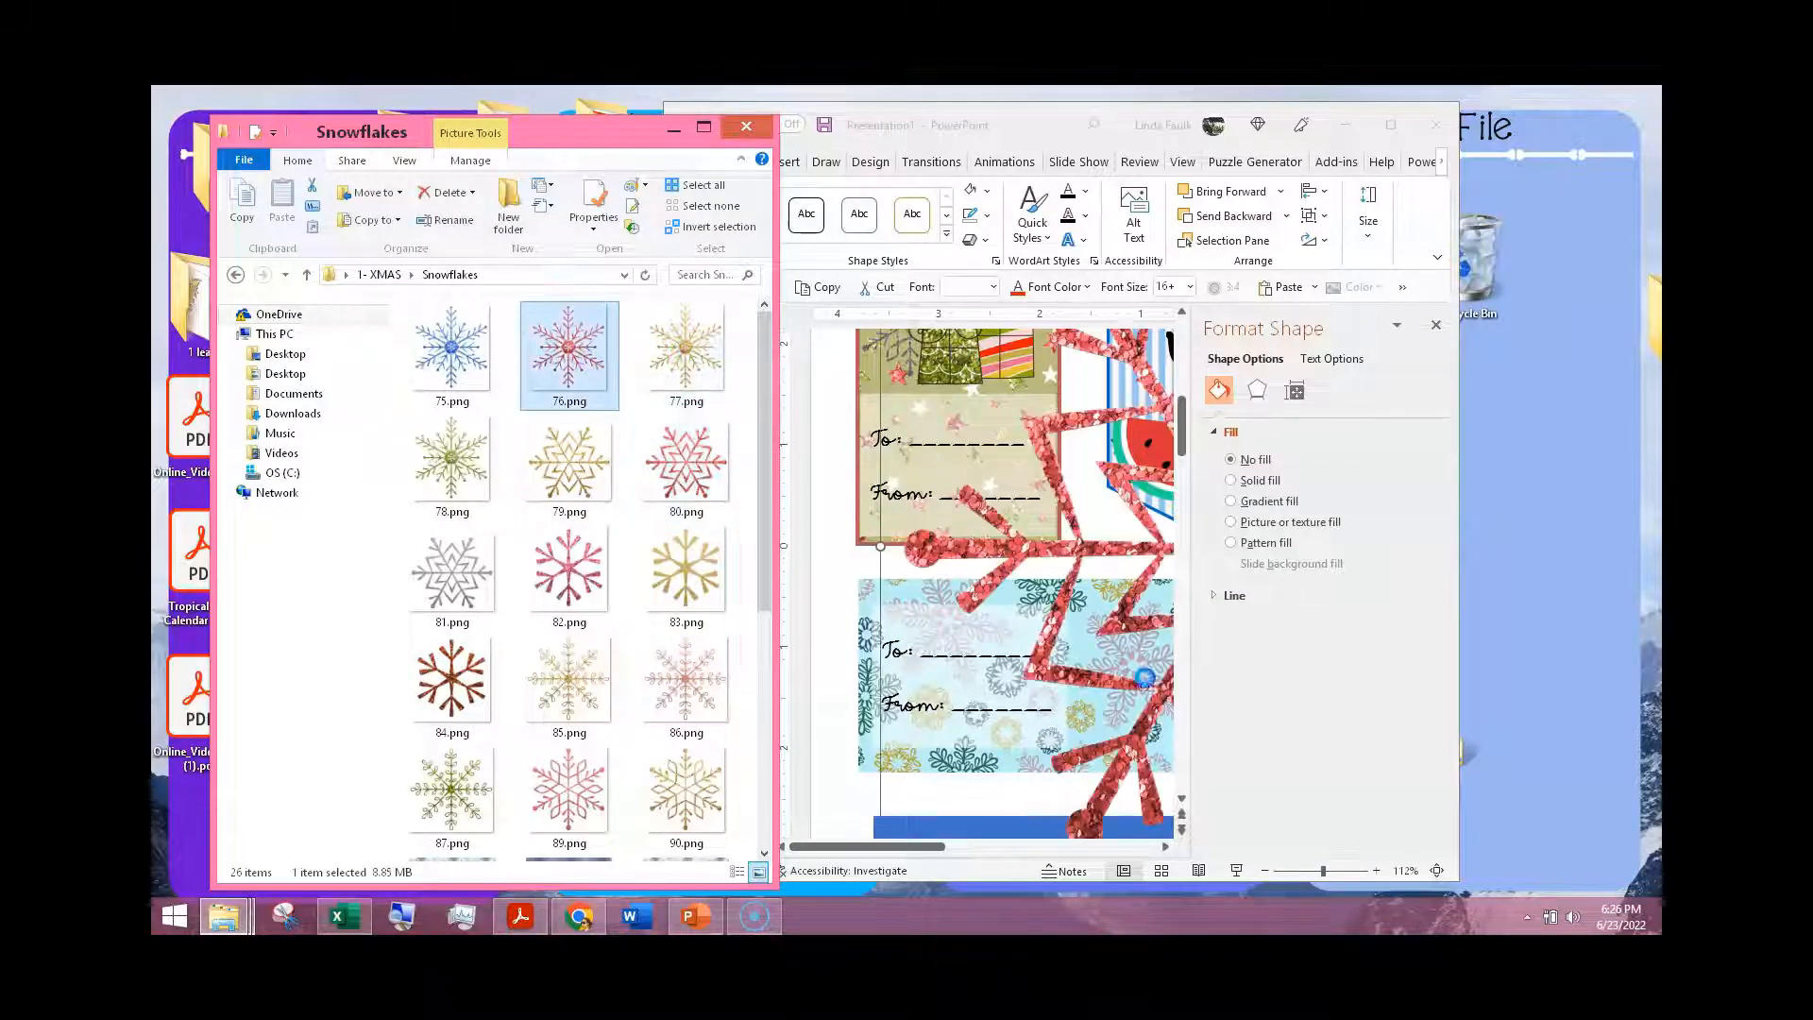
left_click_drag(452, 342, 1050, 668)
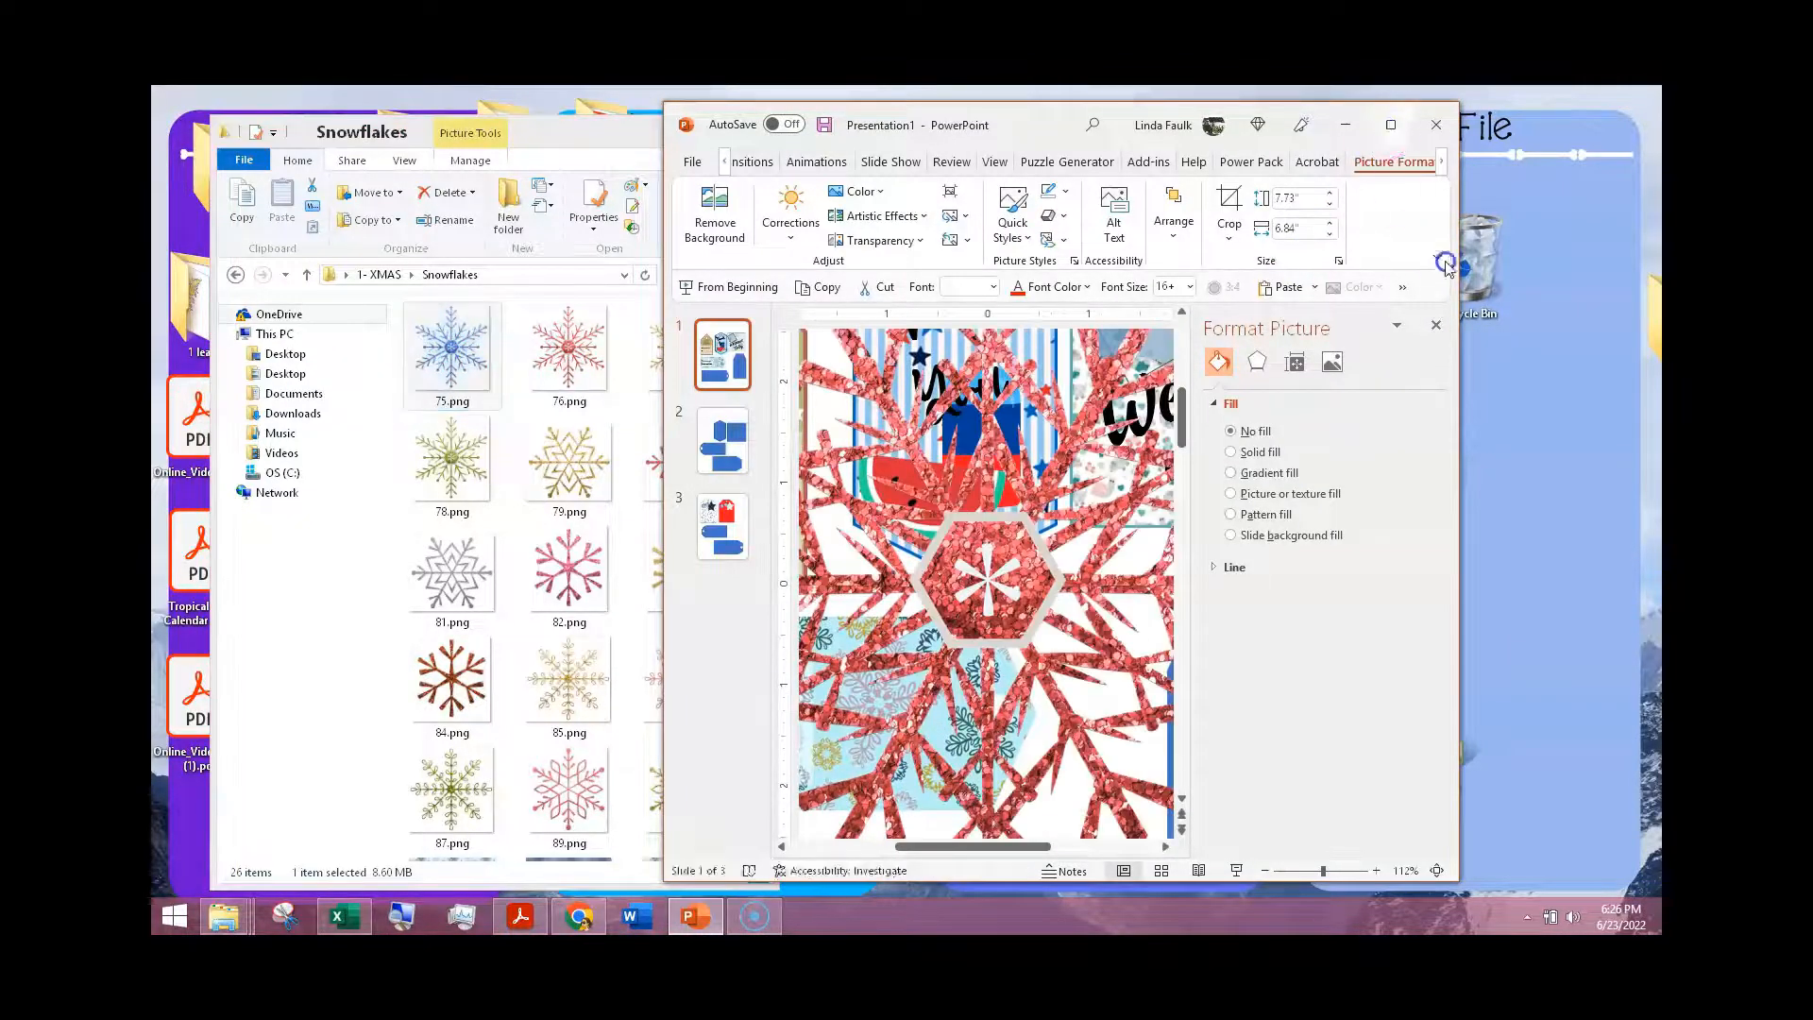
Step: Switch back to PowerPoint, maximize its window and close the Format Picture pane
left_click(1391, 124)
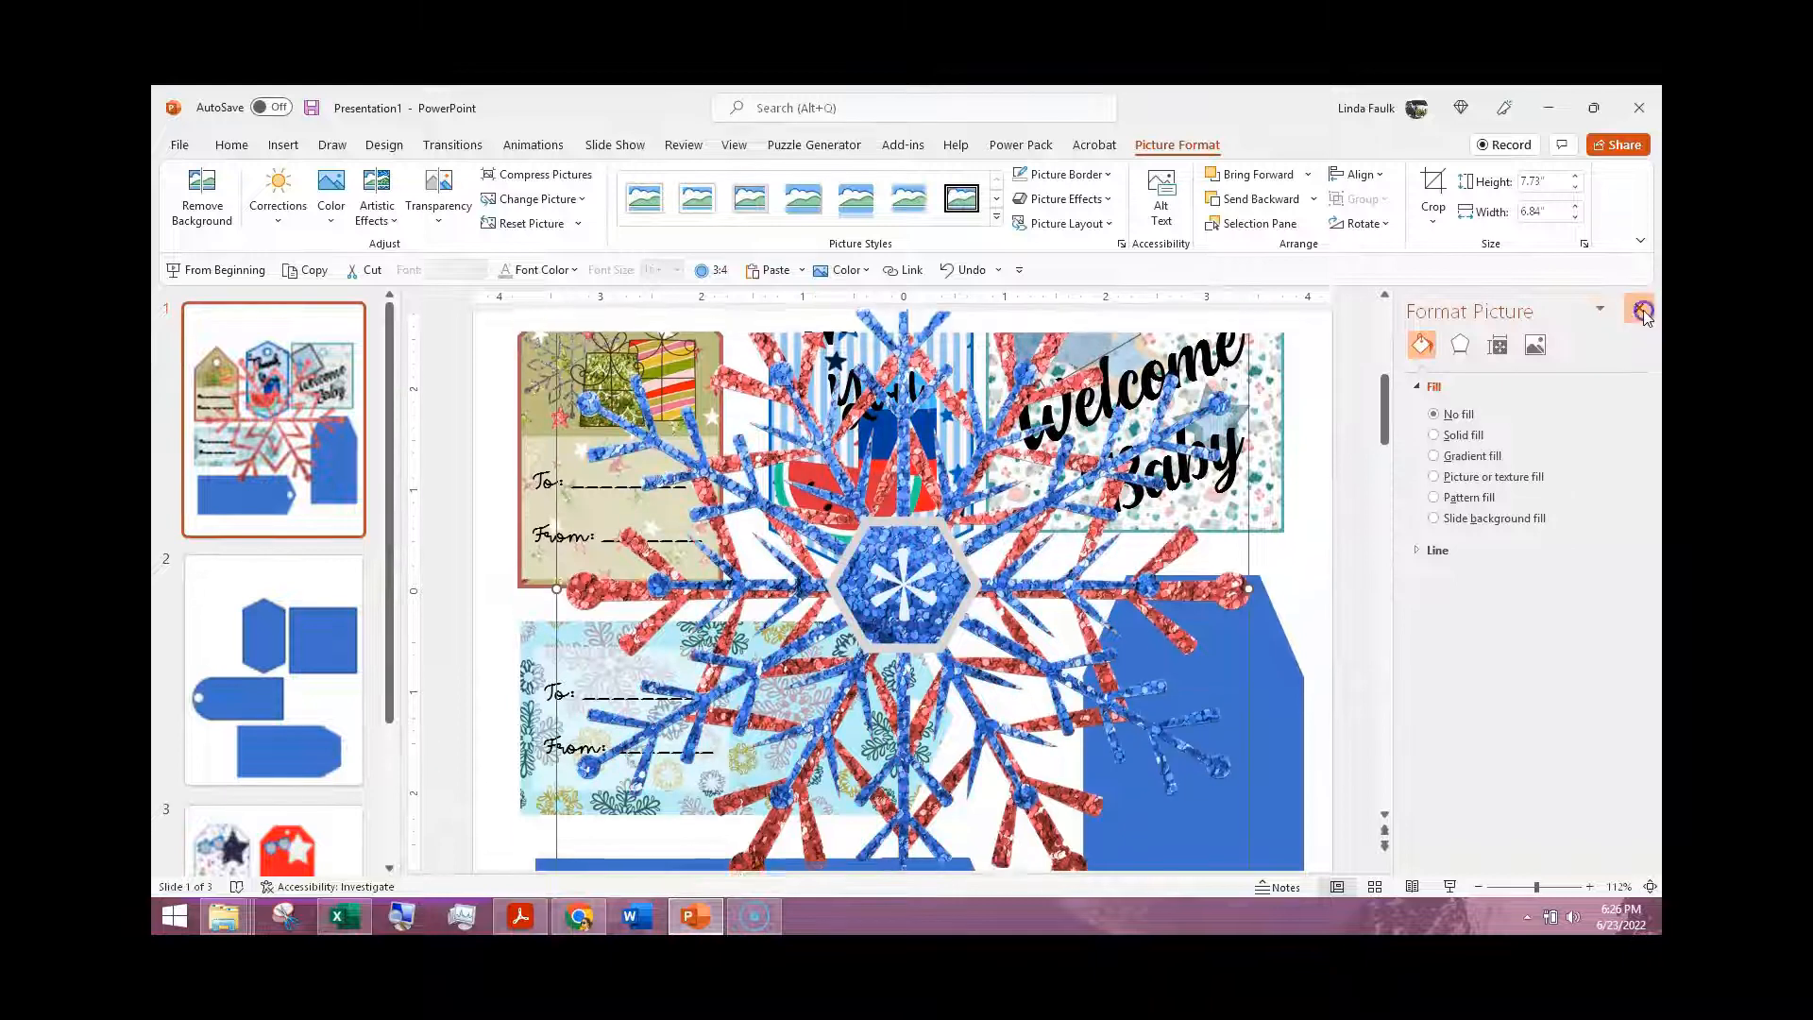
left_click(1643, 311)
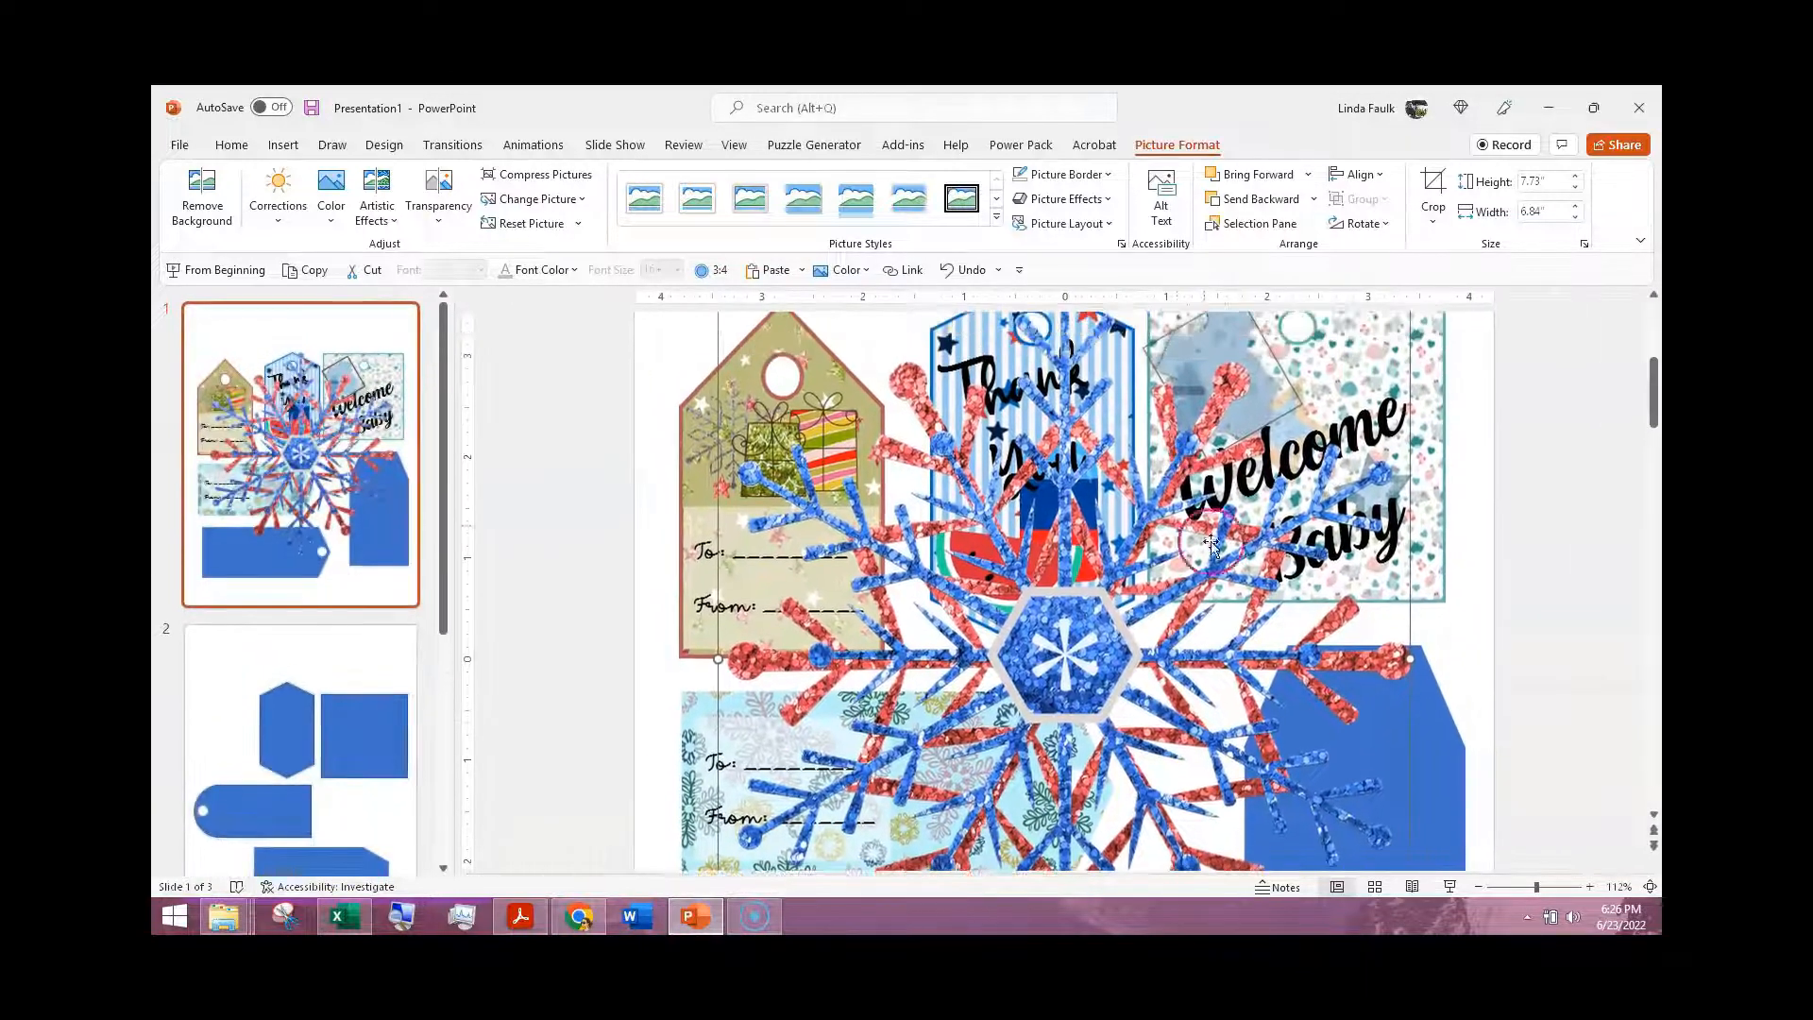
scroll(1212, 545, "down", 5)
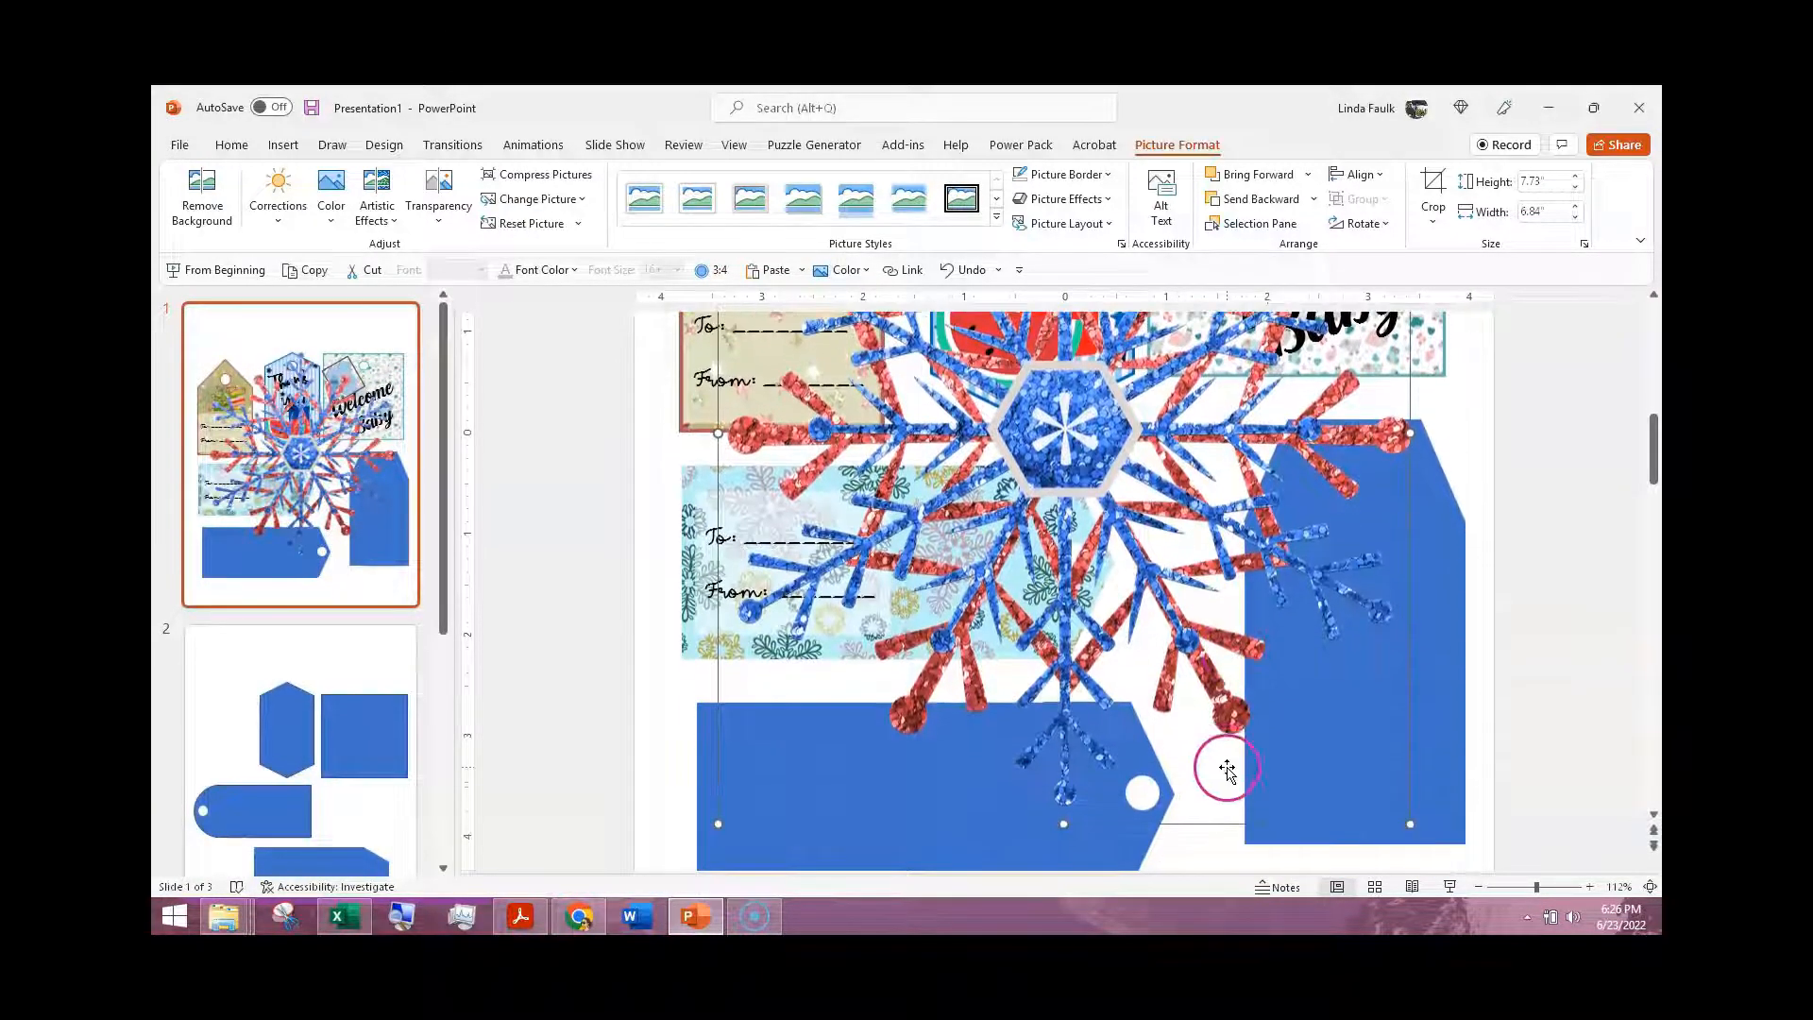
Step: Shrink the blue and the two red snowflake pictures proportionally, making the zigzag red one about 2.69" high and 3.01" wide
key("Delete")
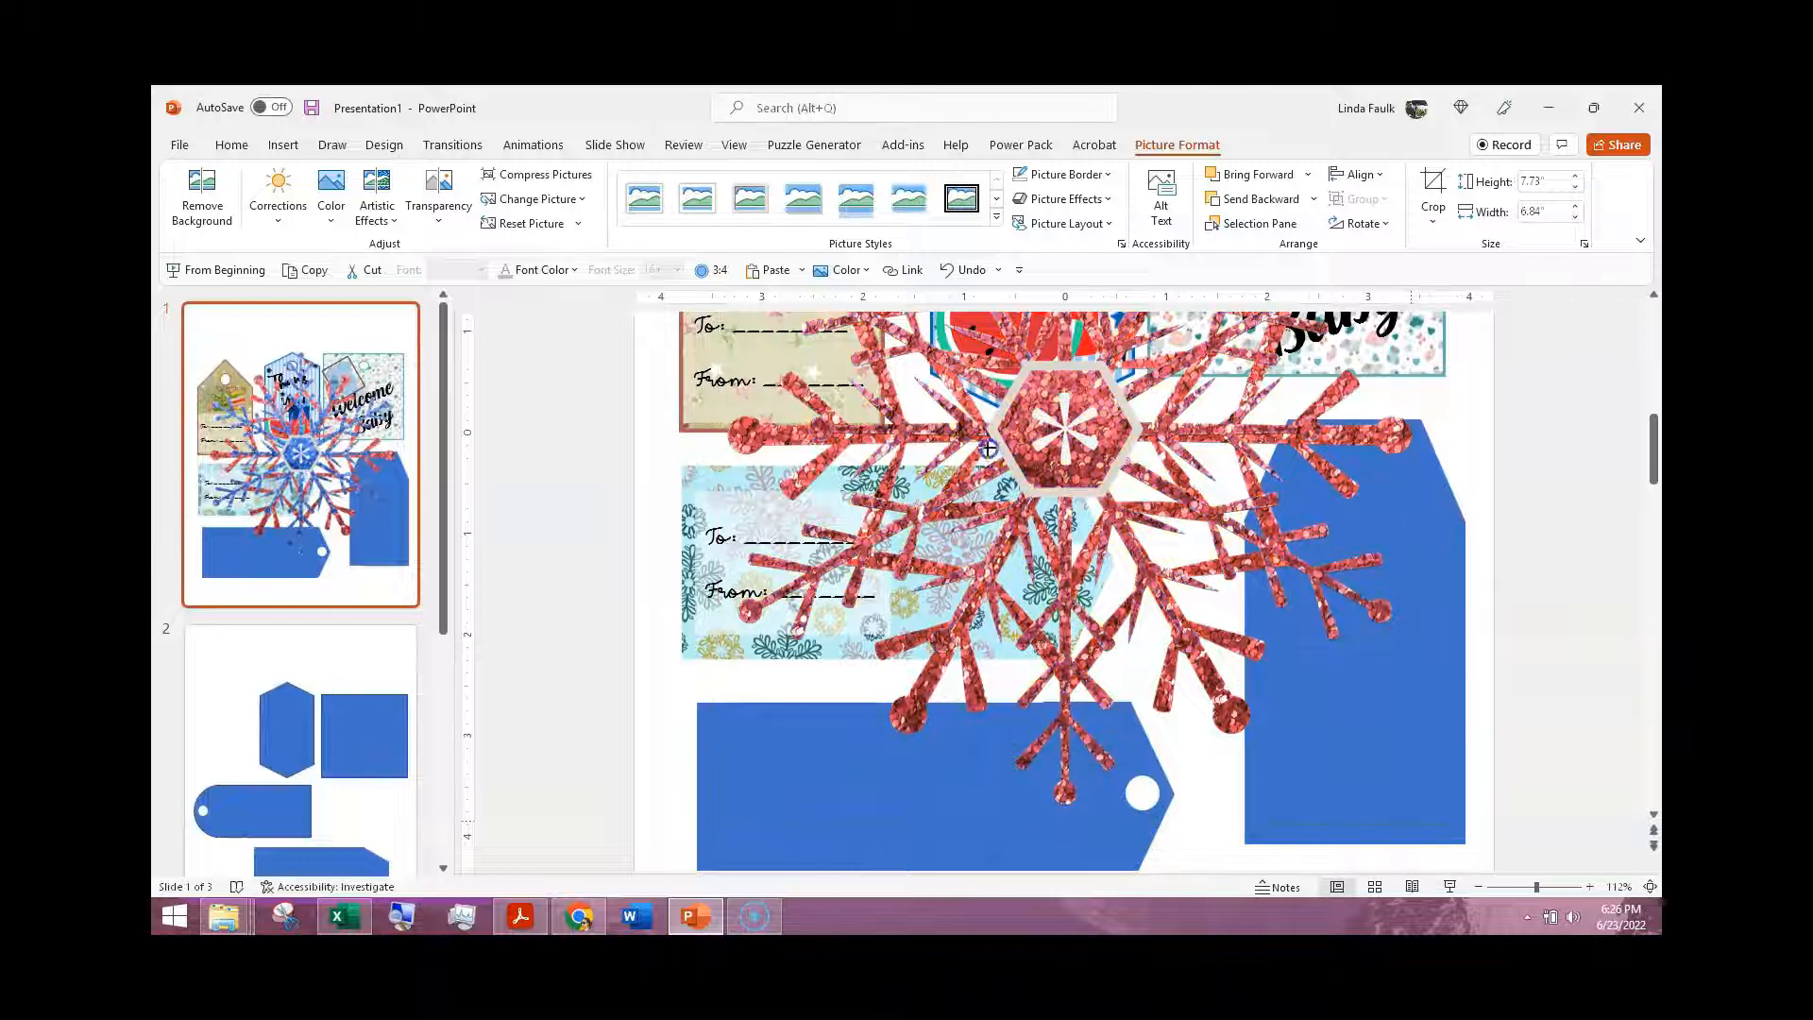
key("Delete")
left_click(1196, 666)
left_click_drag(1268, 743, 1269, 744)
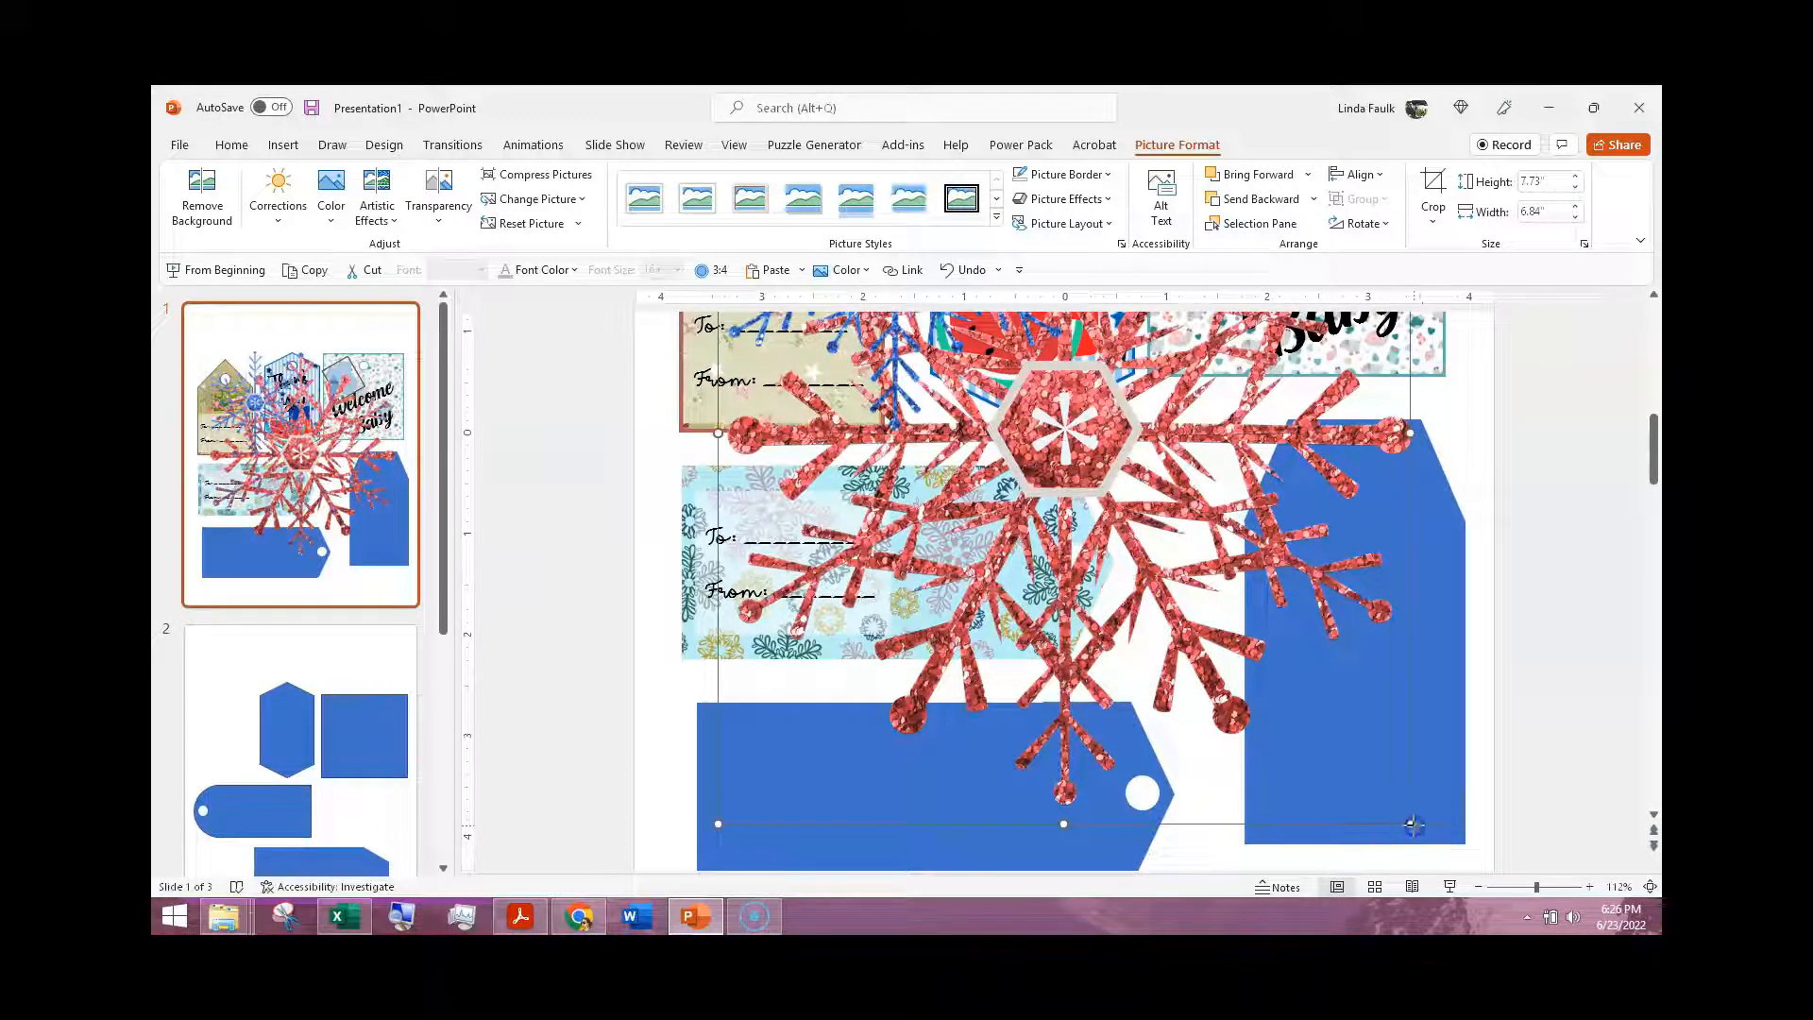
left_click_drag(1413, 826, 1080, 475)
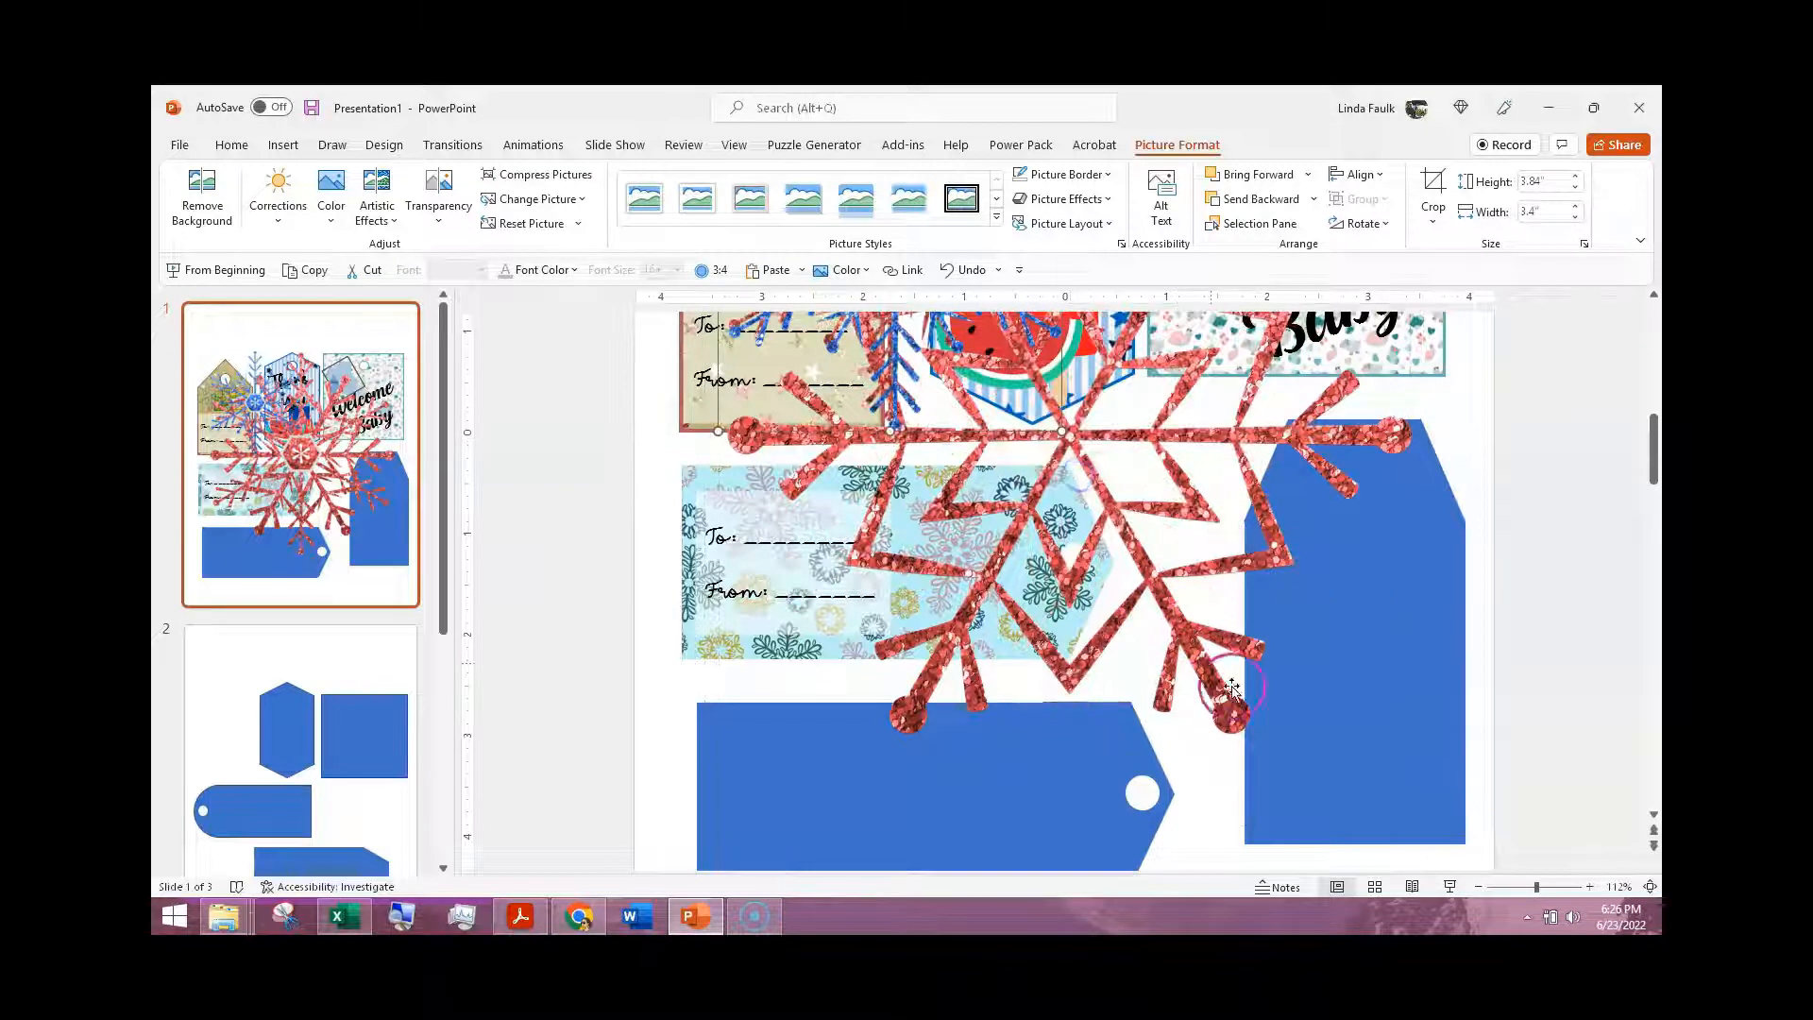
left_click(1201, 686)
left_click_drag(1426, 752, 1008, 380)
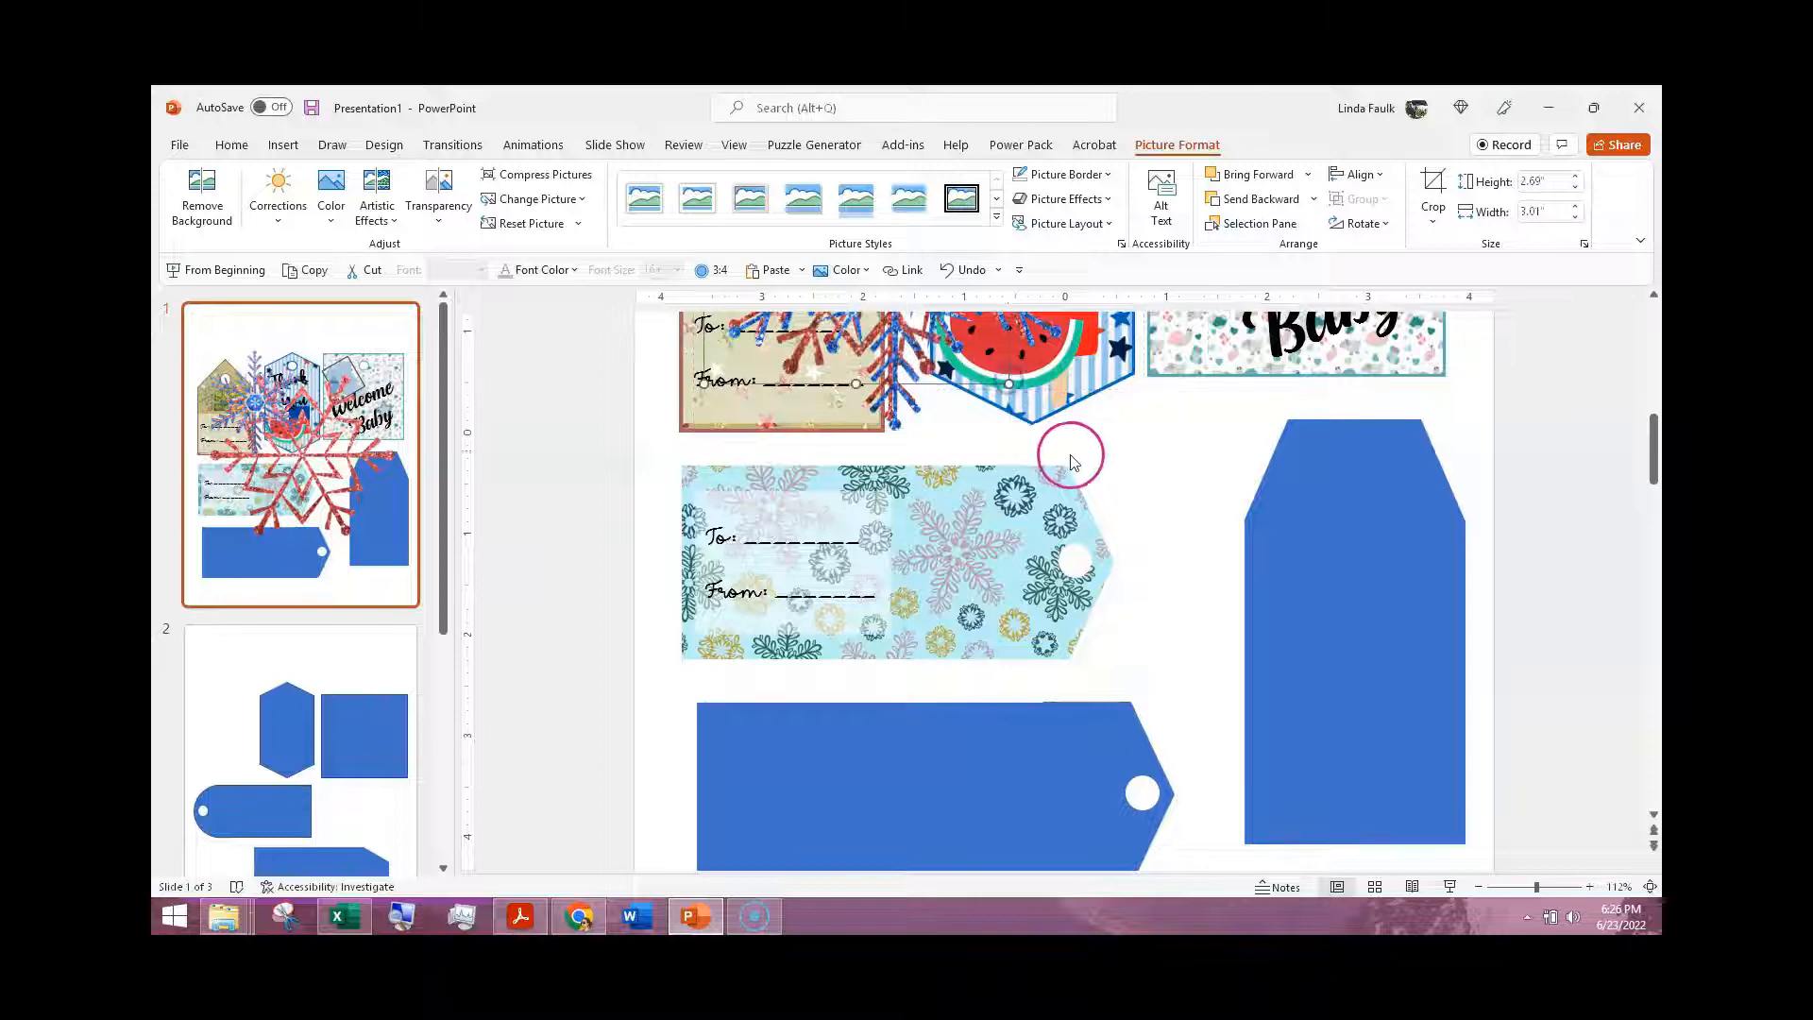
Step: Shrink the three snowflakes further and arrange them near the hole on the snowflake tag, the zigzag one about 0.71" by 0.79"
scroll(1058, 453, "up", 3)
scroll(1045, 452, "up", 2)
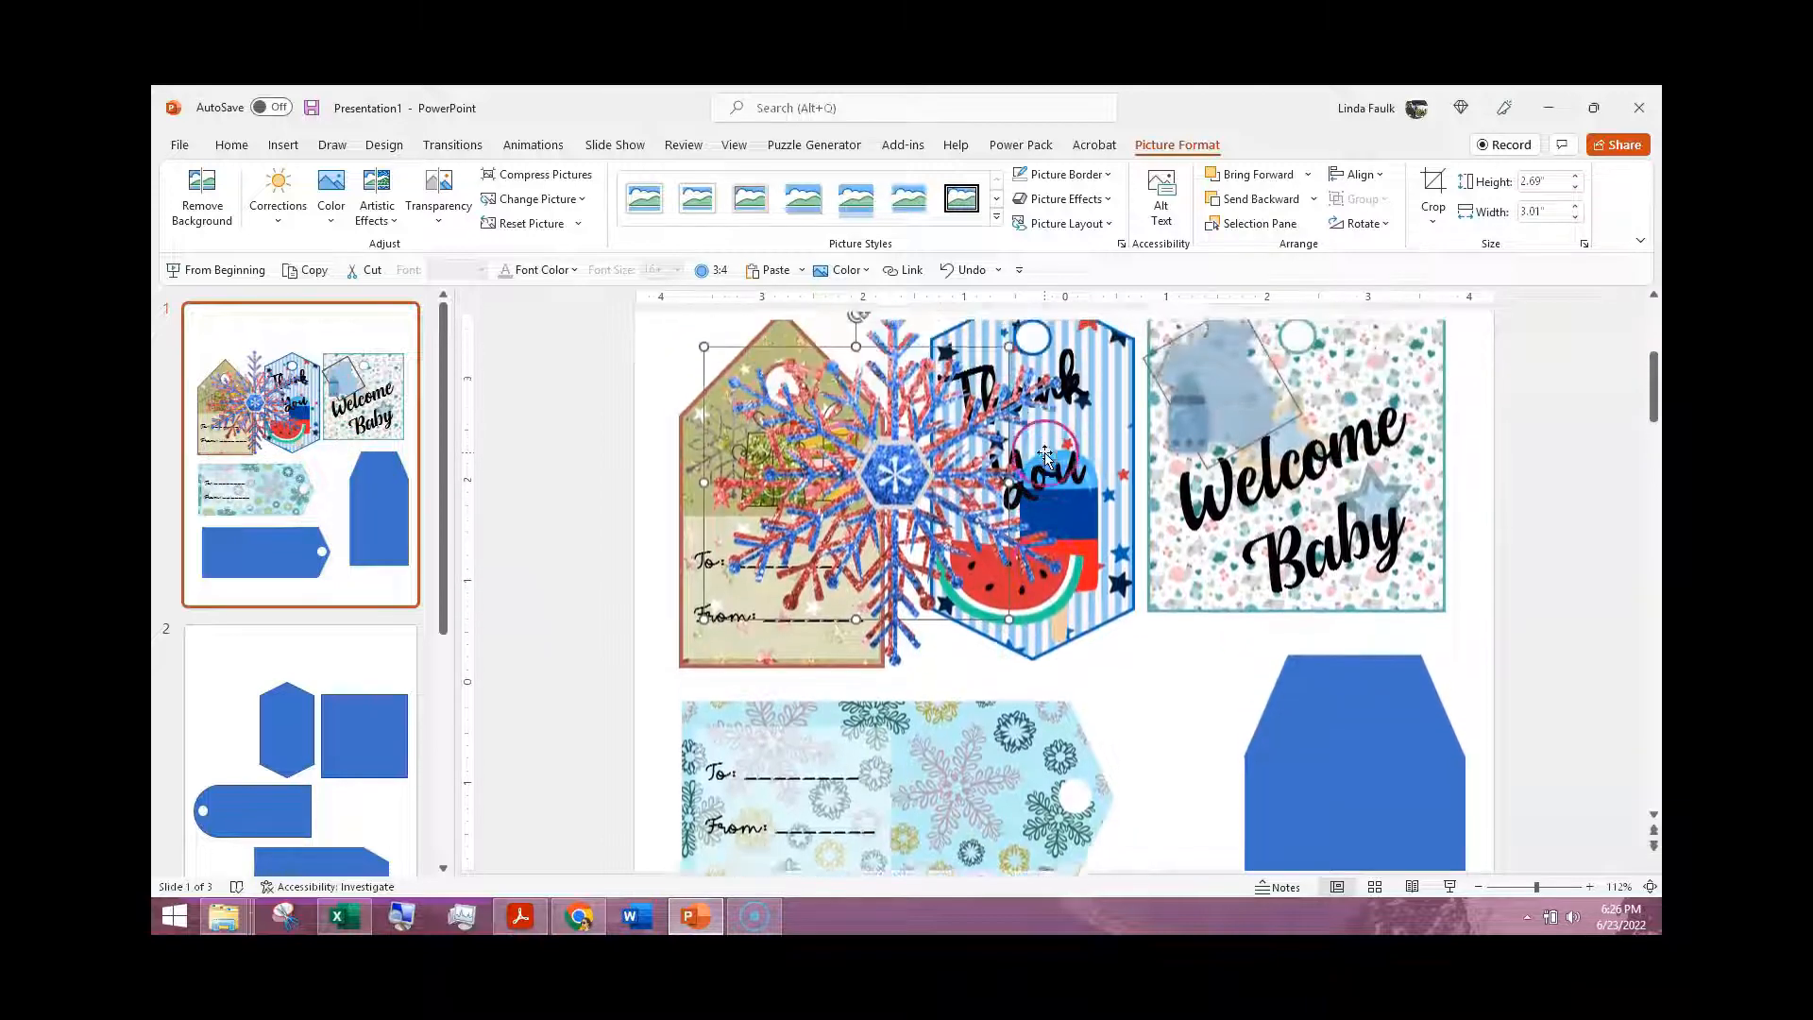
key("ctrl+z")
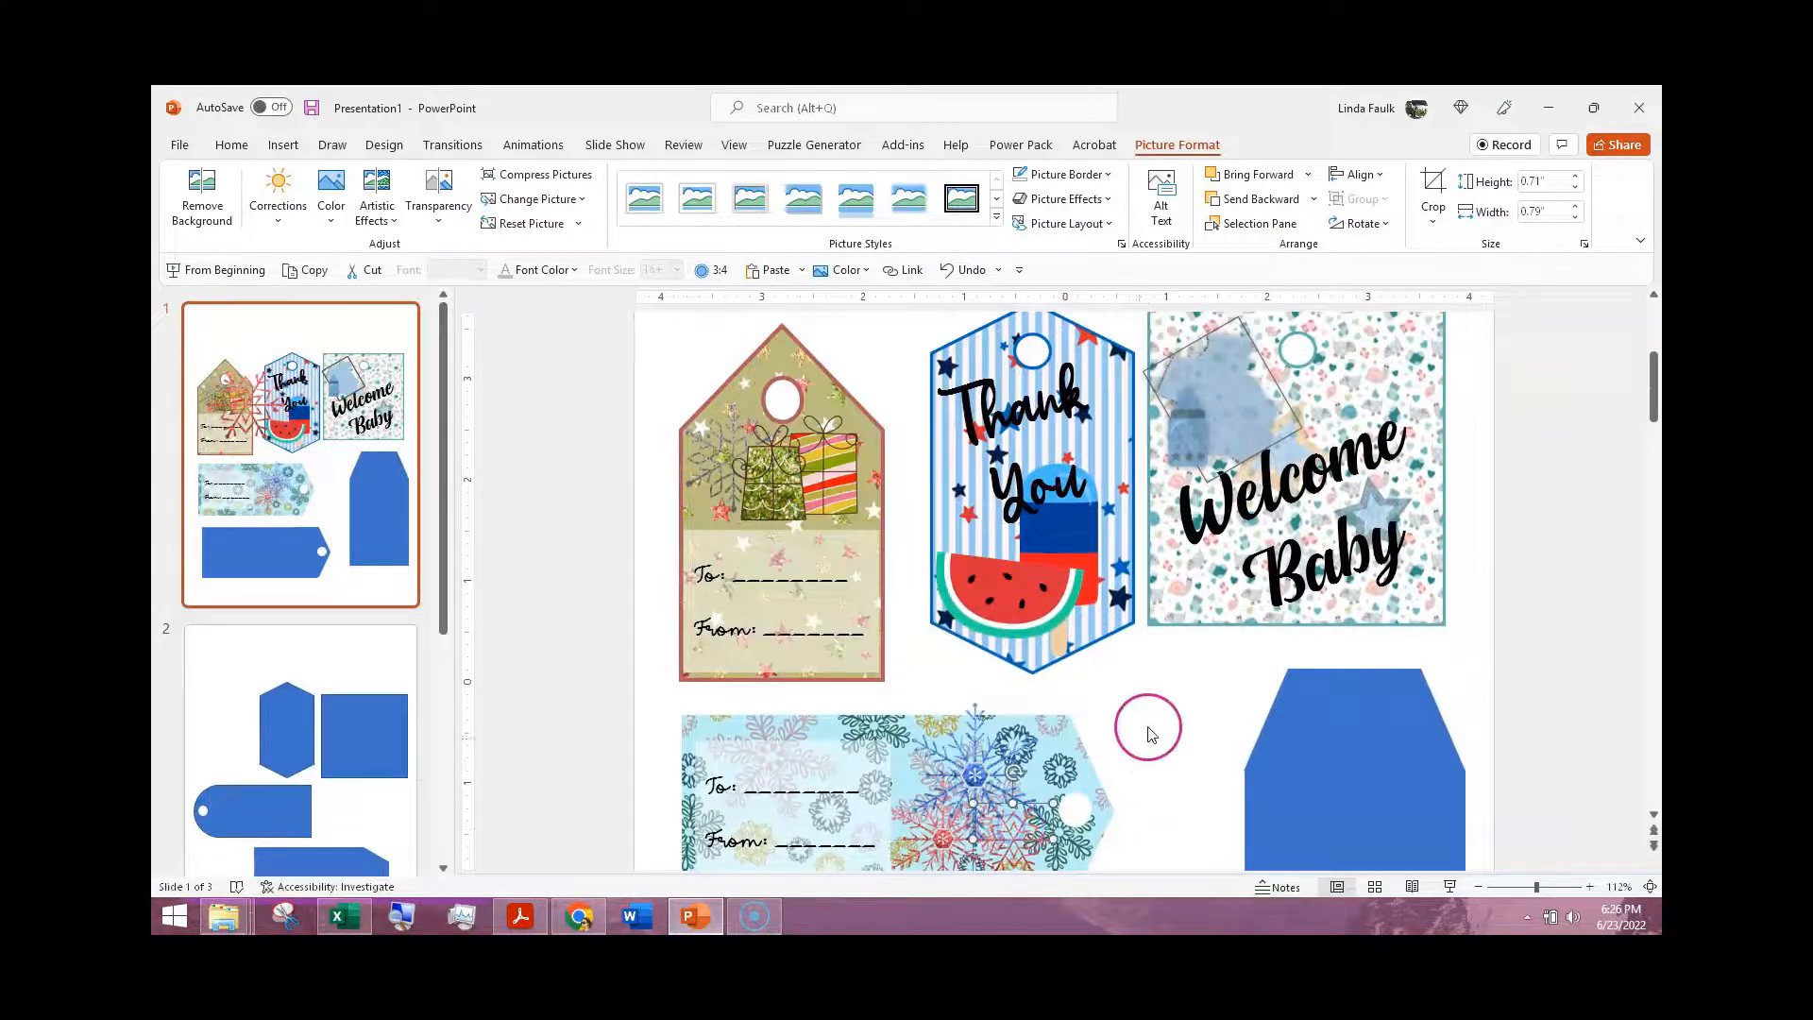
scroll(1152, 732, "down", 2)
scroll(1163, 725, "down", 1)
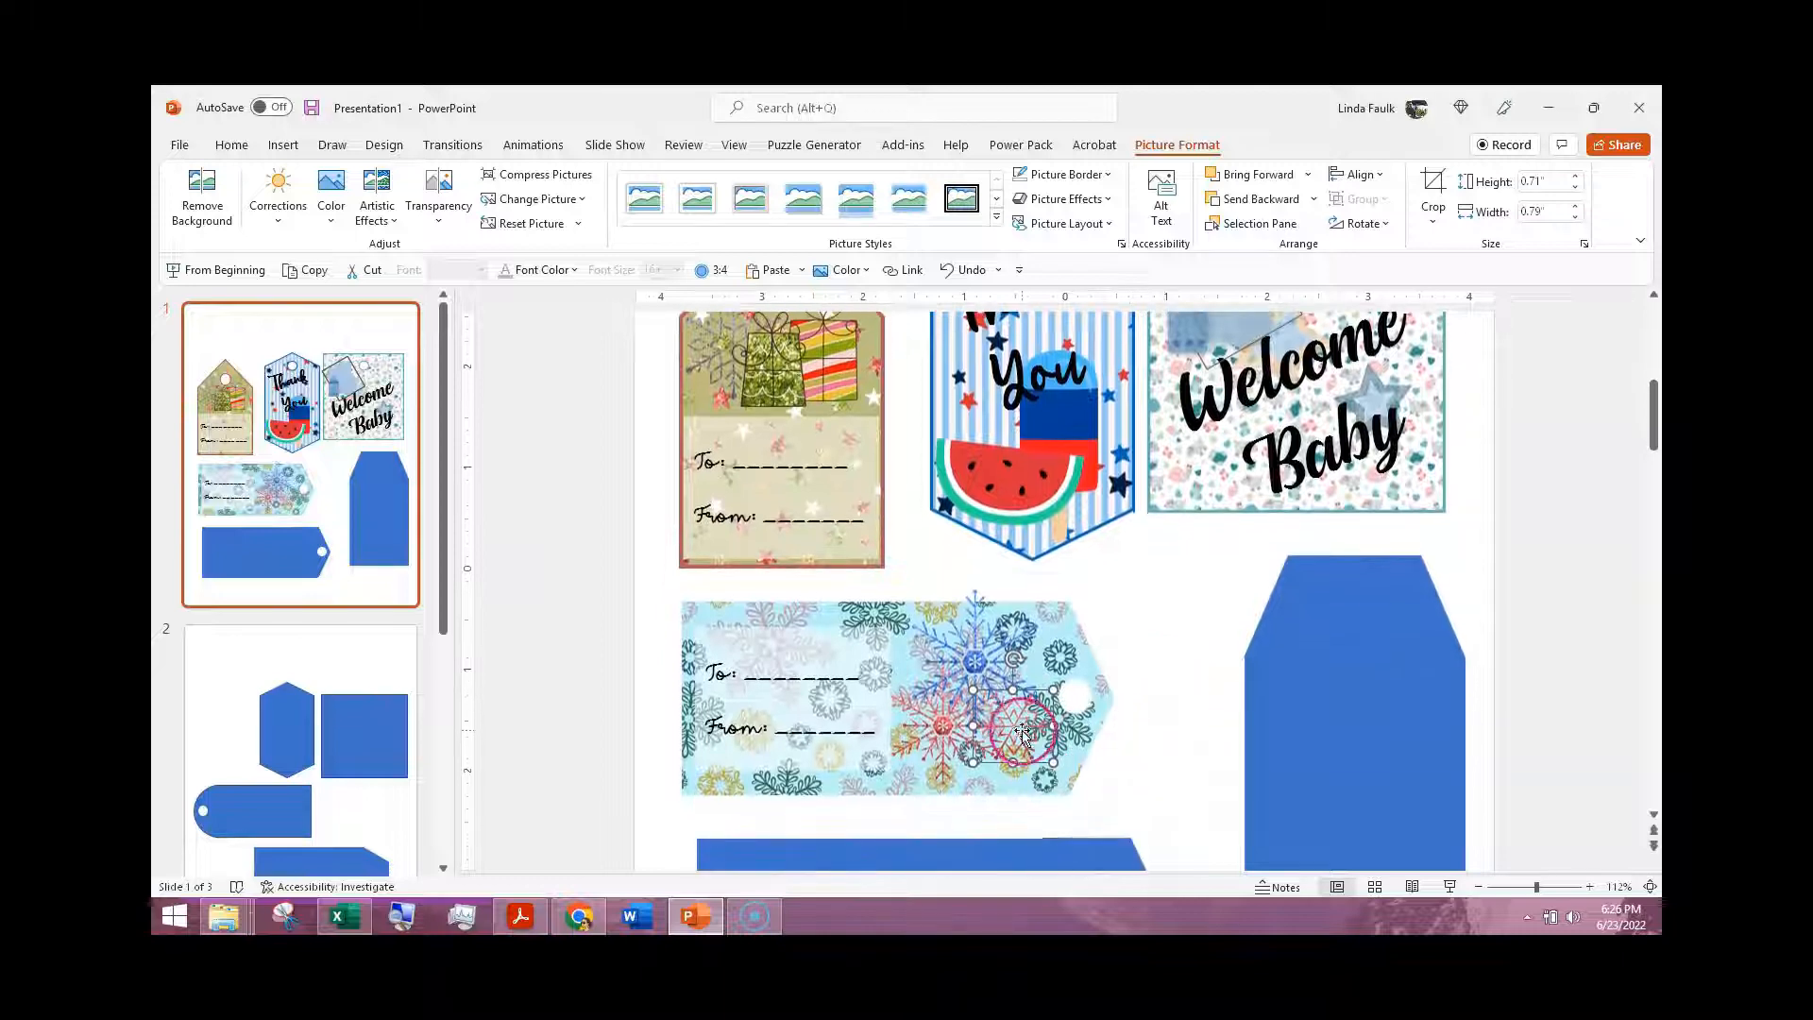
Step: Nudge the zigzag red snowflake and the blue snowflake slightly lower within the snowflake tag
left_click_drag(1021, 728, 1025, 764)
left_click(1101, 780)
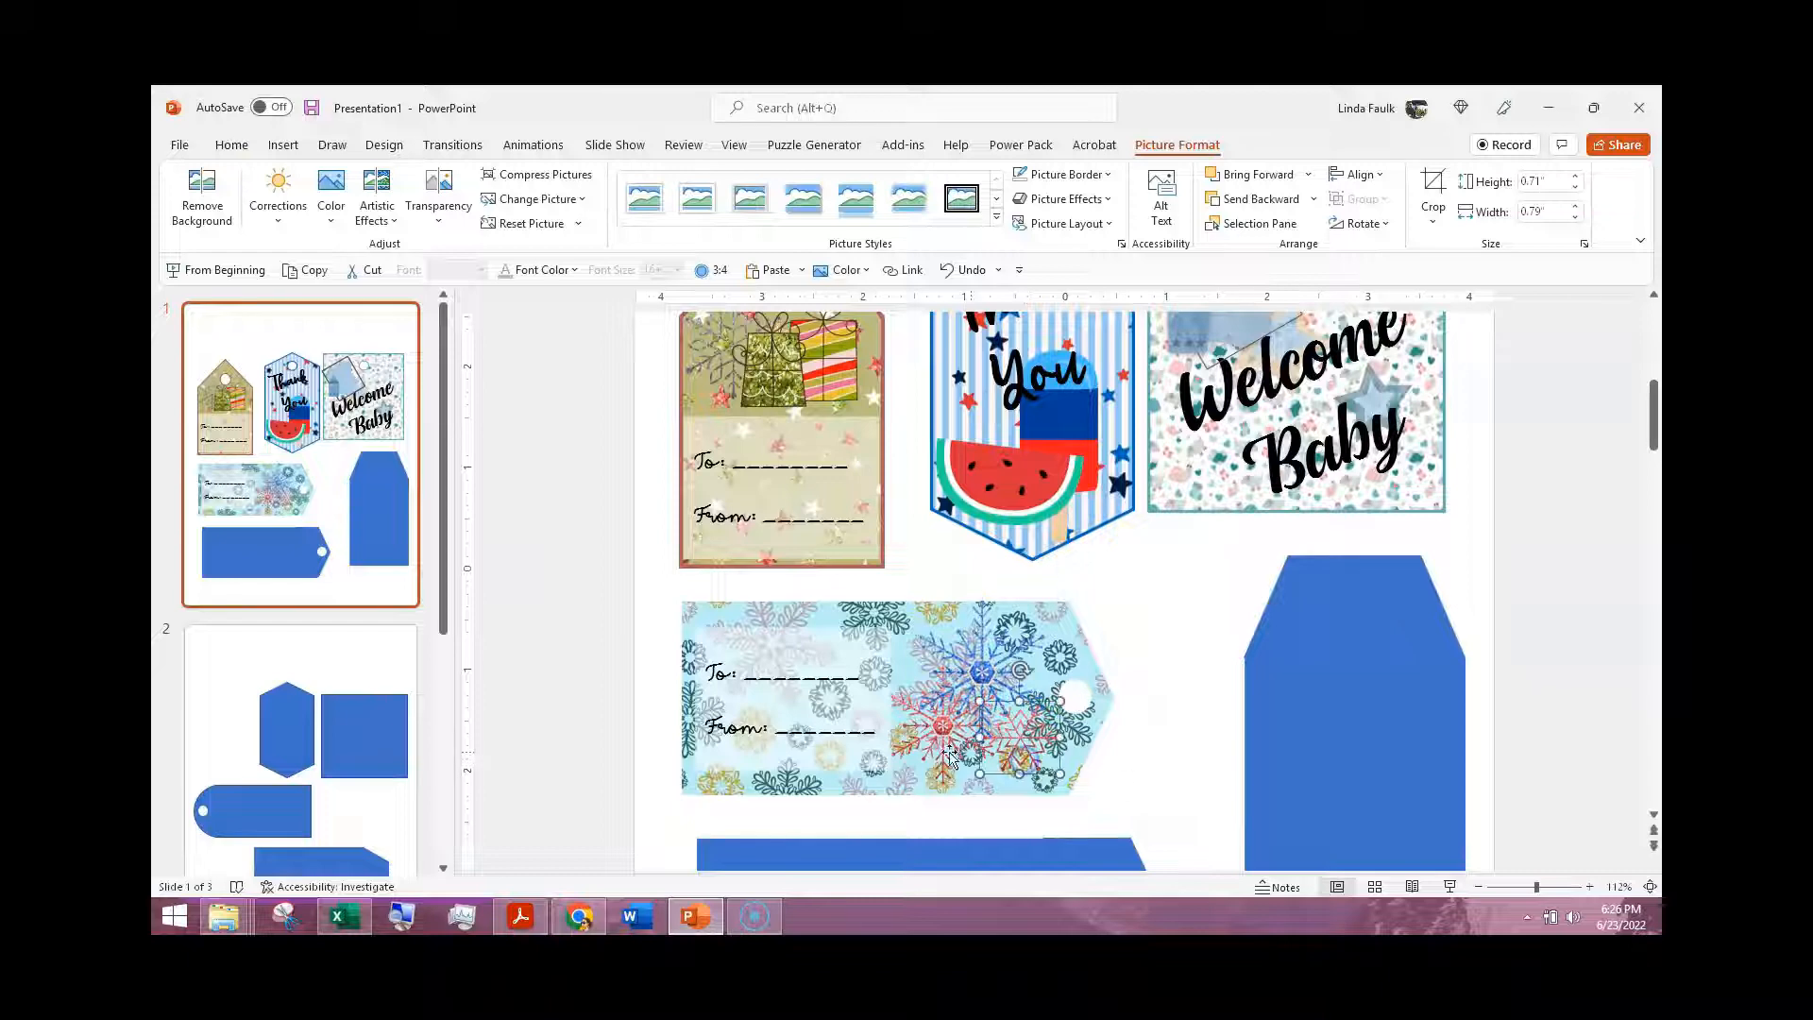
left_click(1162, 646)
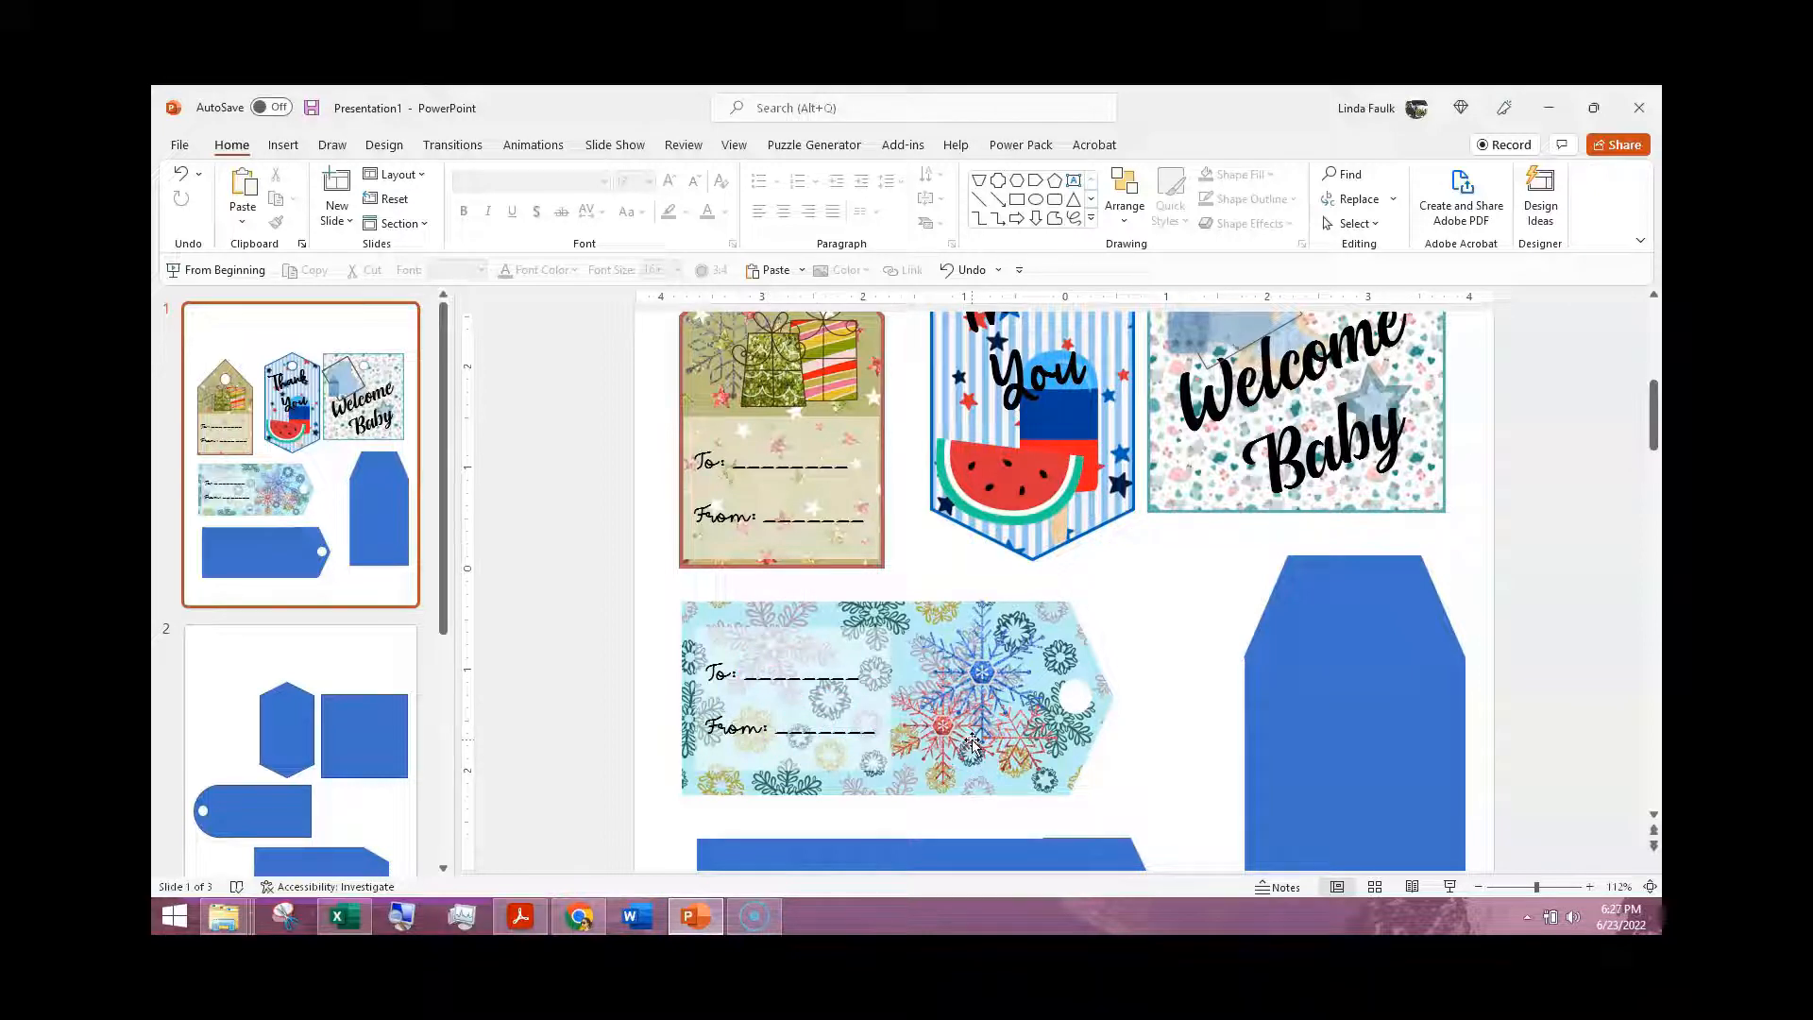
scroll(1194, 563, "up", 3)
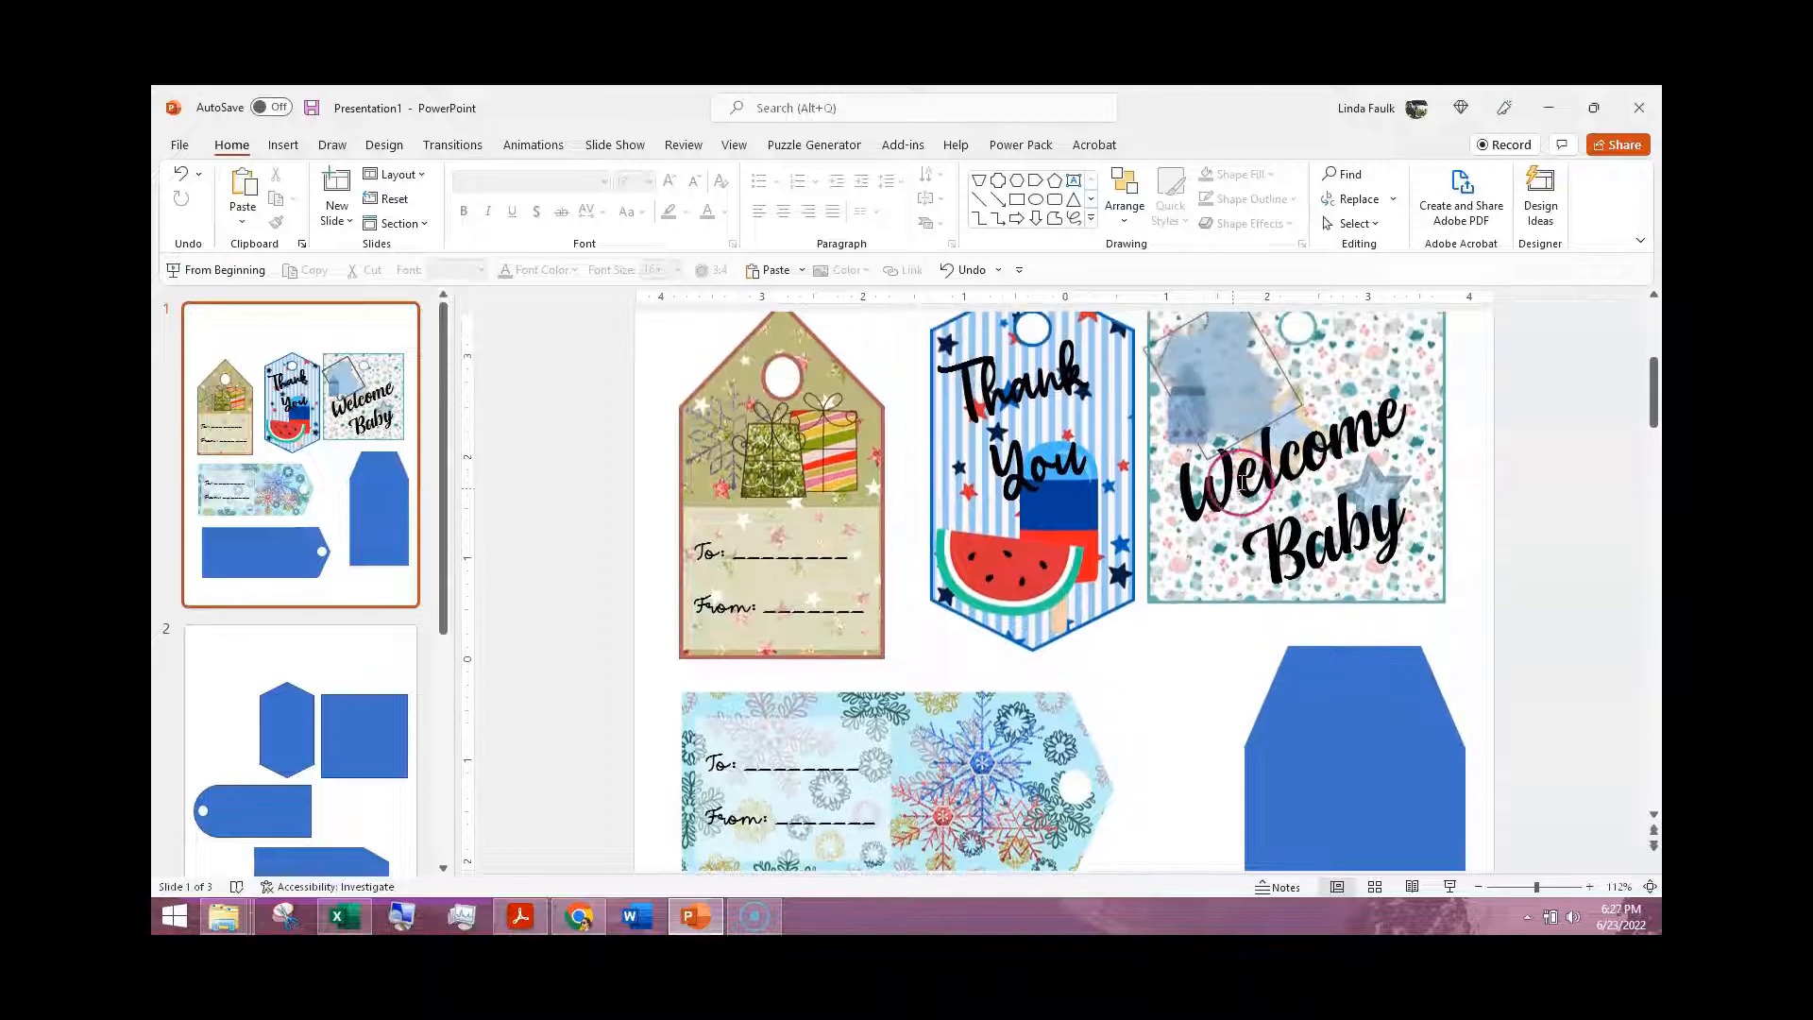
scroll(1313, 465, "up", 1)
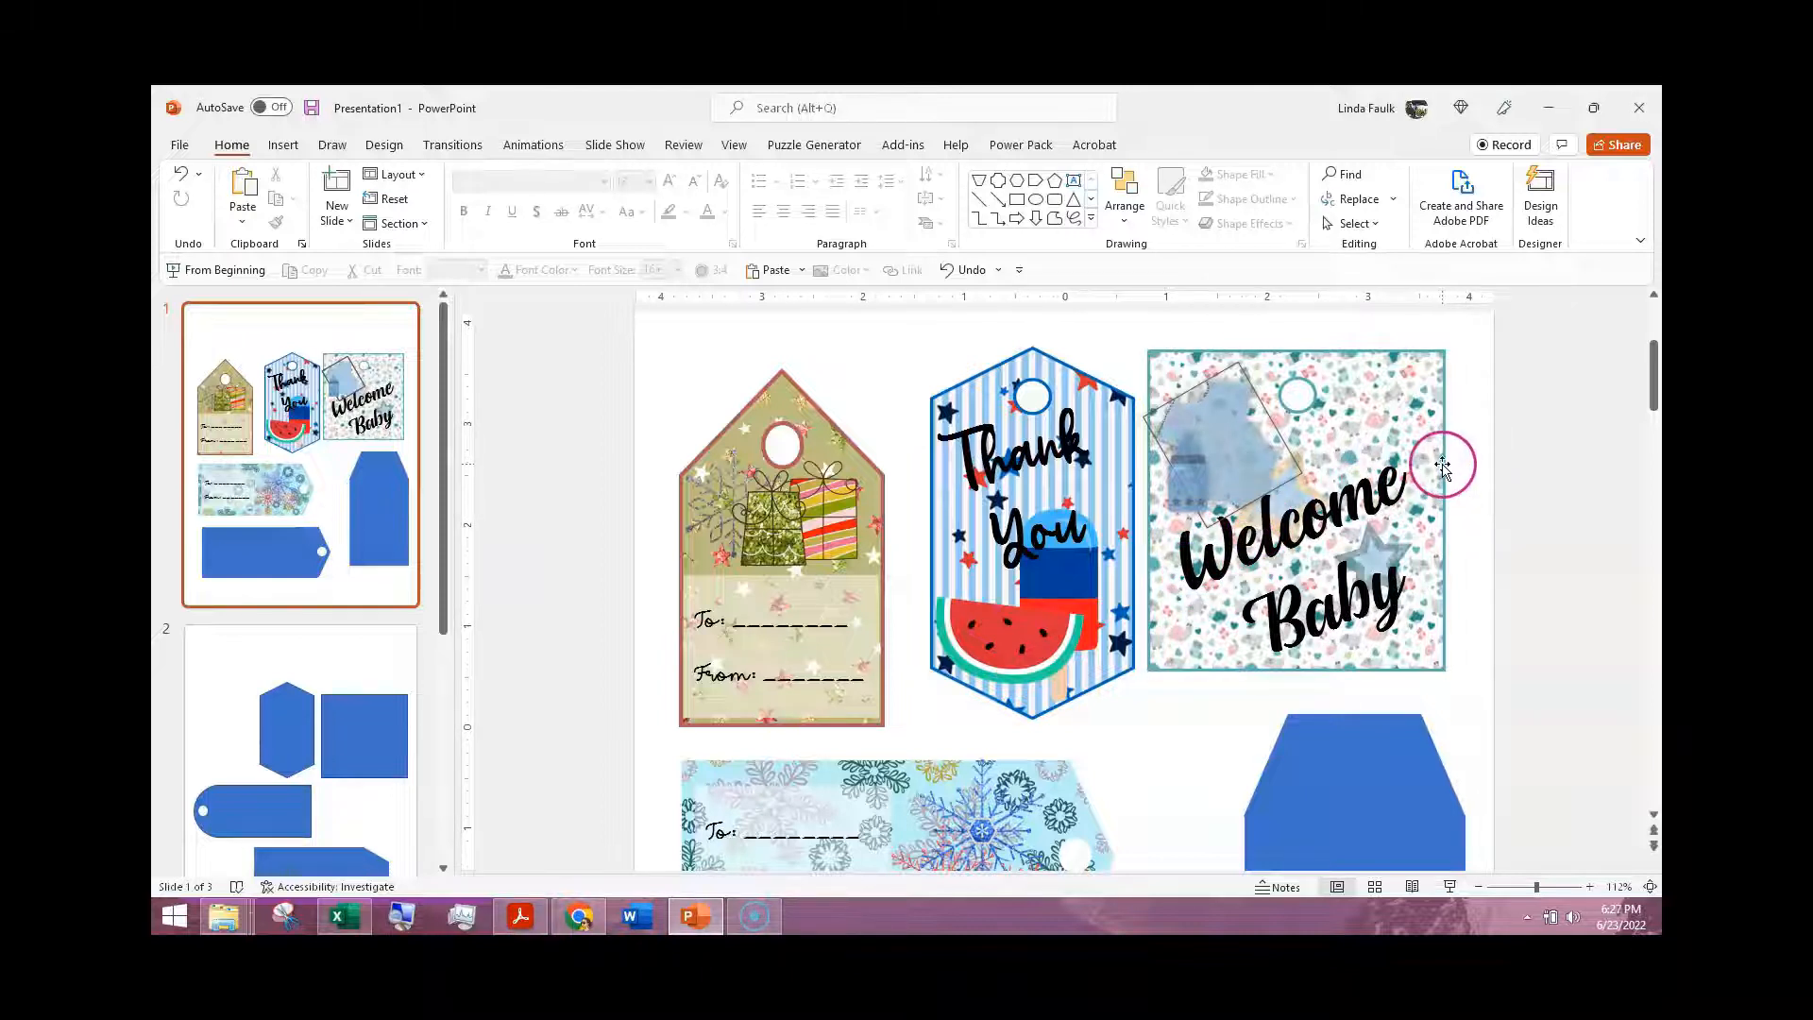
scroll(1148, 641, "down", 3)
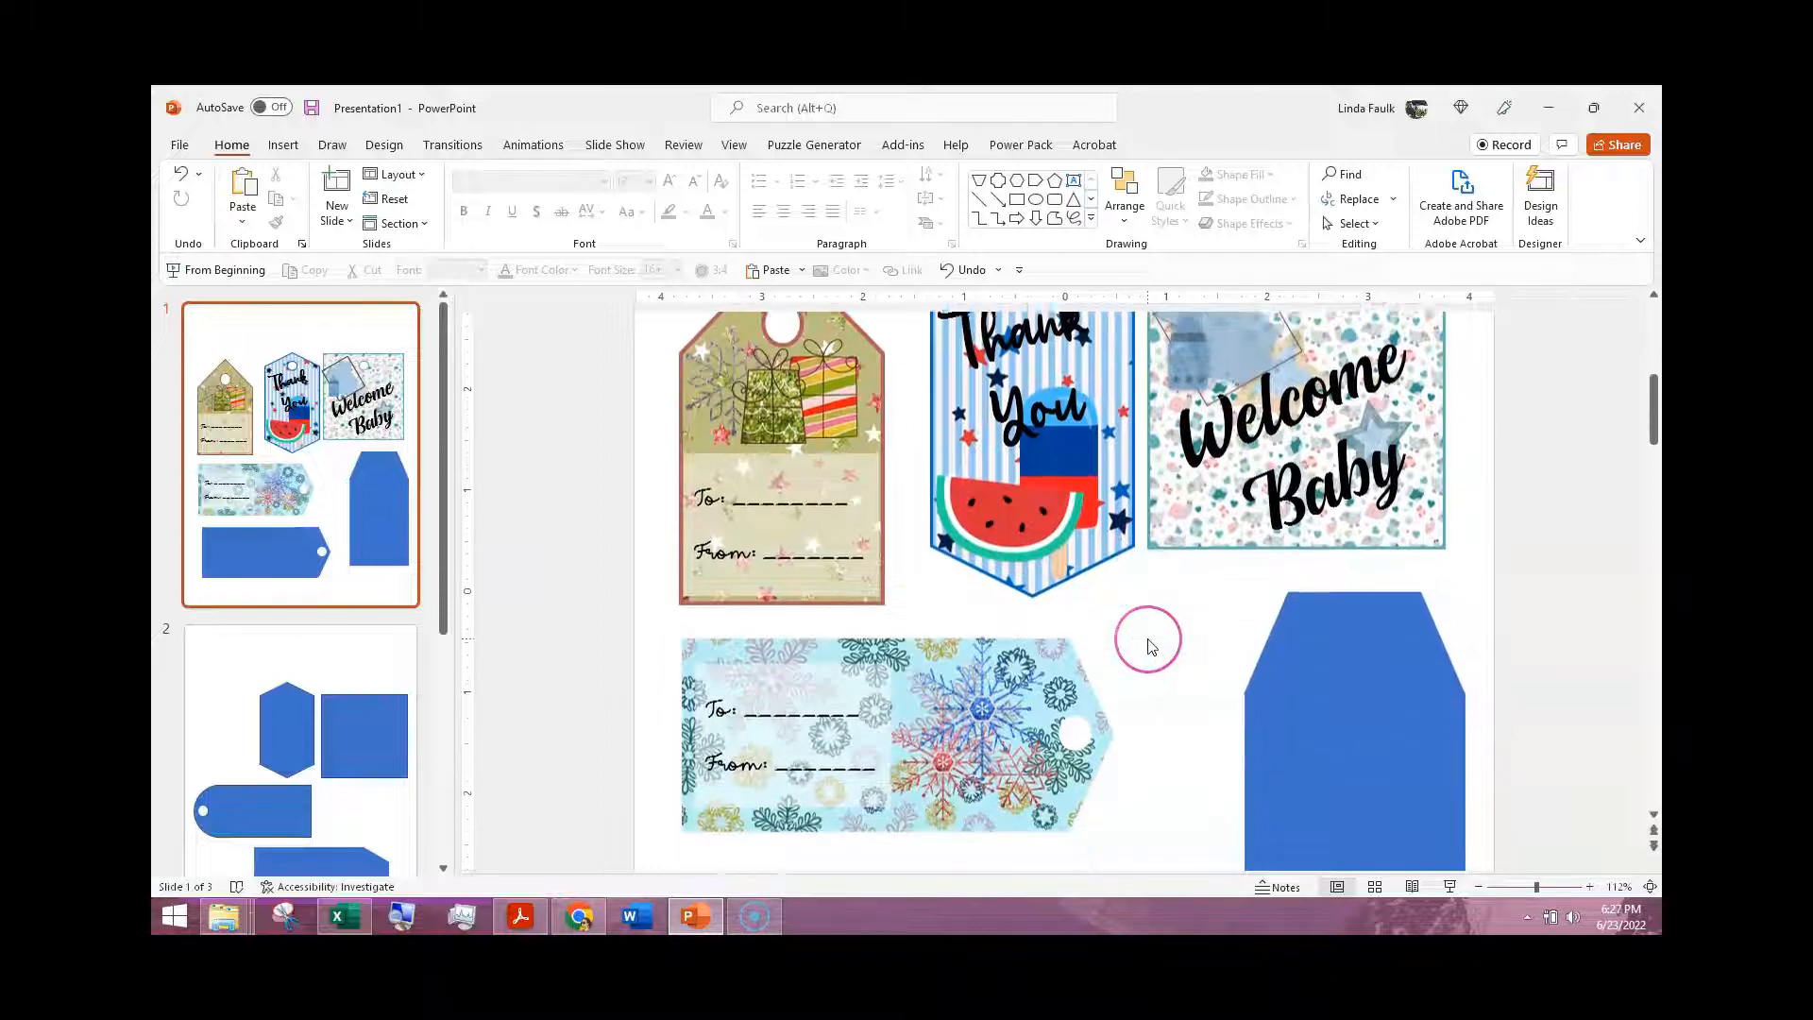
scroll(1149, 647, "down", 3)
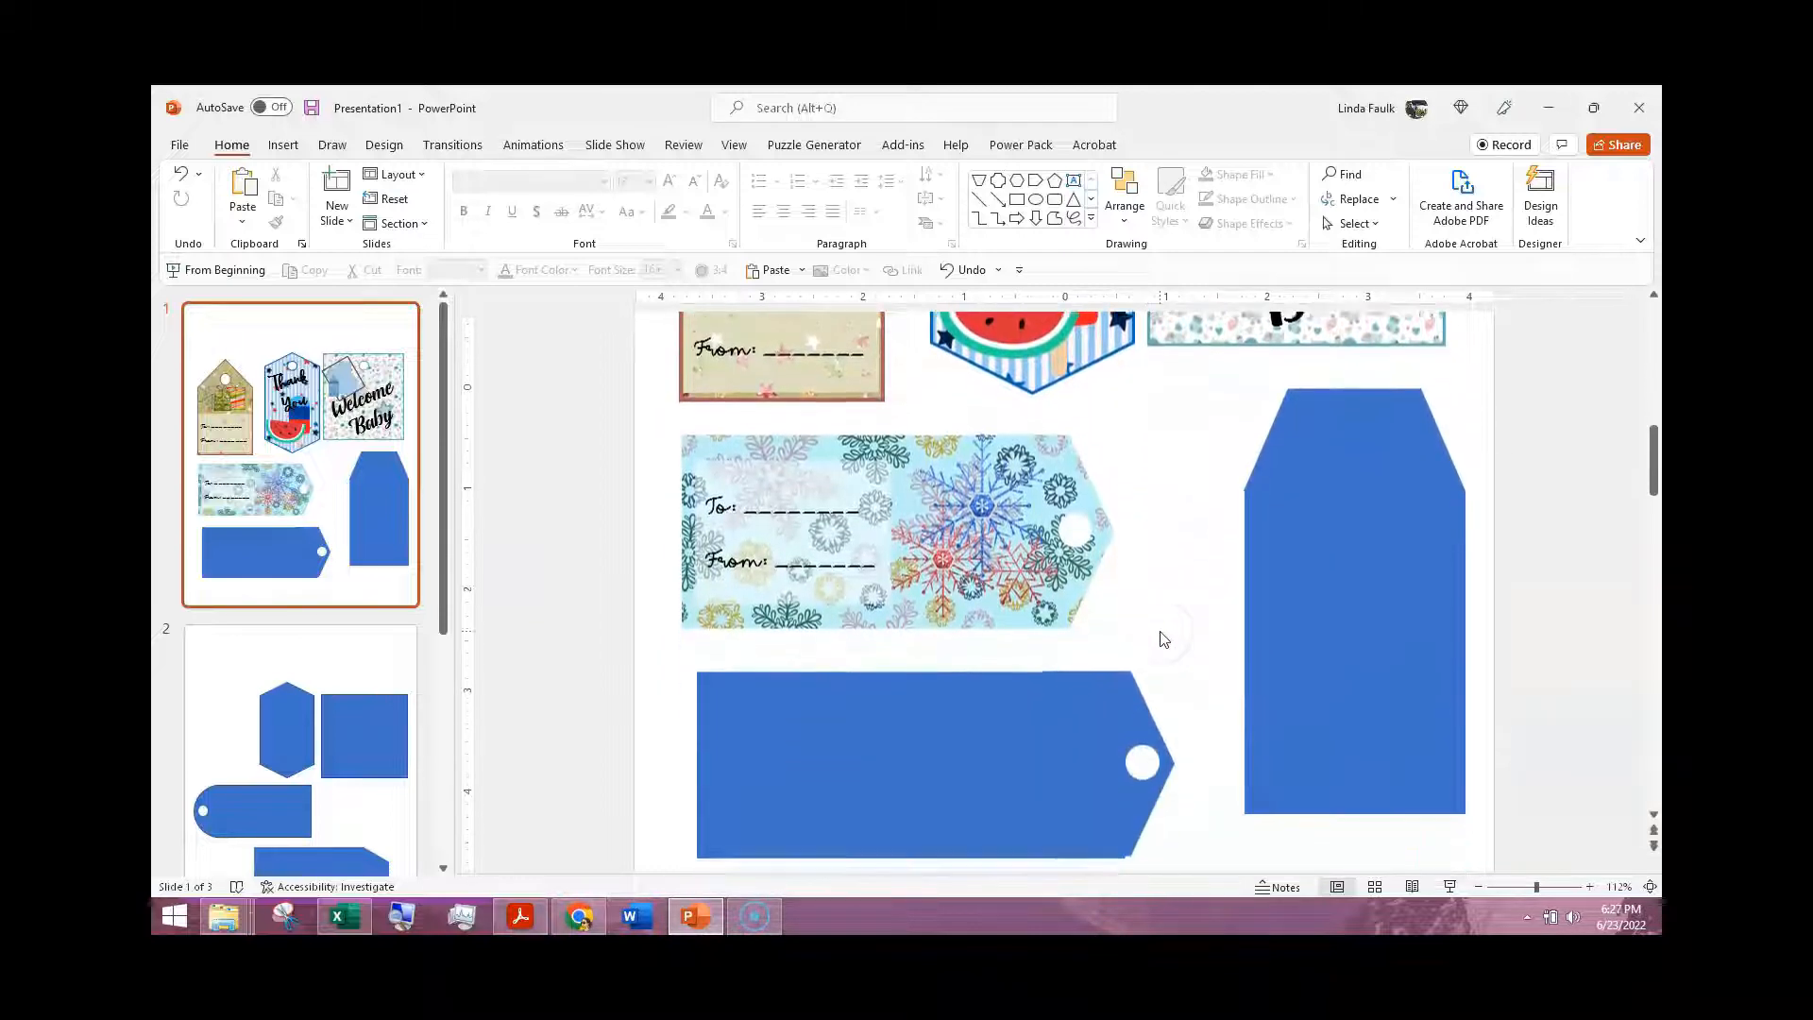
Step: Move the tall blank blue tag to the right so it sits partly off the slide
left_click(1019, 529)
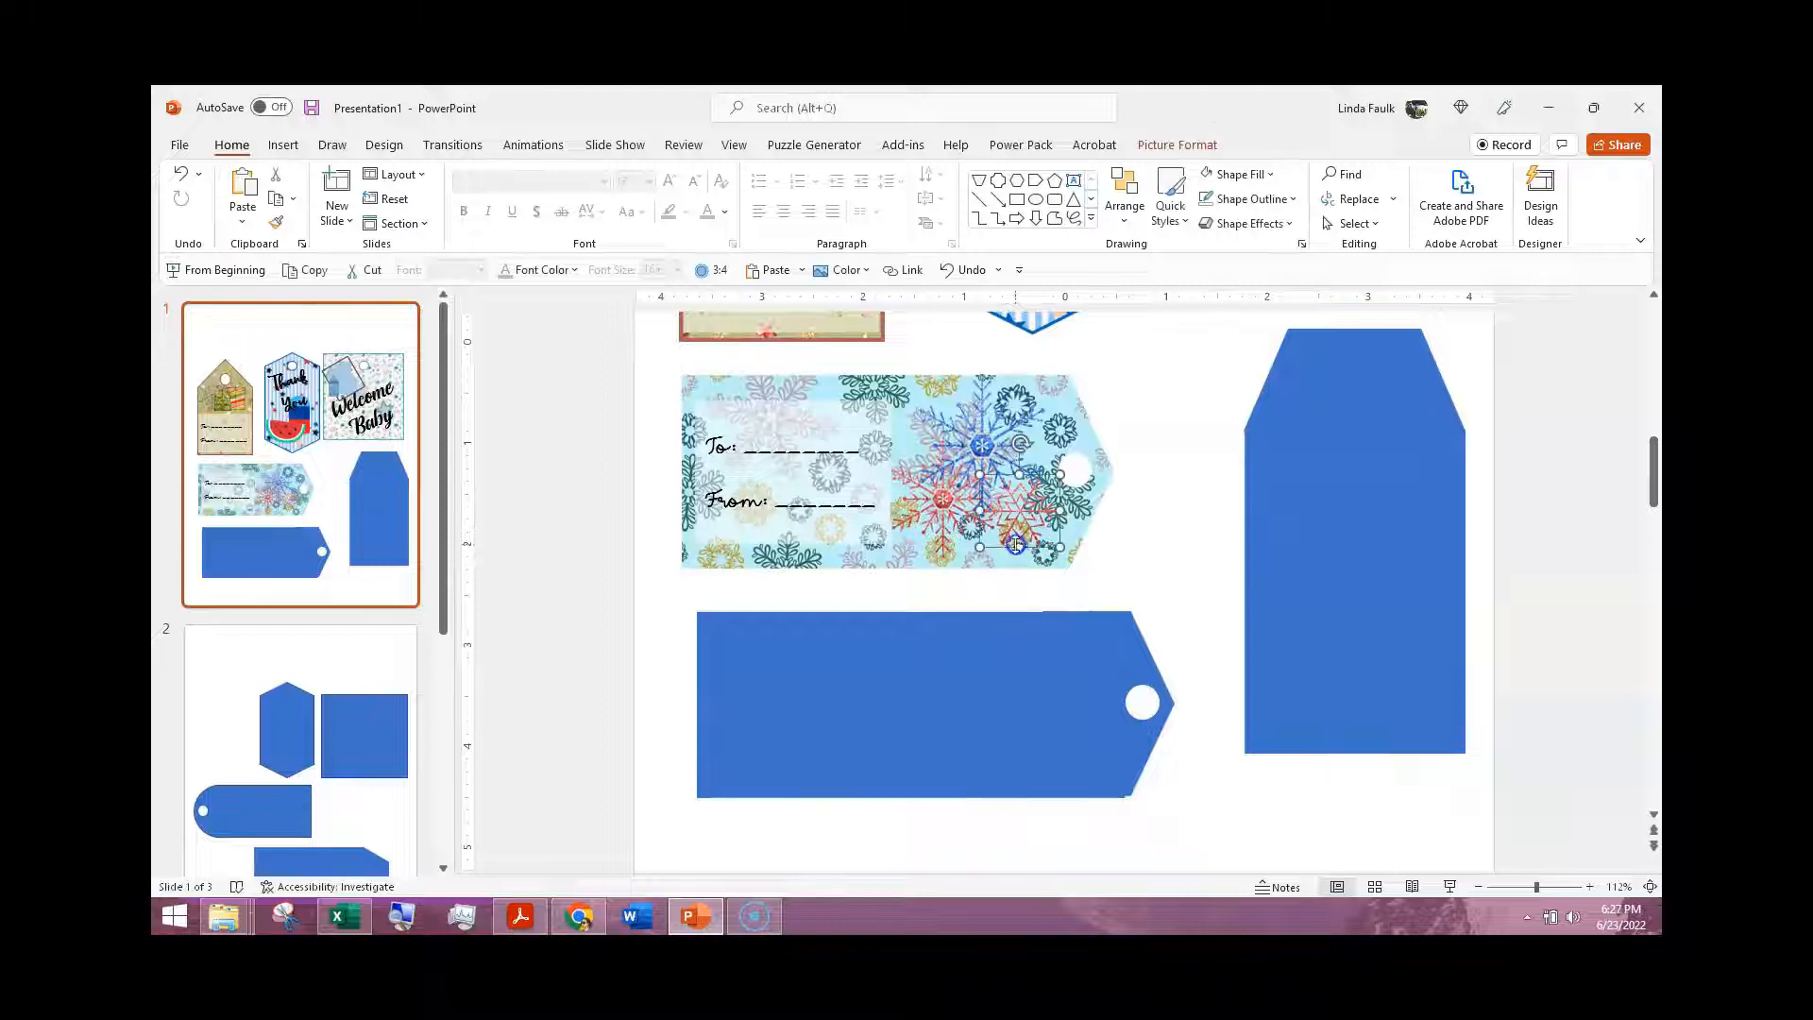
left_click(1366, 545)
left_click_drag(1367, 545, 1472, 548)
Step: Select the snowflake-patterned tag
left_click(1053, 416)
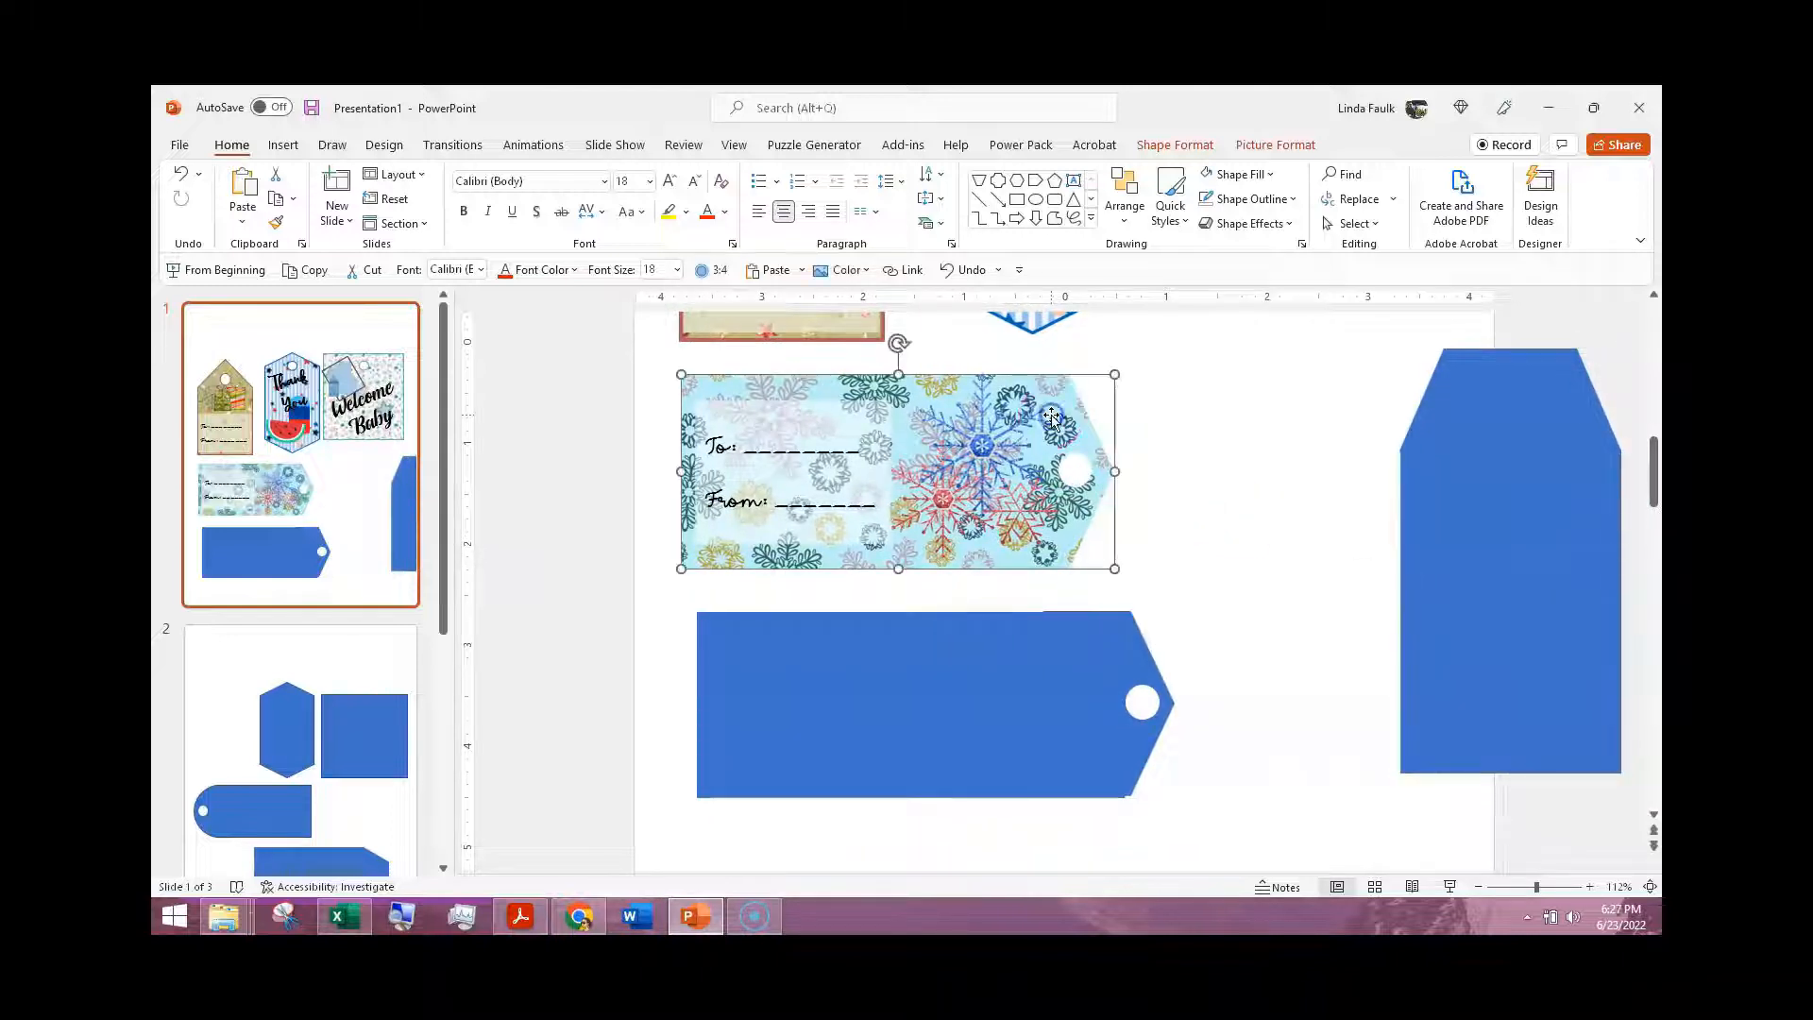